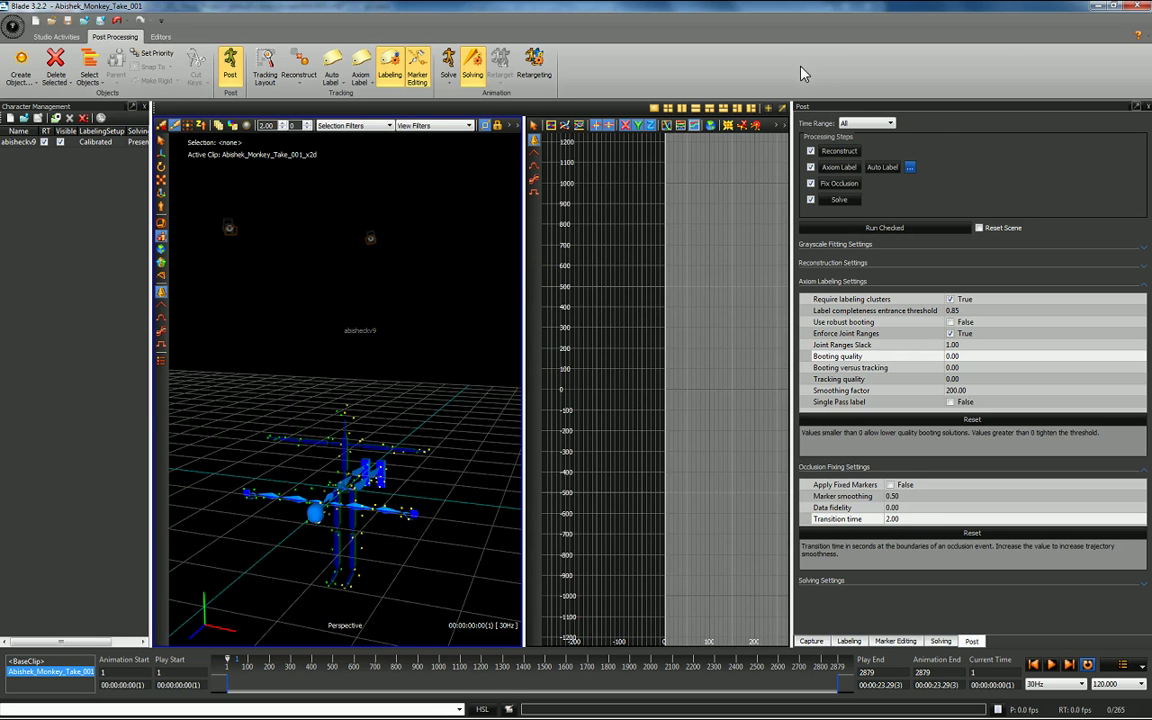
- Reconstruct the markers and run Axiom labelling on the take over the full time range
left_click(838, 152)
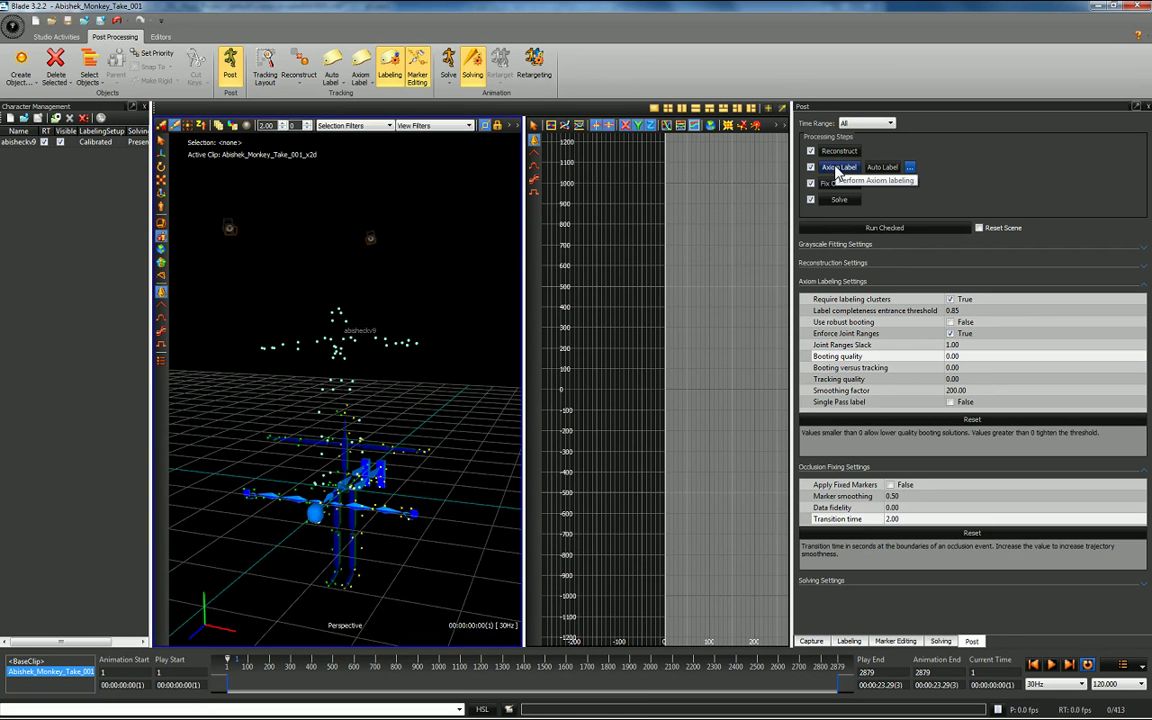
left_click(836, 168)
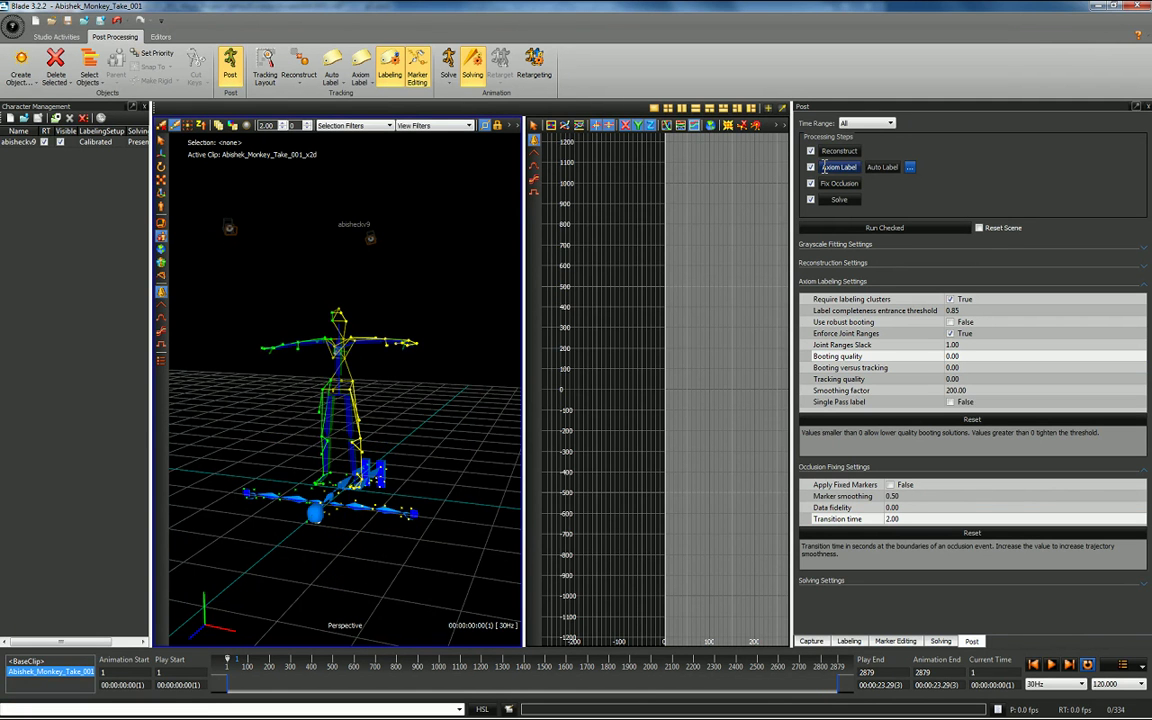
left_click_drag(429, 411, 350, 488, "alt")
left_click_drag(228, 666, 458, 652)
mouse_move(384, 522)
left_mouse_down("alt")
mouse_move(373, 453)
mouse_move(383, 450)
mouse_move(381, 489)
mouse_move(399, 496)
mouse_move(388, 504)
left_mouse_up("alt")
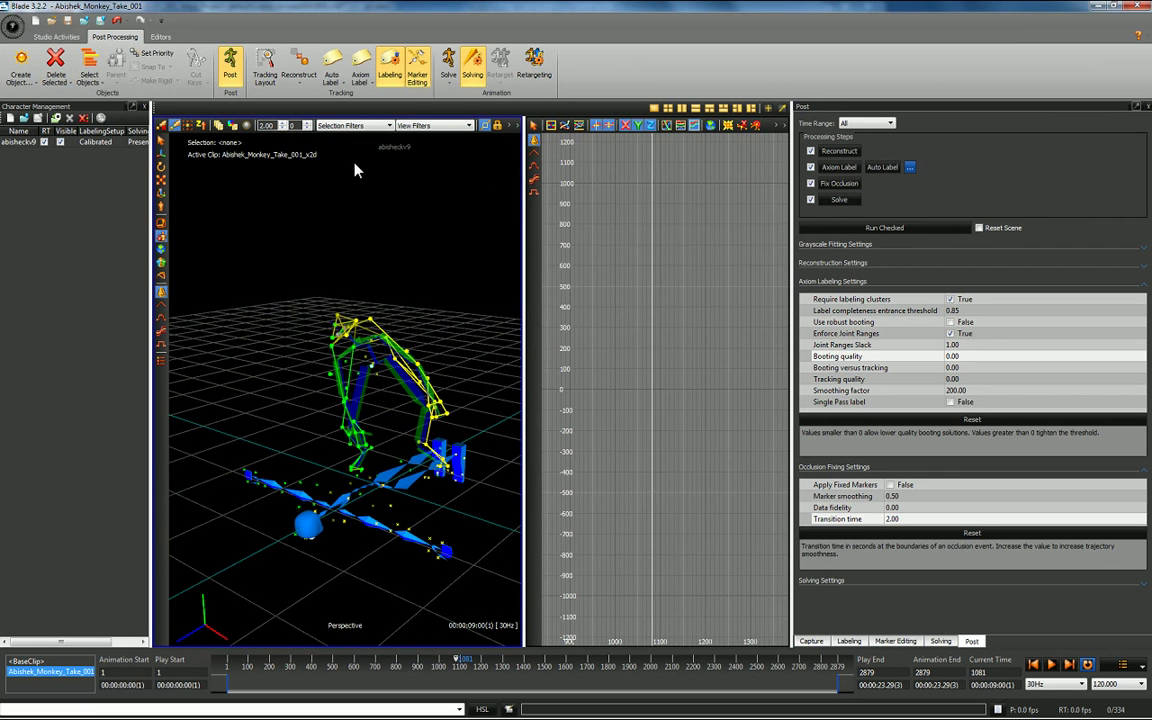
- Select the character and widen the character list to show its LabelingSetup and SolvingSetup columns in full
left_click(24, 147)
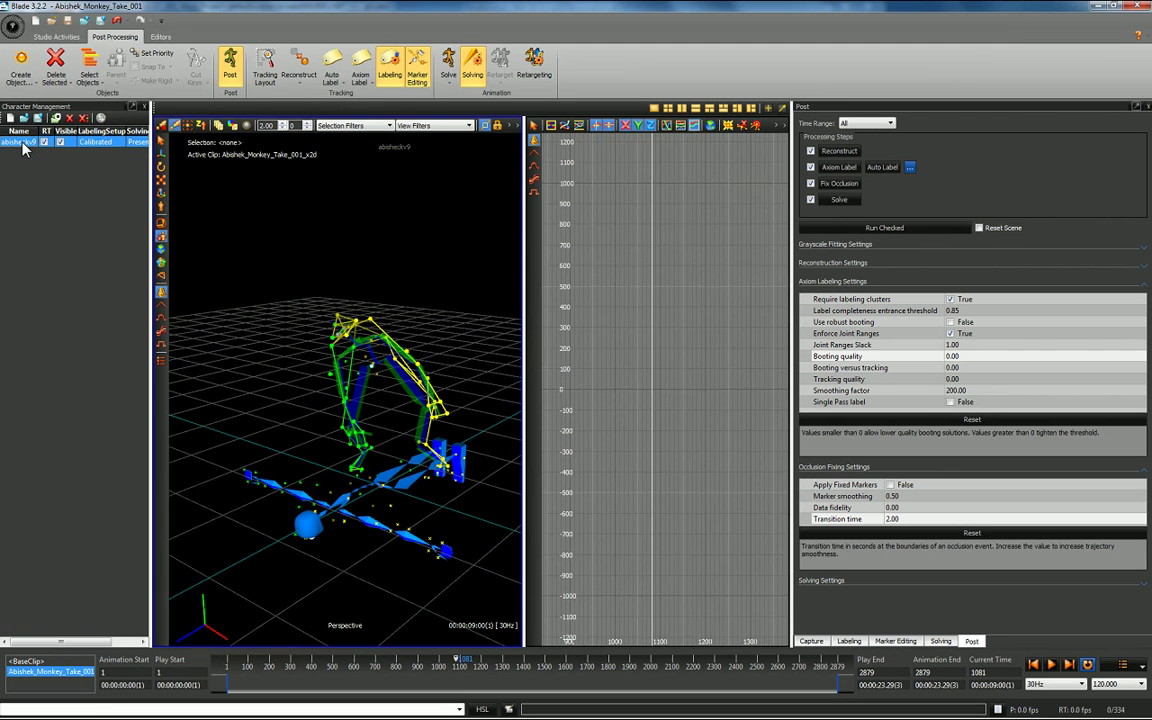
left_click_drag(151, 176, 175, 178)
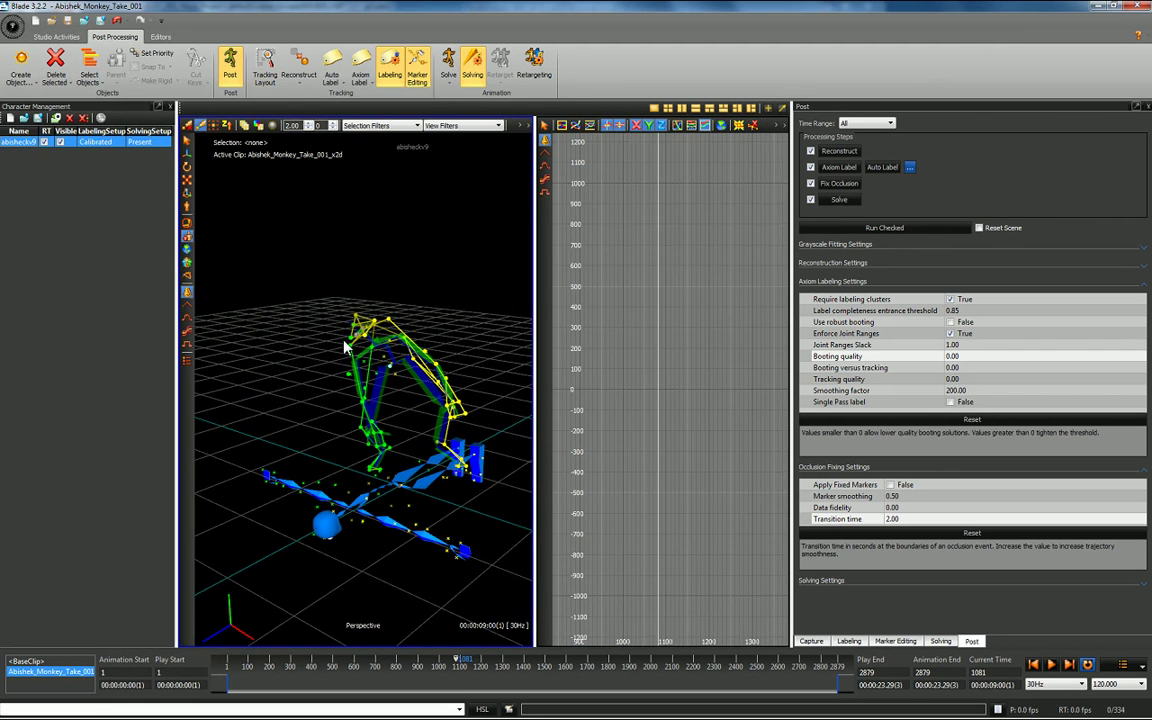
- Show only the labelling markers and labelling bones in the 3D view, and restore all object types
left_click(446, 127)
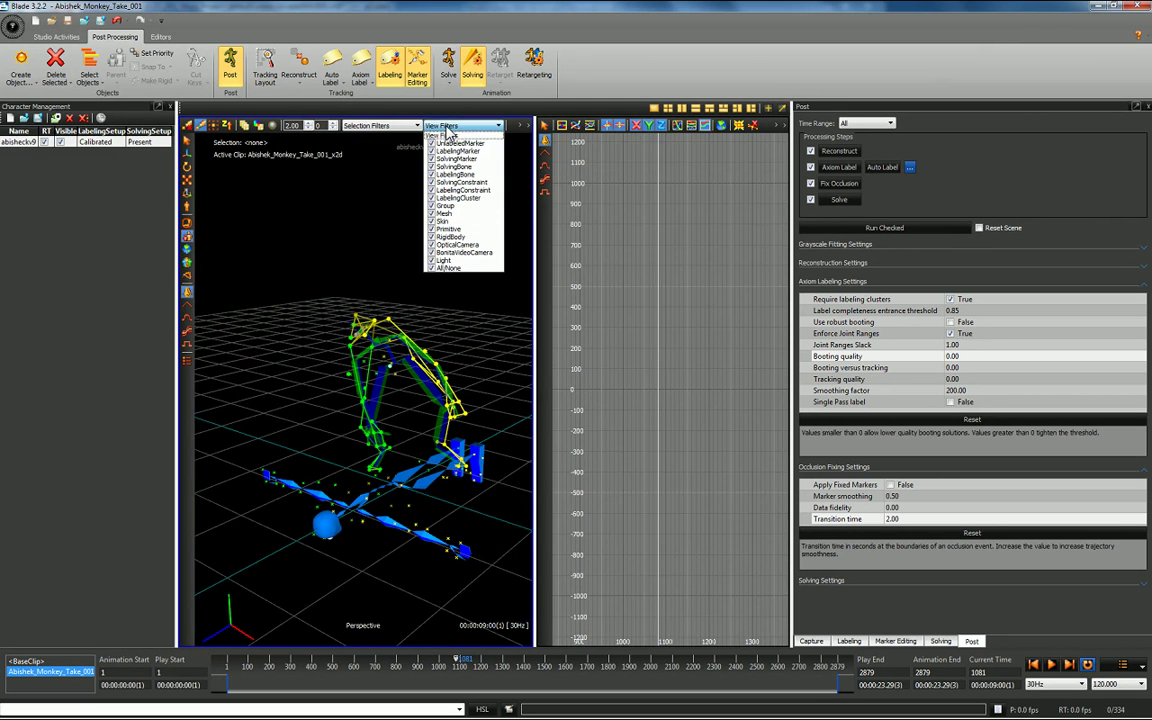
left_click(431, 269)
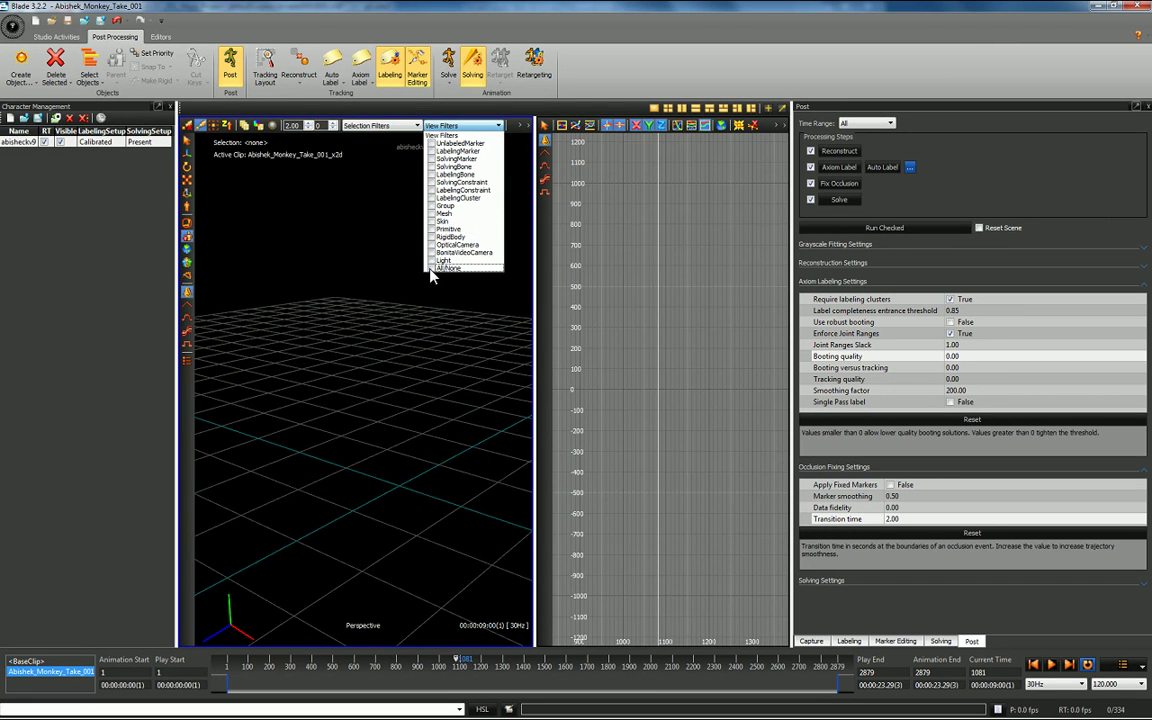
left_click(432, 151)
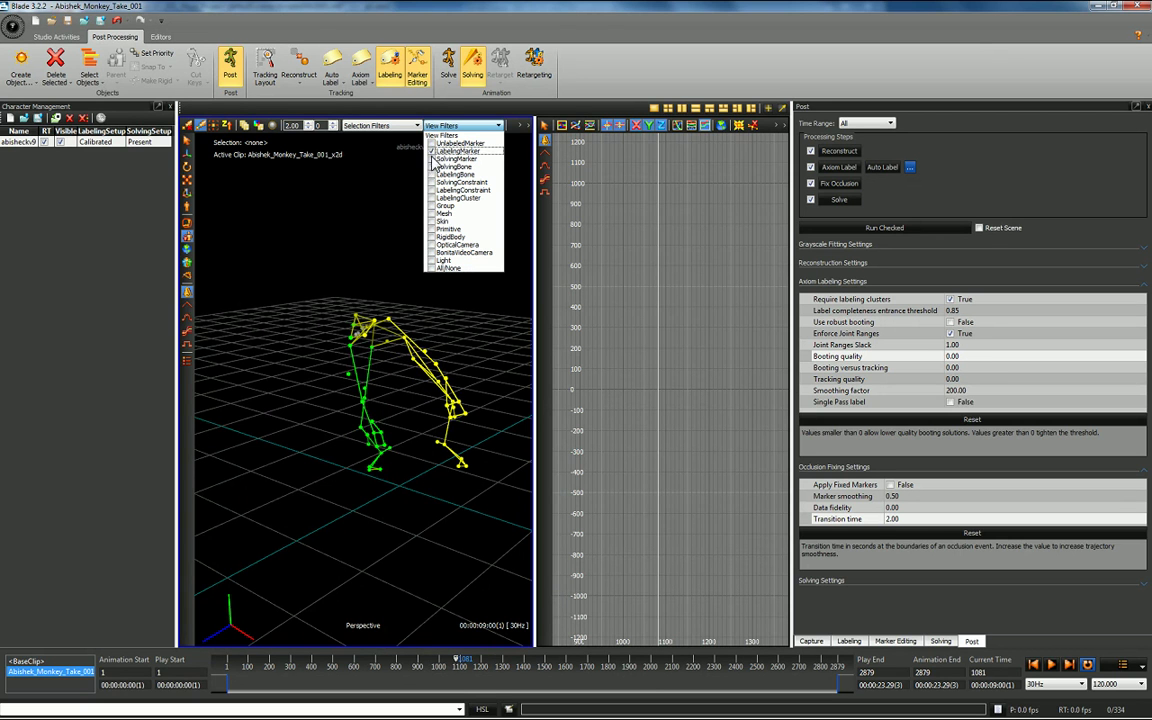
left_click(432, 175)
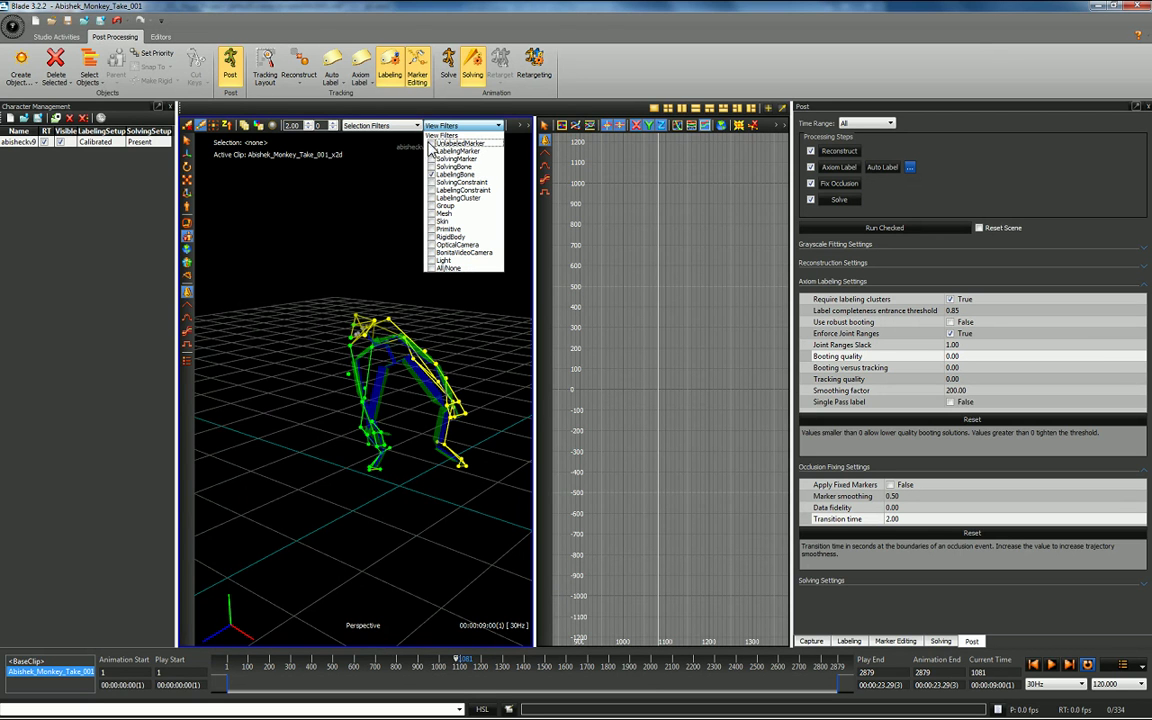
left_click(432, 268)
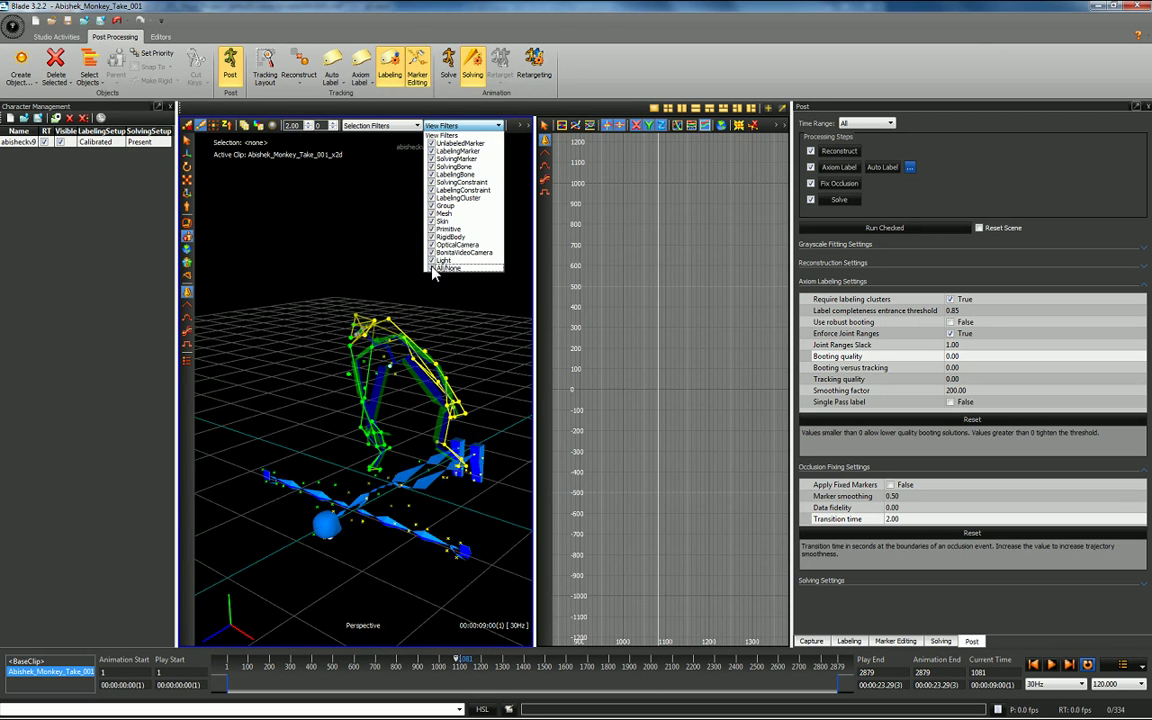
- Hide the solving bones, solving markers and solving constraints in the 3D view
left_click(432, 167)
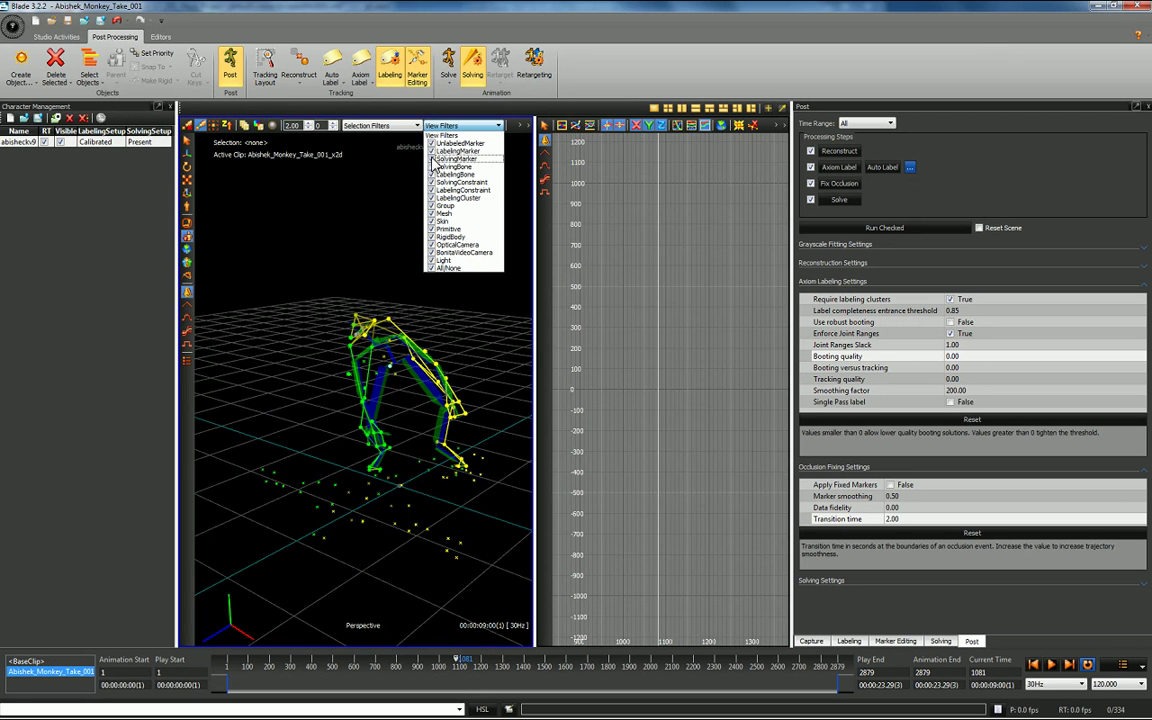
left_click(432, 160)
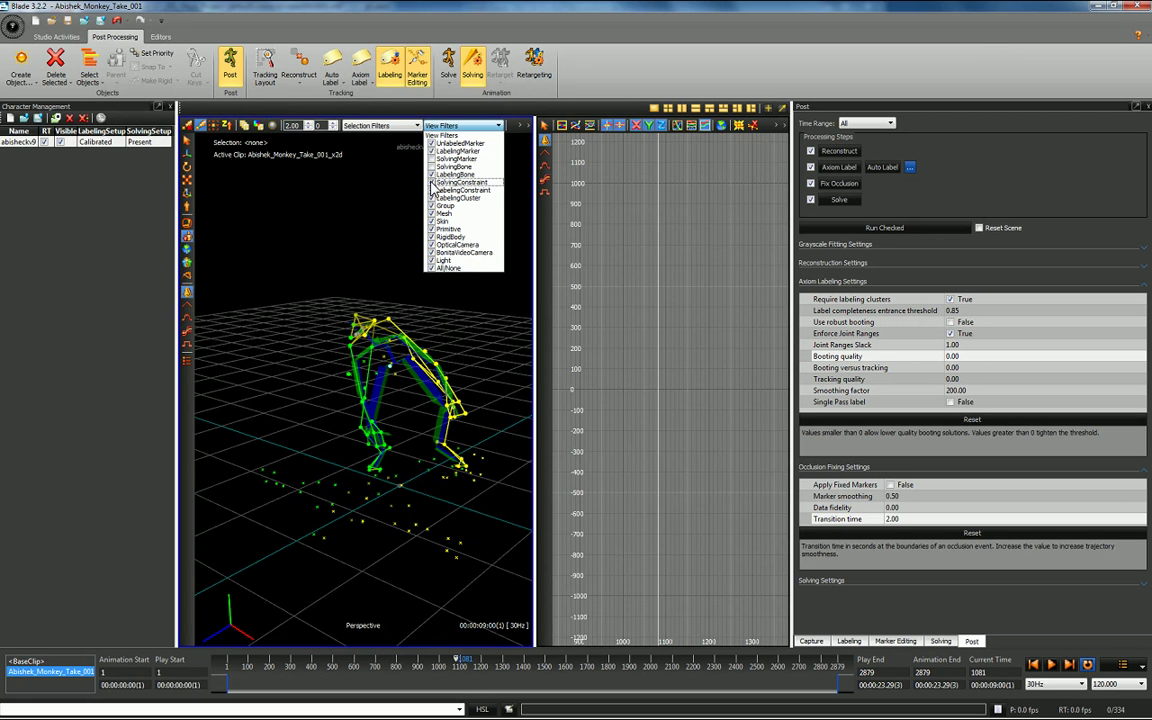
left_click(340, 204)
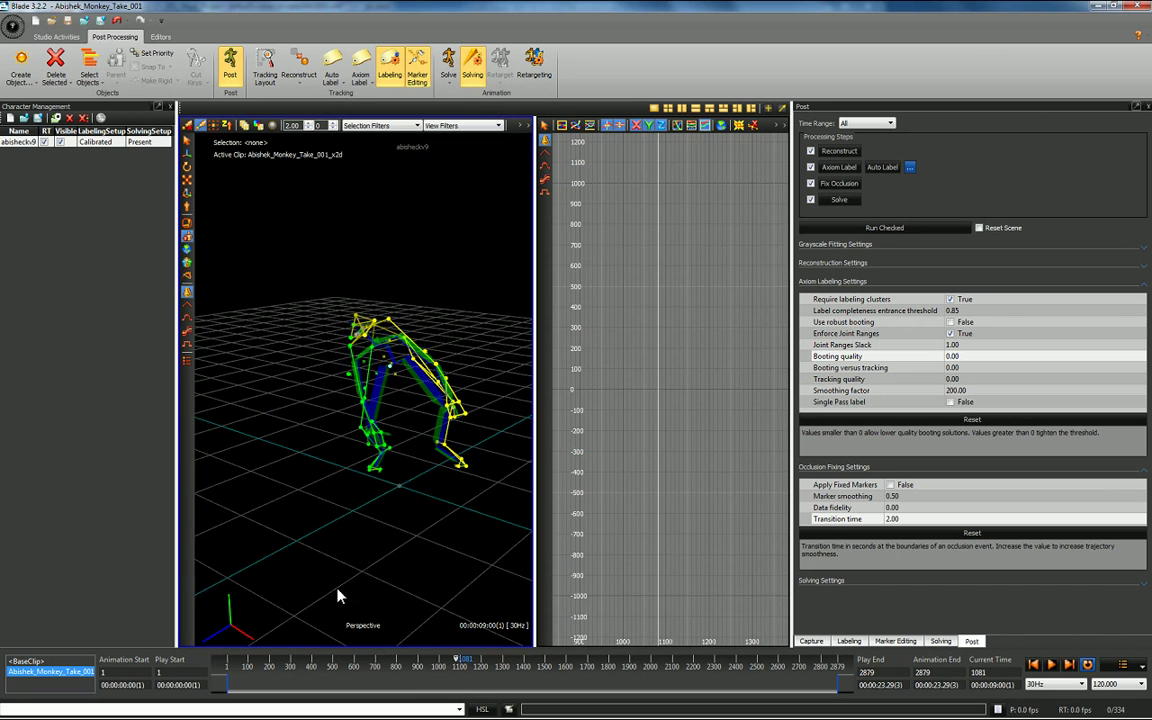
- Examine the upper-body marker labelling up close, going back frame by frame from frame 1081
left_click_drag(304, 580, 311, 510, "alt")
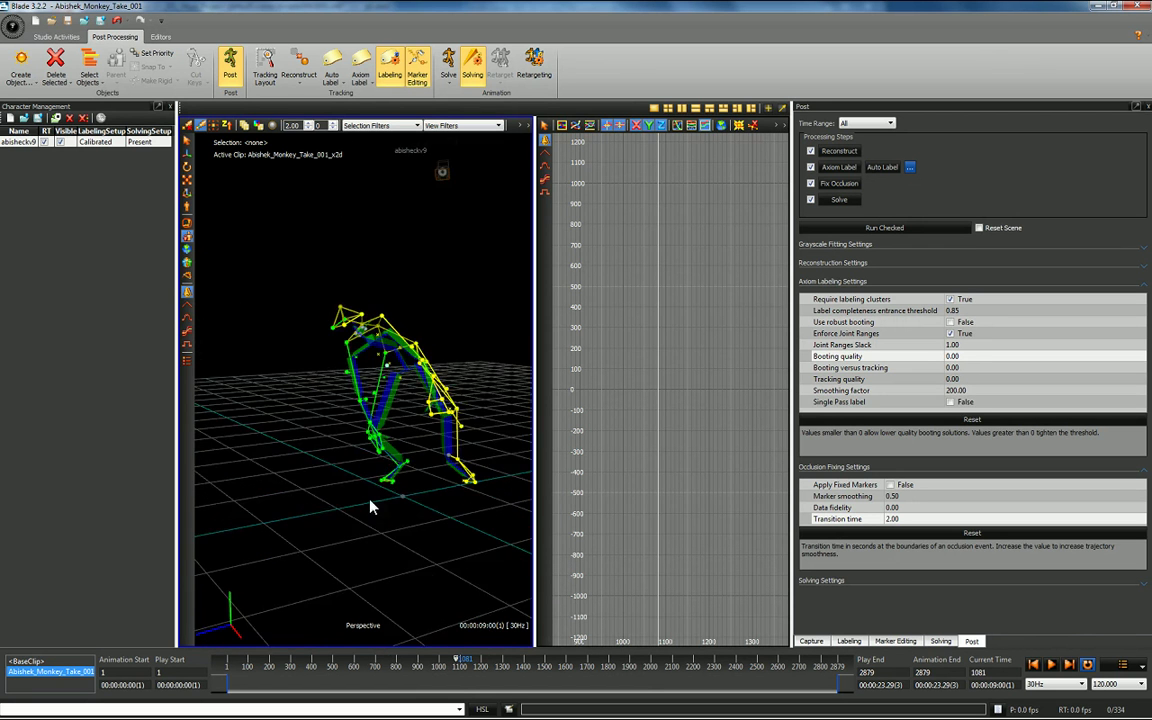
right_click_drag(311, 510, 365, 378, "alt")
middle_click_drag(332, 438, 316, 440)
key("Left")
key("Left")
key("Left")
key("Left")
key("Left")
key("Left")
key("Left")
key("Left")
key("Left")
key("Left")
key("Left")
key("Left")
key("Left")
key("Left")
key("Left")
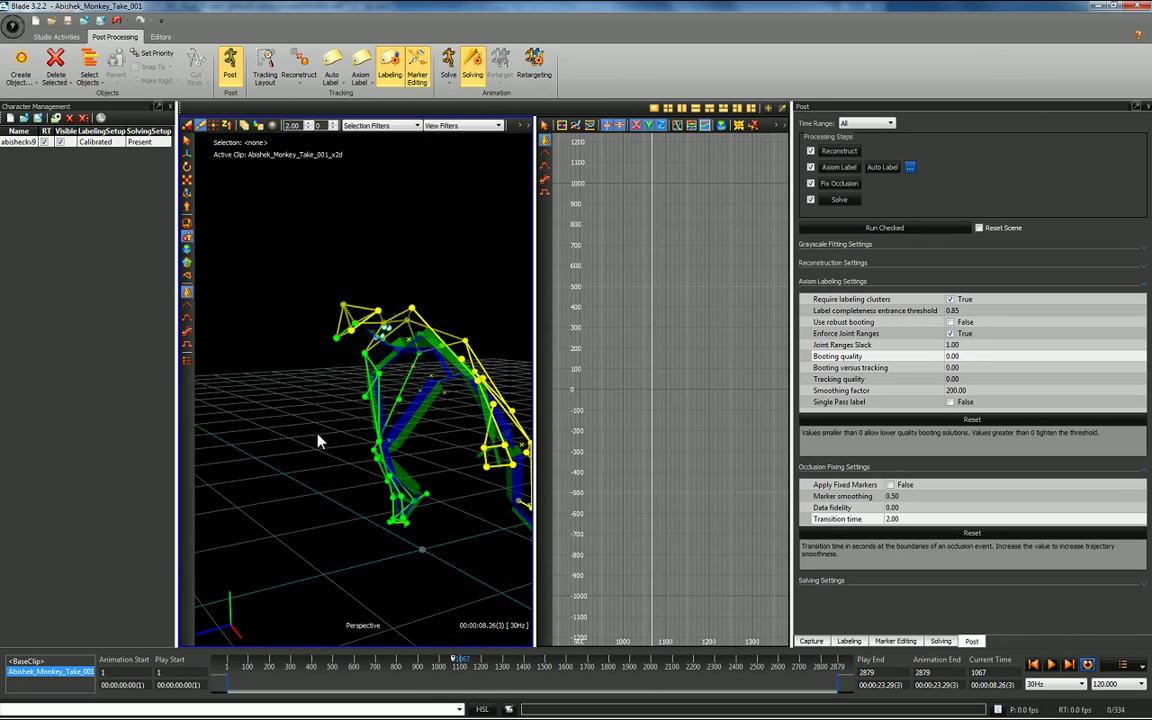
- Show the labelling settings and check the marker label list across the take, ending at frame 112
left_click_drag(233, 664, 372, 656)
left_click_drag(326, 387, 352, 426, "alt")
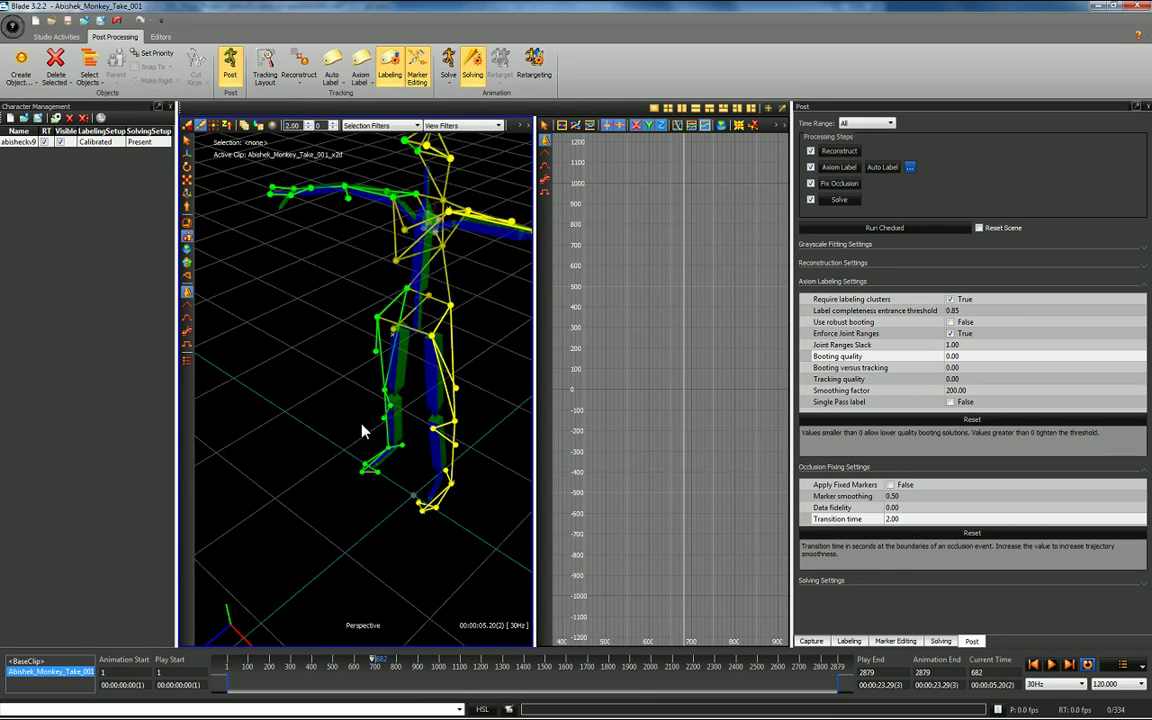
right_click_drag(352, 426, 346, 302, "alt")
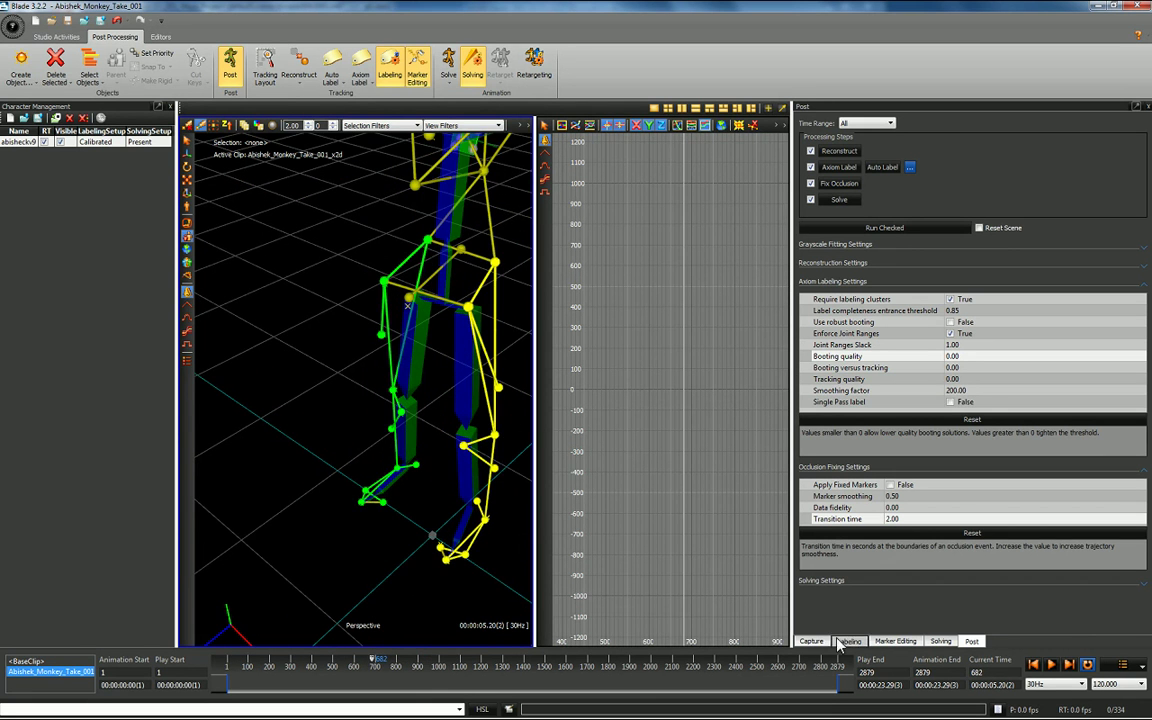
left_click(848, 641)
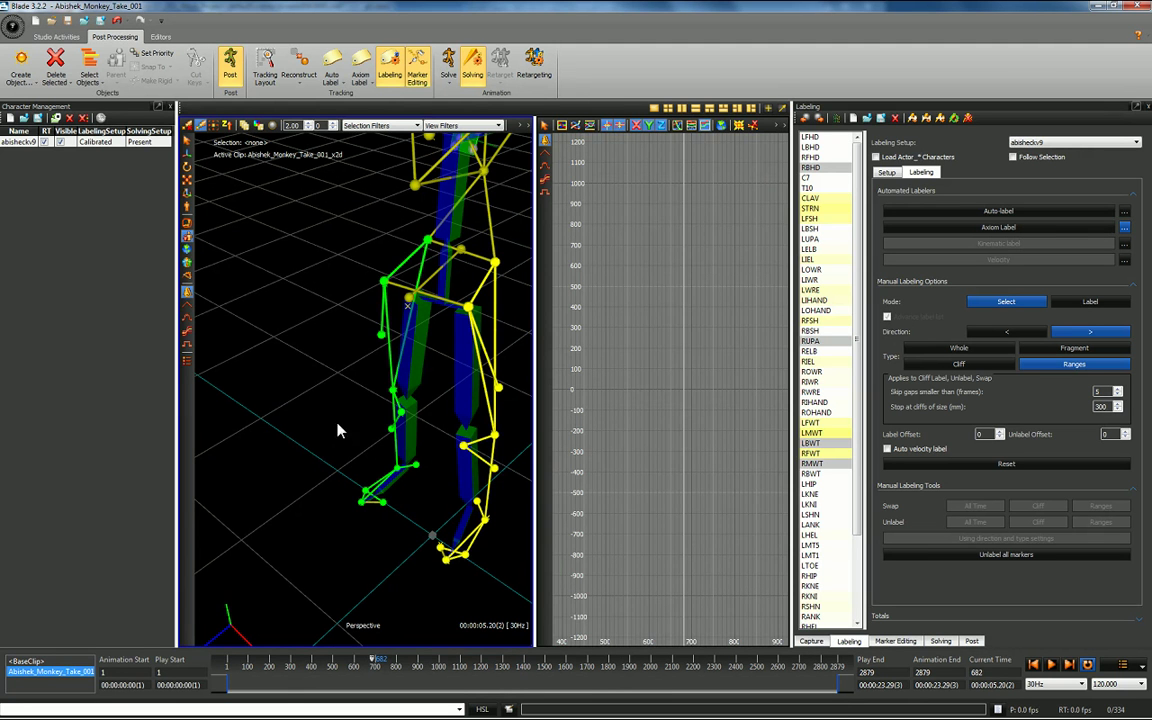
left_click_drag(282, 684, 445, 648)
left_click_drag(474, 510, 416, 510, "alt")
left_click(250, 658)
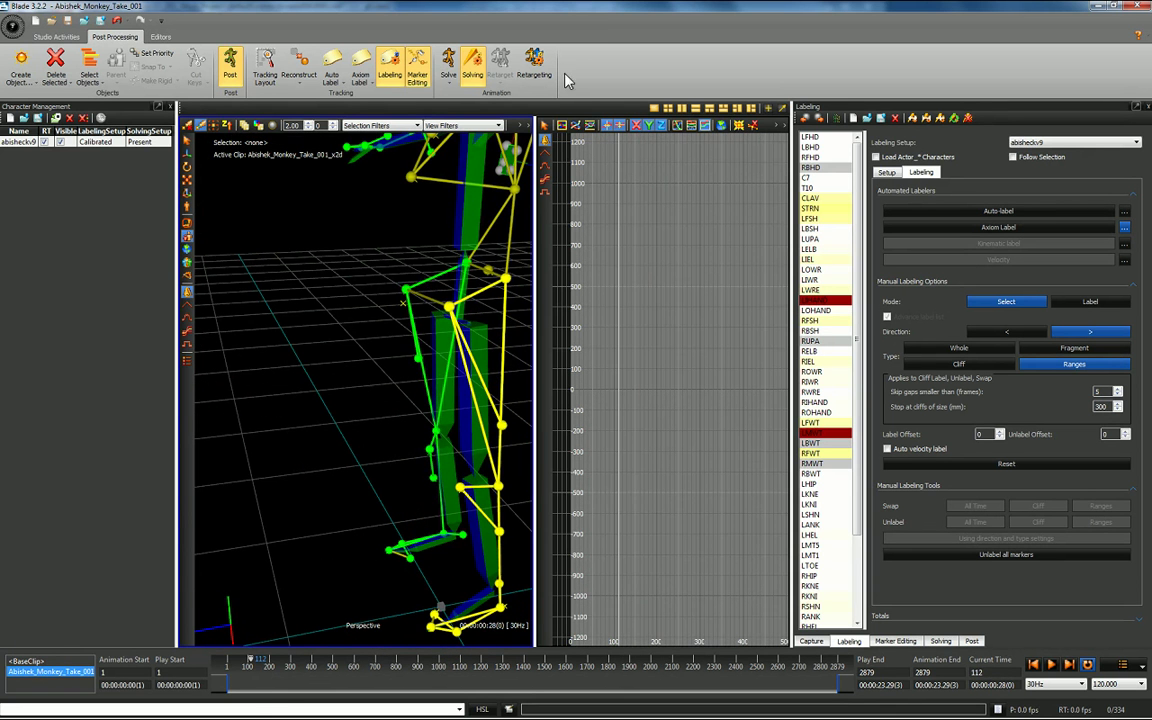
- Enlarge the labelling settings area and set the manual labelling type to Whole
left_click_drag(797, 175, 706, 192)
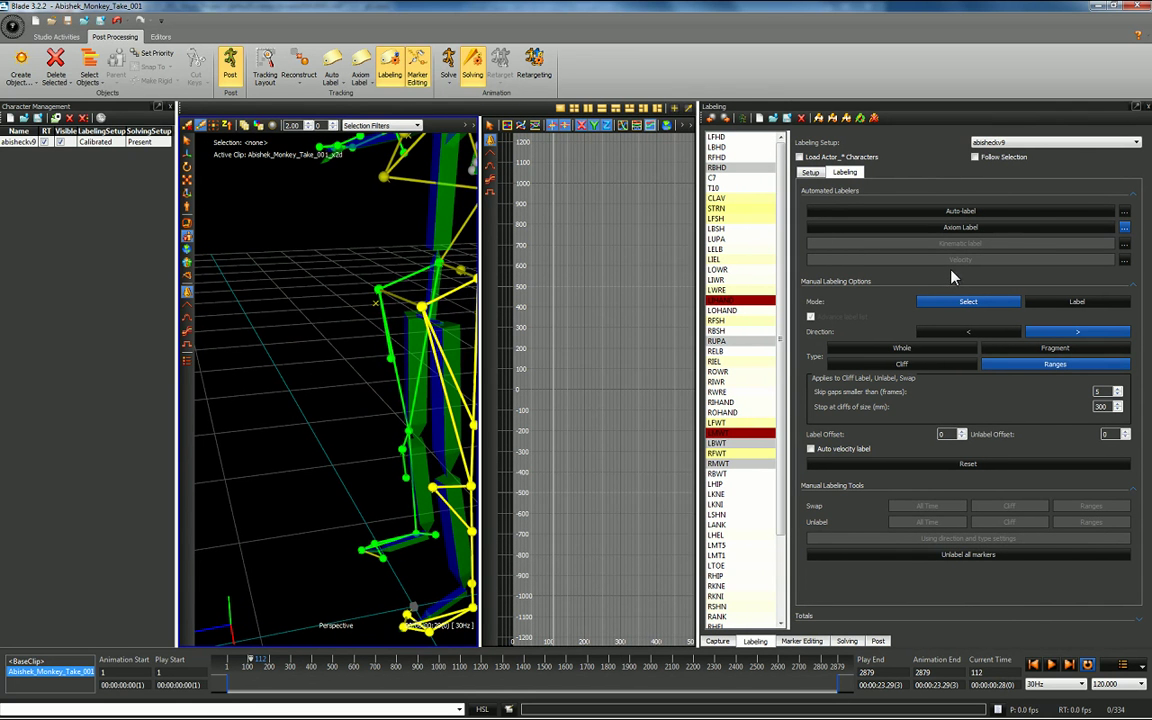
left_click(900, 348)
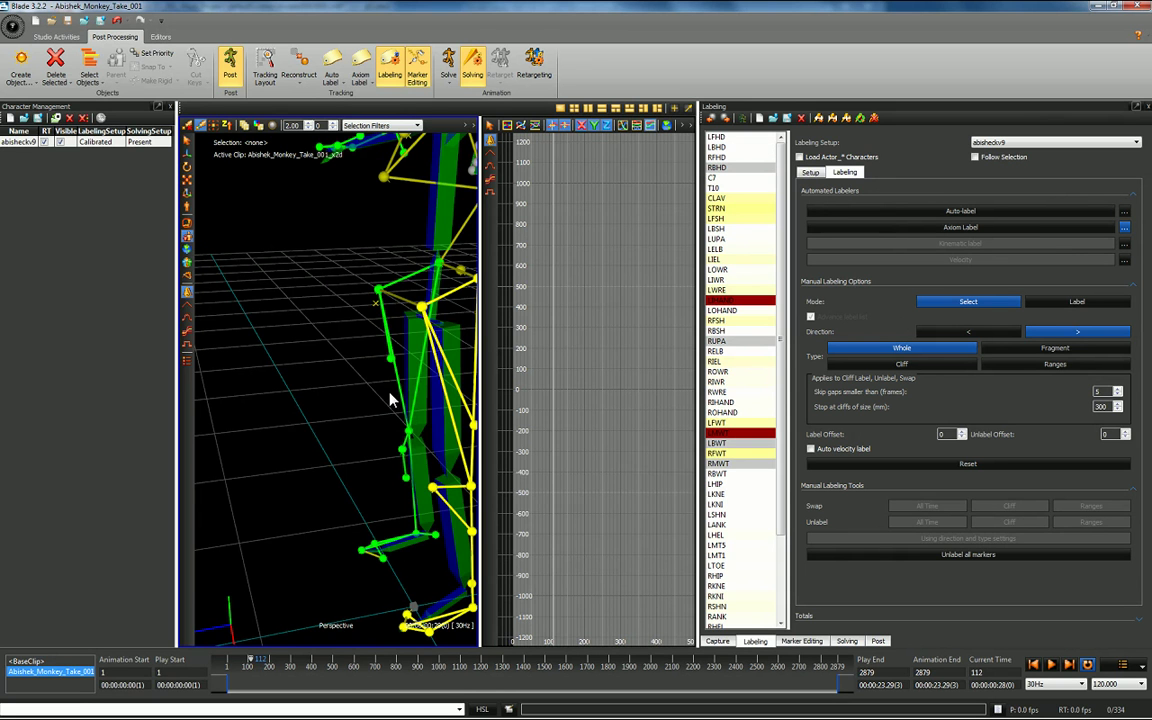
- Go through the frames between 102 and 282 and examine where the waist marker's labelling changes
key("Left")
key("Left")
key("Left")
key("Left")
key("Left")
key("Left")
key("Left")
key("Left")
key("Left")
key("Left")
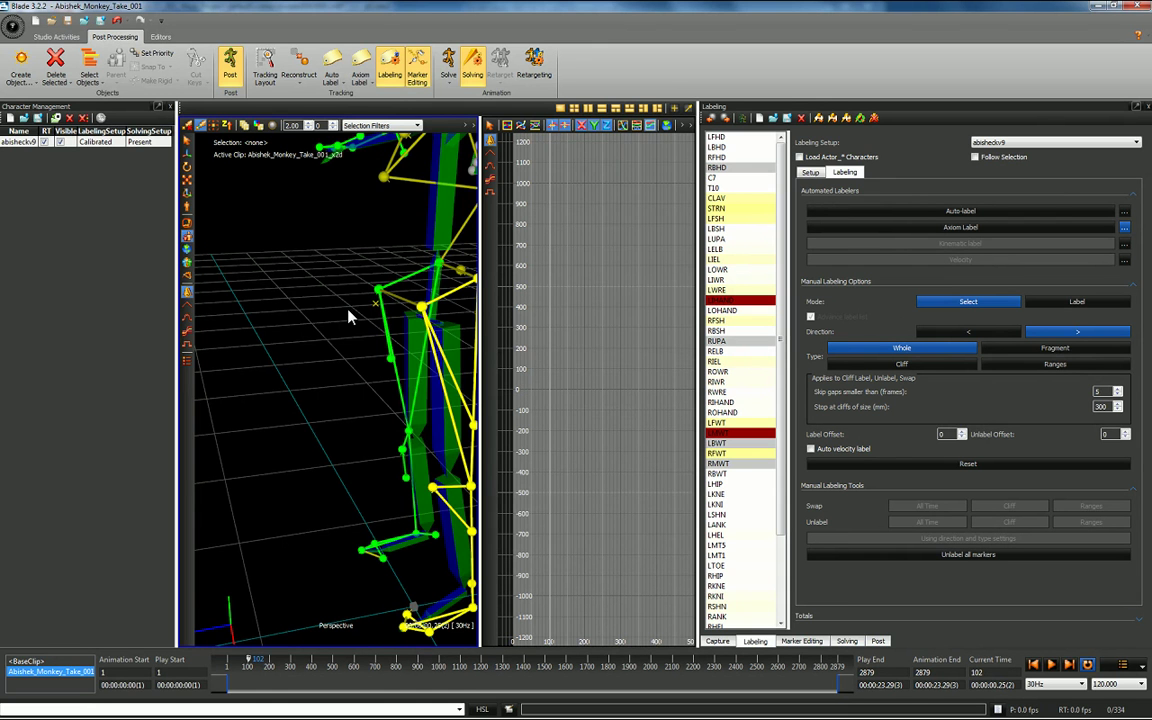
key("Right")
key("Right")
key("Right")
key("Right")
key("Right")
key("Right")
key("Right")
key("Right")
key("Right")
key("Right")
key("Right")
key("Right")
key("Right")
key("Right")
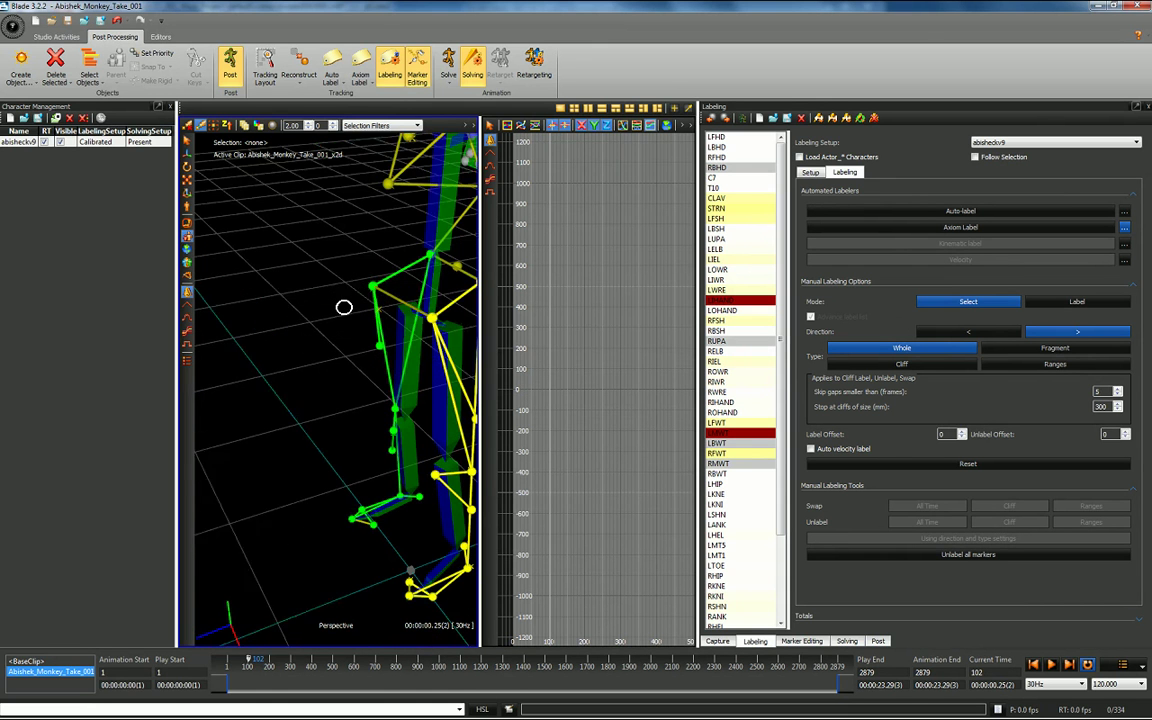
left_click_drag(280, 400, 172, 402)
left_click_drag(254, 673, 243, 673)
key("Right")
key("Right")
key("Right")
key("Right")
key("Right")
key("Right")
key("Right")
key("Right")
key("Right")
key("Right")
key("Right")
key("Right")
key("Right")
key("Right")
key("Right")
key("Right")
key("Right")
key("Right")
key("Right")
key("Right")
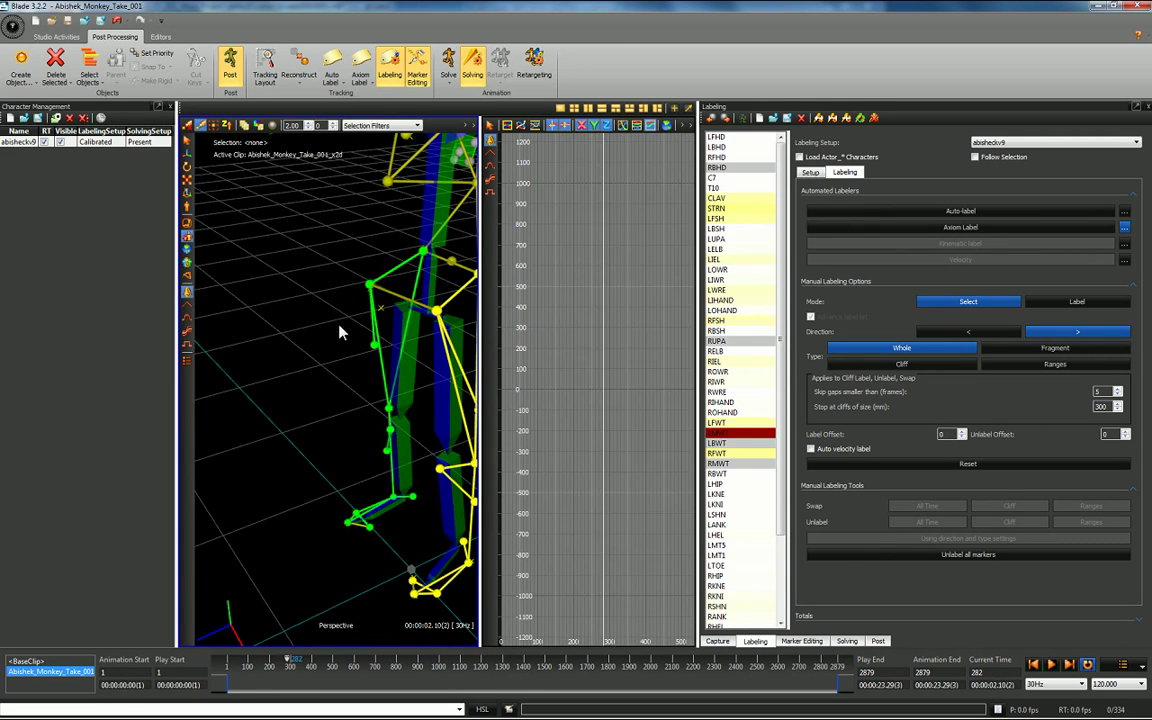
- Select the unlabelled waist marker at frame 283 and compare it with its labelled state at frame 280
key("Right")
left_click(382, 298)
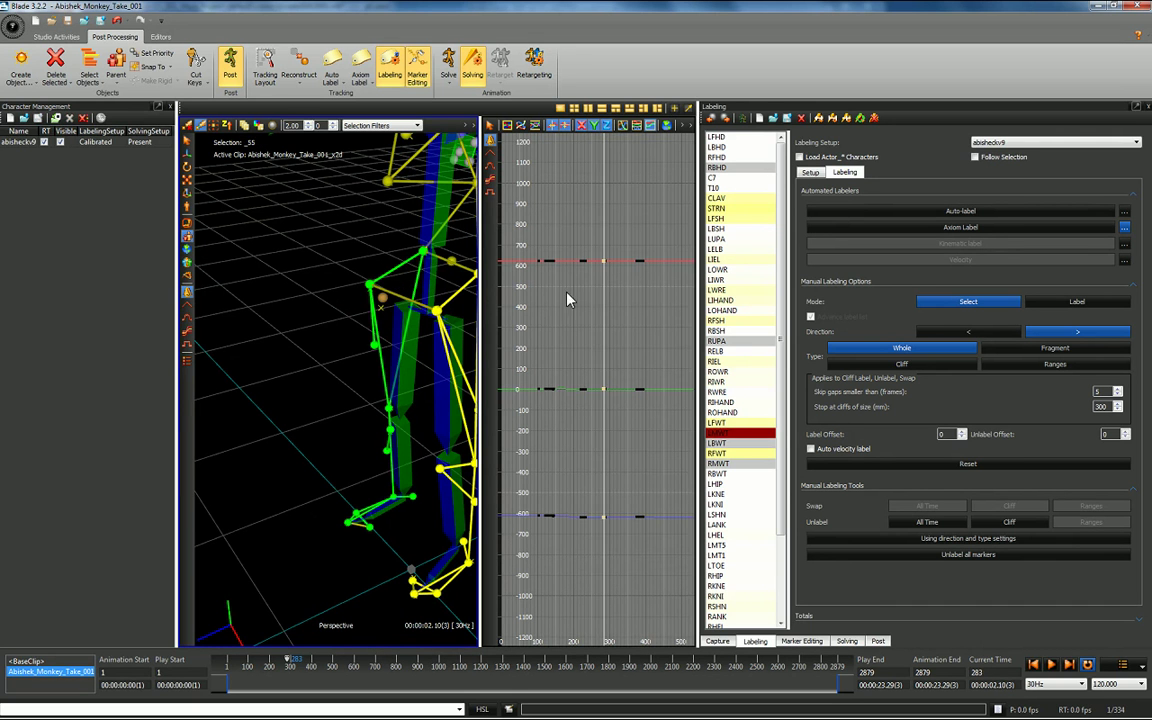
key("Left")
key("Left")
key("Left")
key("Left")
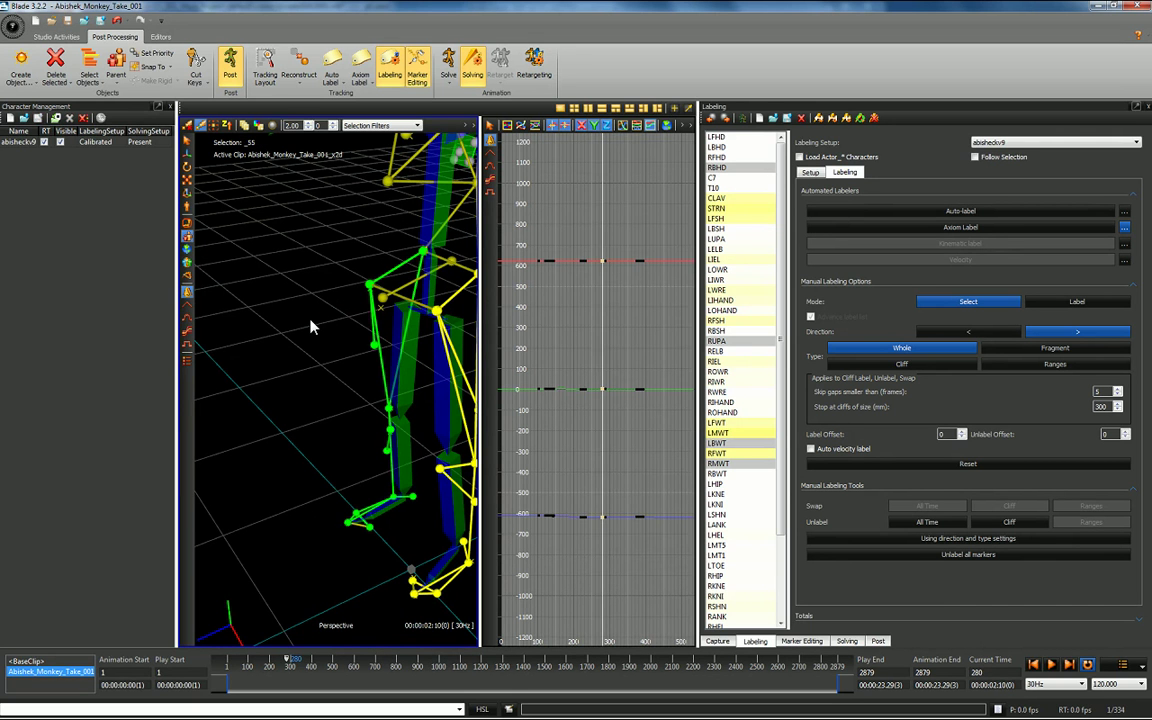
left_click(326, 315)
key("Right")
key("Right")
key("Right")
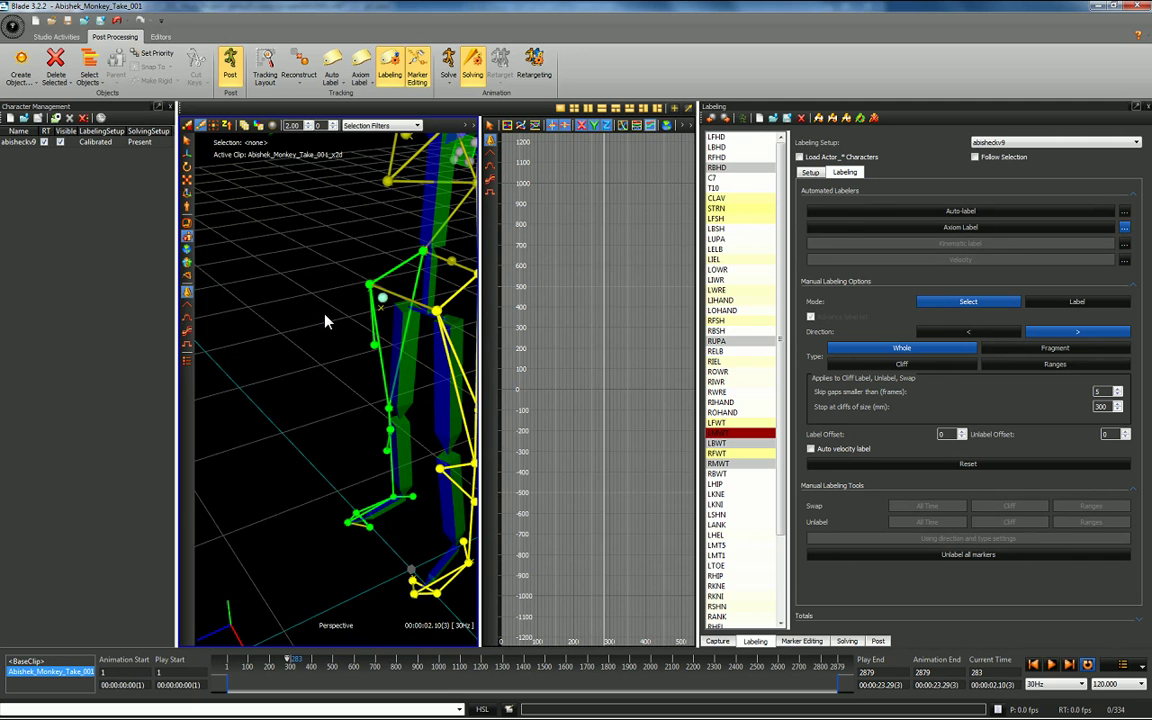
left_click(382, 298)
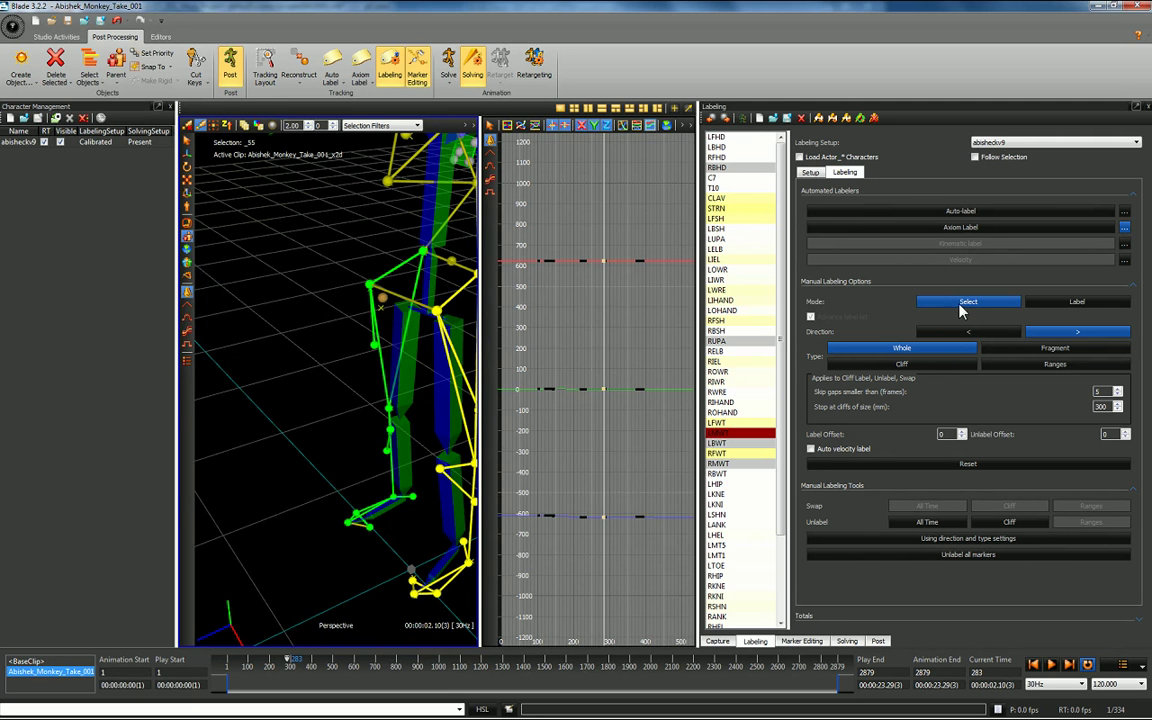
- Set the labelling type to Ranges, marking about frames 115 to 475 in the graph, and select the LMWT marker
left_click(1052, 364)
left_click_drag(488, 211, 608, 495)
mouse_move(636, 327)
right_mouse_down("alt")
mouse_move(611, 340)
mouse_move(632, 340)
right_mouse_up("alt")
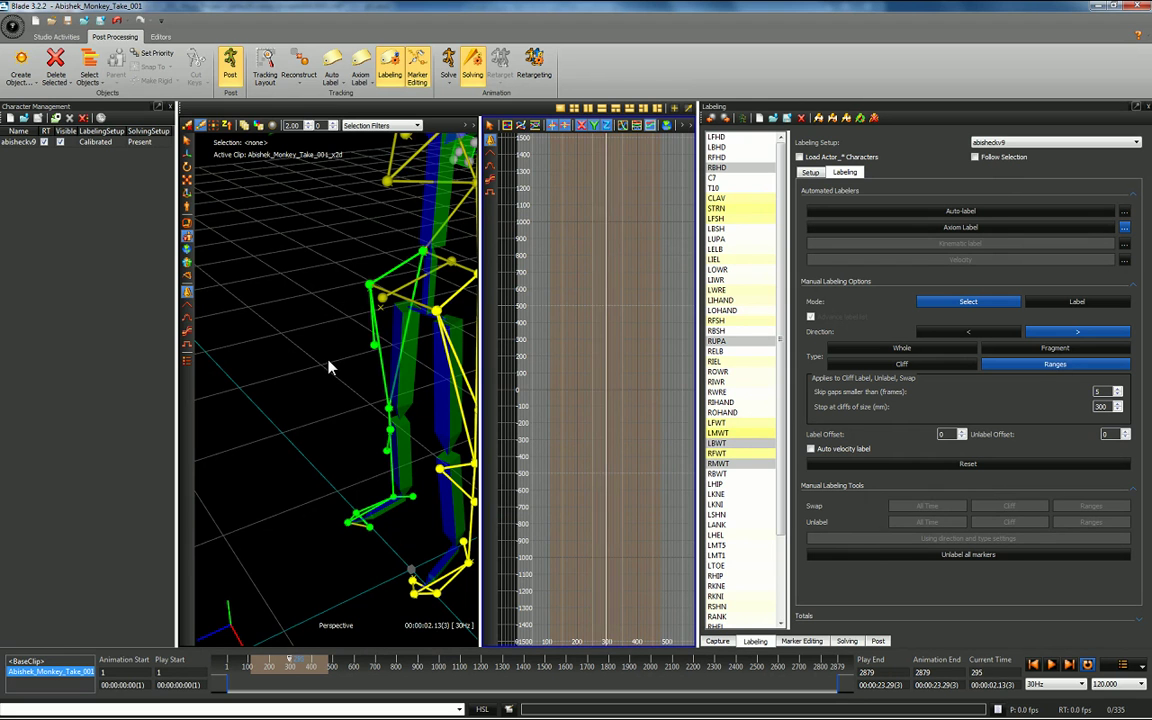
left_click(382, 302)
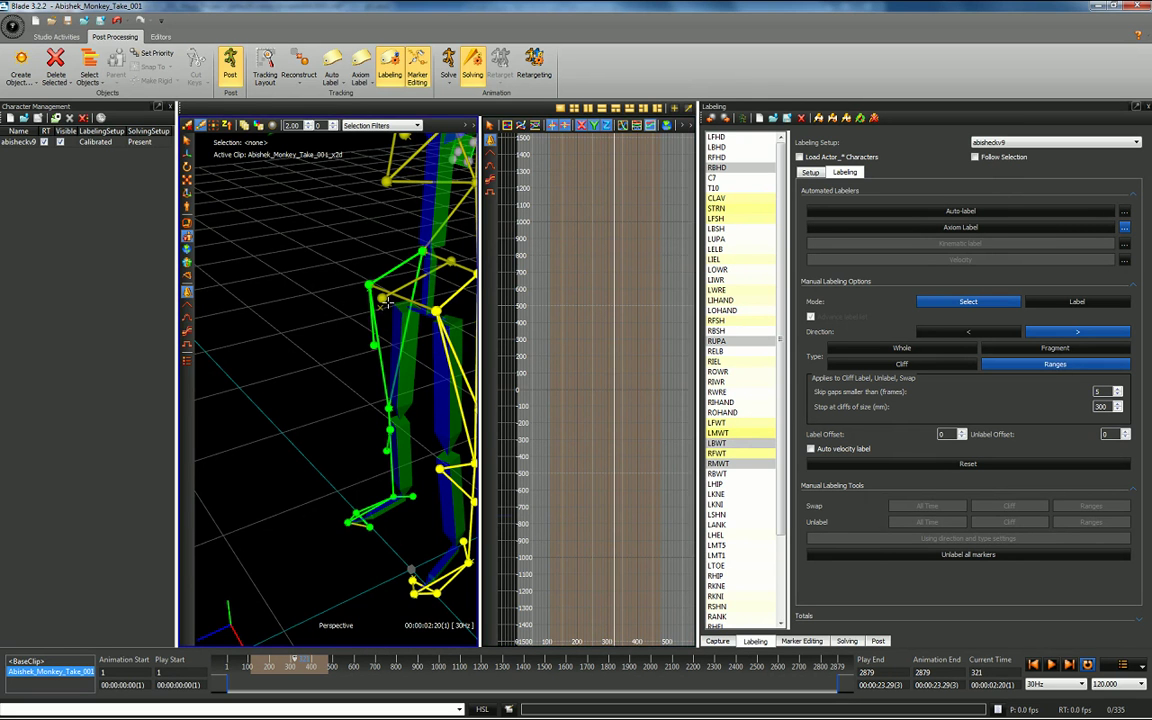
- Close the character list and resize the panes to give the 3D view and graph more room
left_click(171, 107)
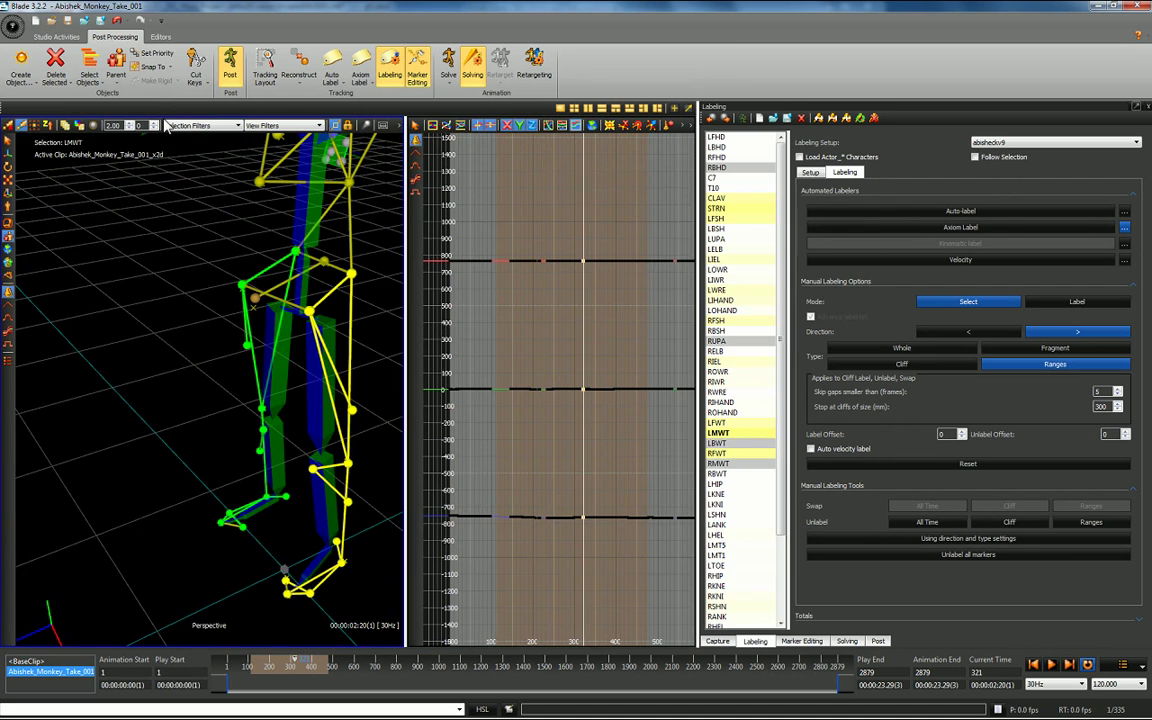
left_click_drag(409, 259, 452, 259)
left_click_drag(697, 353, 820, 353)
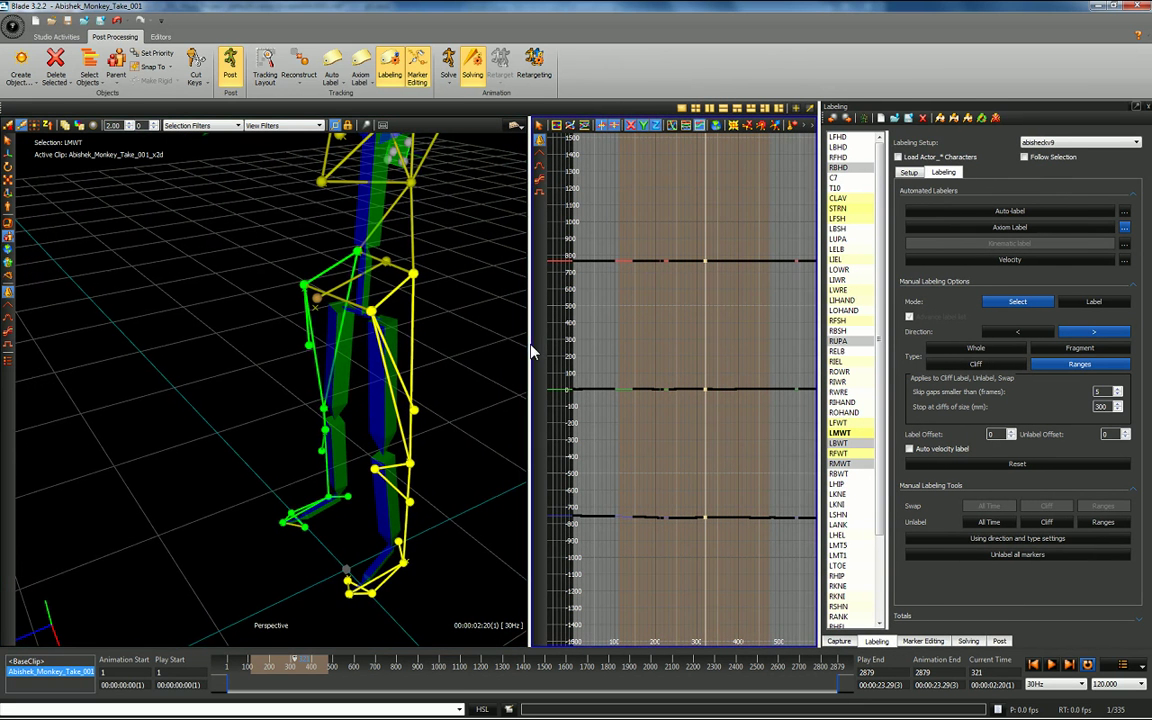
- Examine the labelling of the bent-over pose from frame 1054 to 1073, looking for unlabelled chest and shoulder markers
left_click_drag(422, 366, 202, 427, "alt")
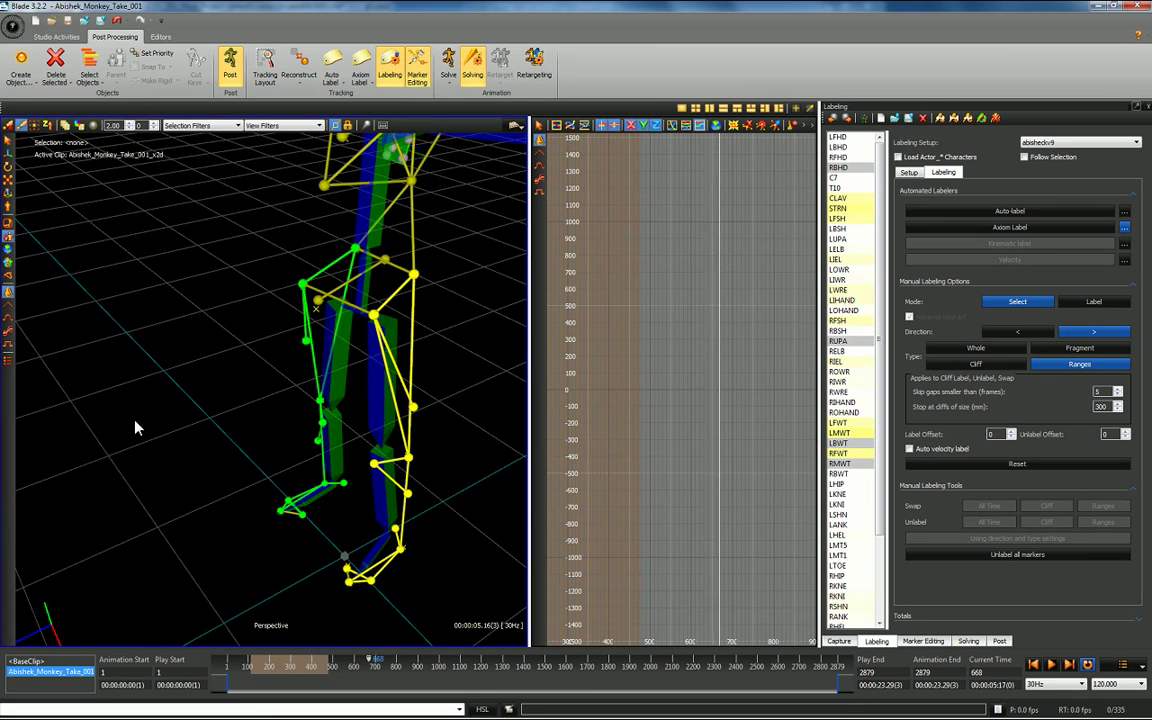
left_click_drag(367, 416, 219, 377)
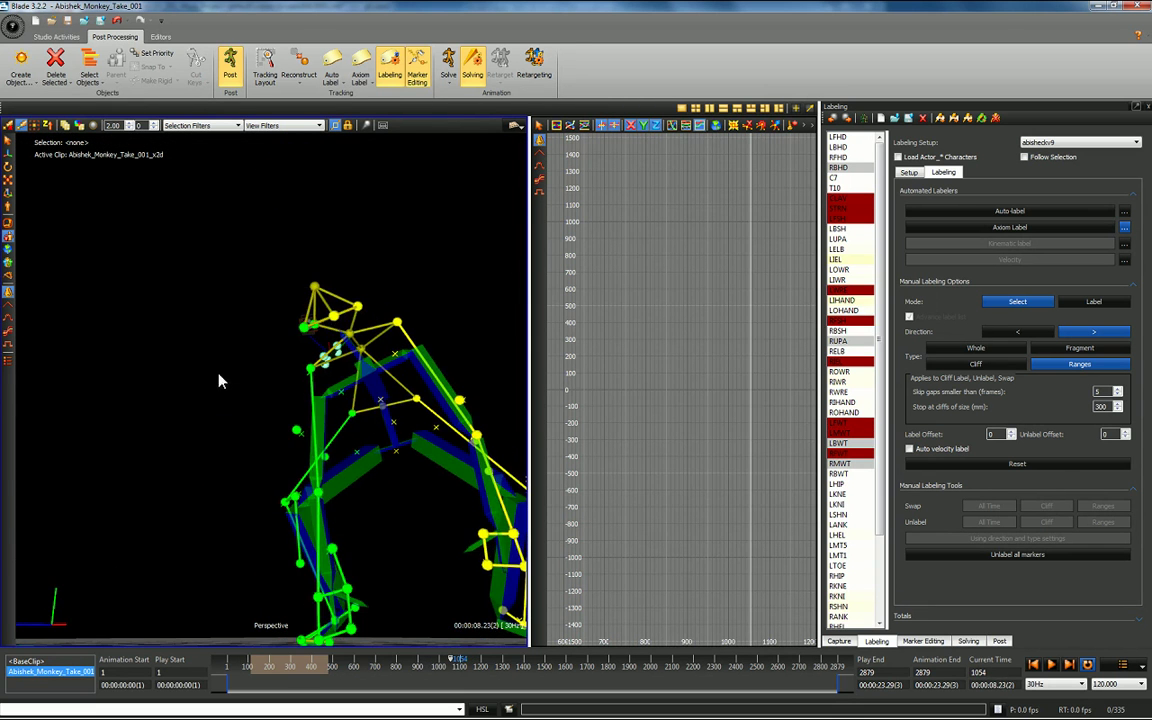
key("Right")
key("Right")
key("Right")
key("Right")
key("Right")
key("Right")
key("Right")
key("Right")
key("Right")
key("Right")
key("Right")
key("Right")
key("Right")
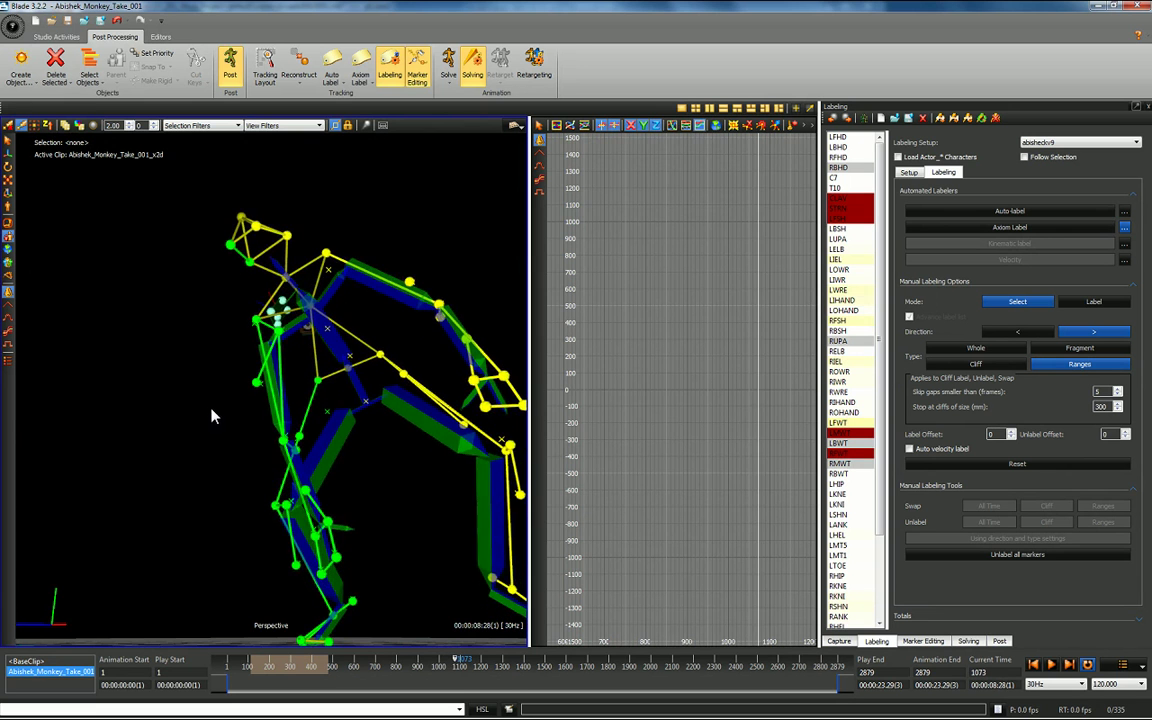
- Examine the marker labelling from frame 1073 to 1570 from several angles, looking for unlabelled shoulder, chest and waist markers
left_click_drag(287, 363, 216, 432, "alt")
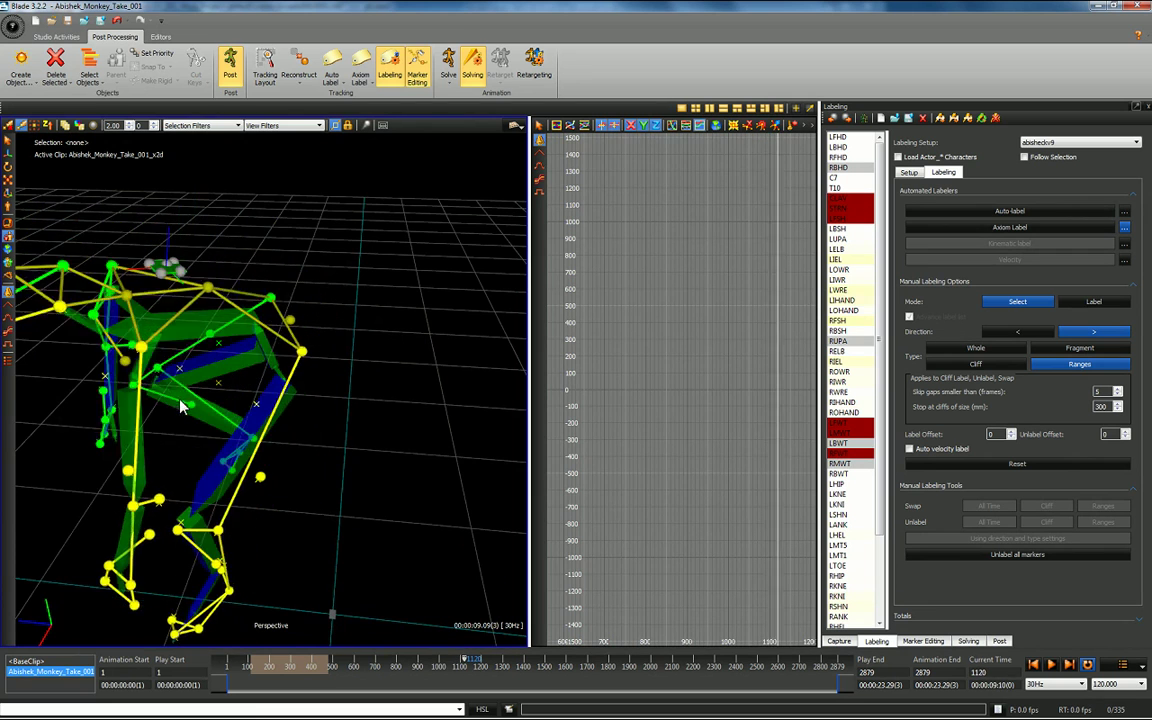
mouse_move(216, 439)
left_mouse_down("alt")
mouse_move(357, 386)
mouse_move(310, 449)
mouse_move(284, 436)
mouse_move(318, 475)
mouse_move(268, 424)
mouse_move(244, 421)
left_mouse_up("alt")
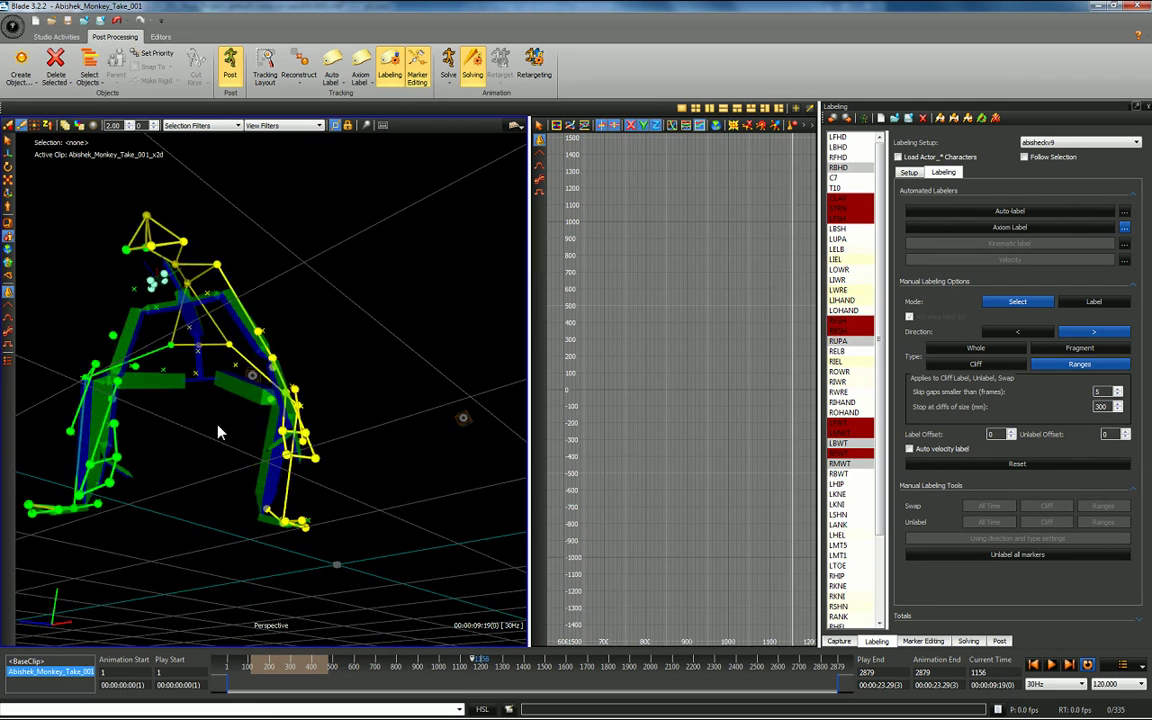
right_click_drag(352, 300, 234, 420, "alt")
left_click_drag(233, 420, 278, 428, "alt")
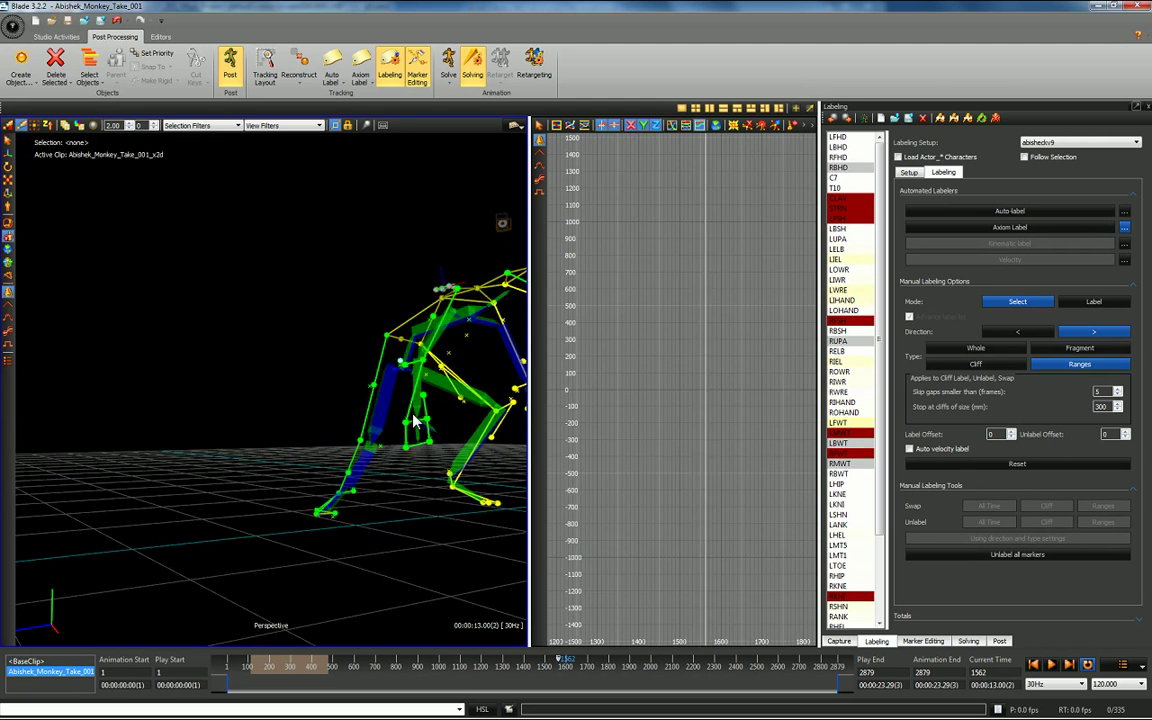
left_click_drag(391, 463, 321, 455, "alt")
middle_click_drag(210, 404, 302, 401, "alt")
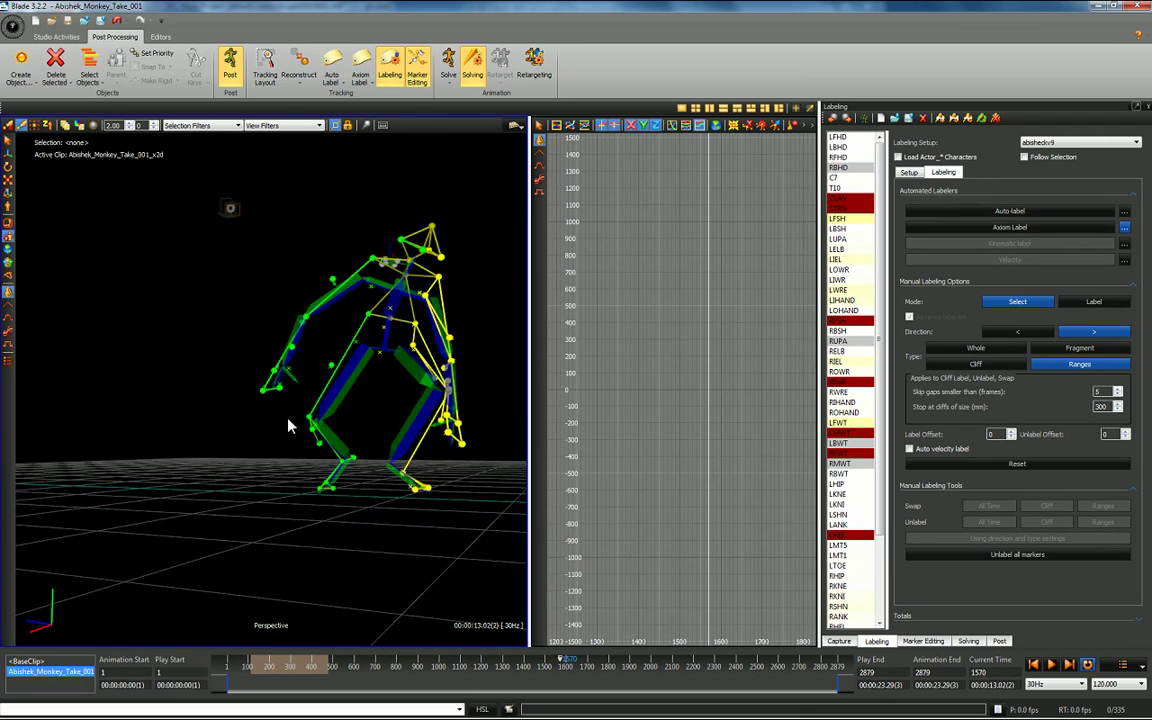
right_click_drag(302, 401, 278, 252, "alt")
left_click_drag(278, 254, 319, 331, "alt")
right_click_drag(318, 331, 207, 414, "alt")
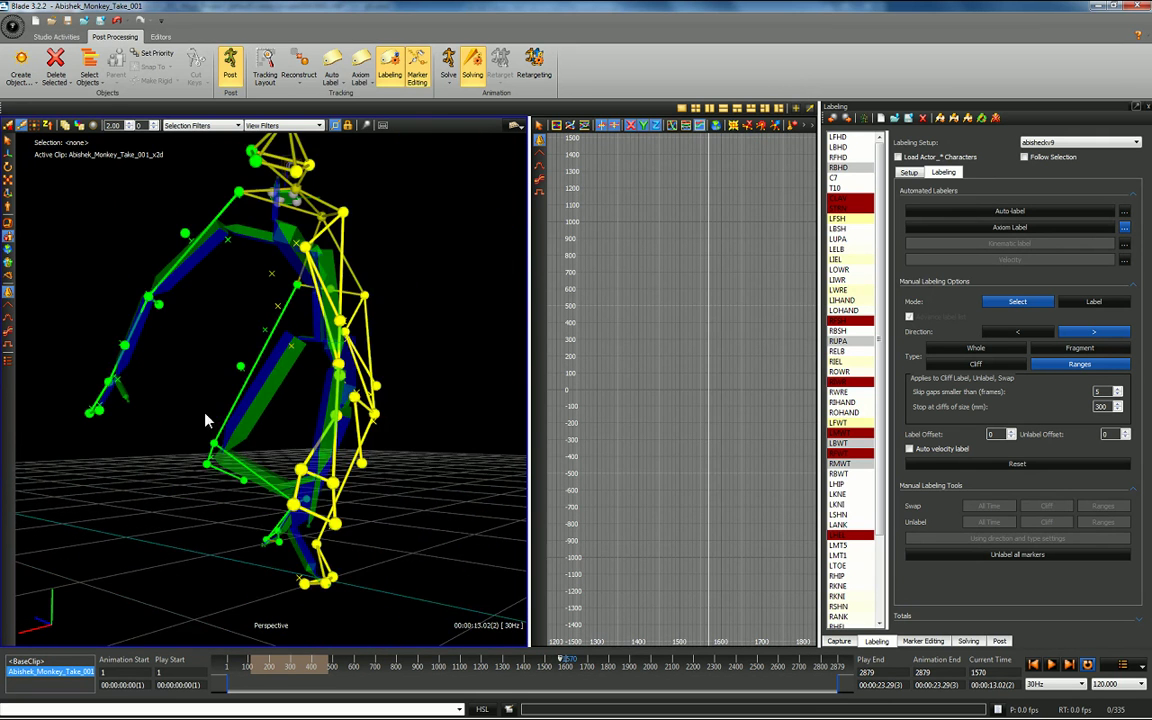
left_click_drag(155, 429, 204, 430)
right_click_drag(204, 430, 180, 533, "alt")
left_click_drag(207, 415, 269, 417)
left_click_drag(269, 417, 224, 418, "alt")
middle_click_drag(224, 418, 290, 457, "alt")
right_click_drag(290, 457, 306, 295, "alt")
left_click_drag(372, 384, 334, 383, "alt")
- Advance to about frame 1781 and examine the hip, knee and foot labelling, both close up and on the whole figure
middle_click_drag(334, 383, 373, 365, "alt")
key("Right")
key("Right")
key("Right")
key("Right")
key("Right")
key("Right")
key("Right")
key("Right")
key("Right")
key("Right")
key("Right")
key("Right")
key("Right")
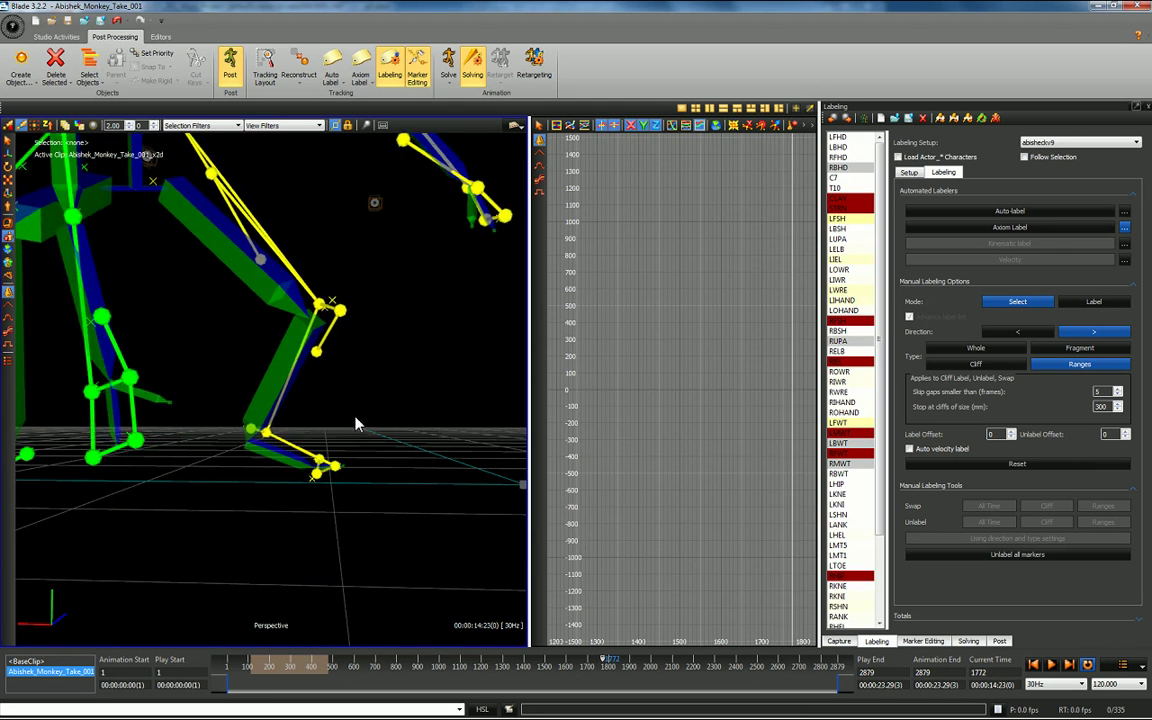
key("Right")
key("Right")
key("Right")
key("Right")
key("Right")
key("Right")
key("Right")
key("Right")
key("Right")
key("Left")
key("Left")
key("Left")
key("Left")
key("Left")
key("Left")
key("Left")
right_click_drag(386, 329, 390, 446, "alt")
left_click_drag(389, 447, 371, 541, "alt")
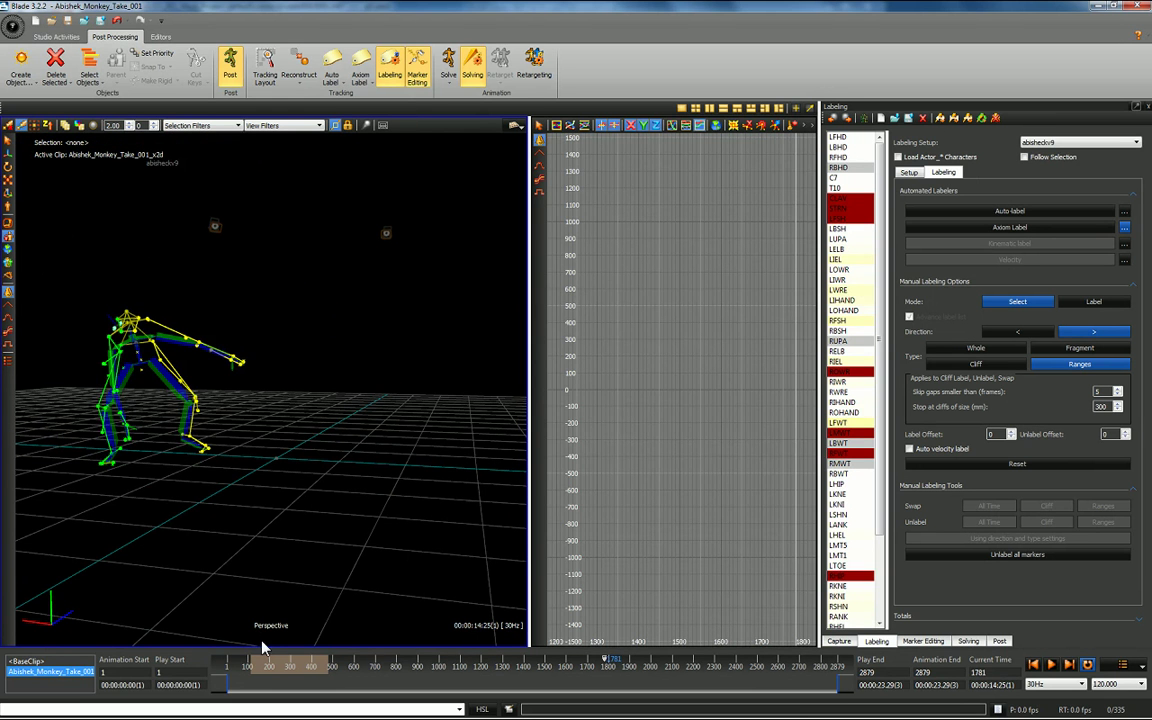
- Return to around frame 1073 and play the bent-over motion forward to frame 1283, examining the chest and shoulder labels
left_click_drag(290, 678, 456, 686)
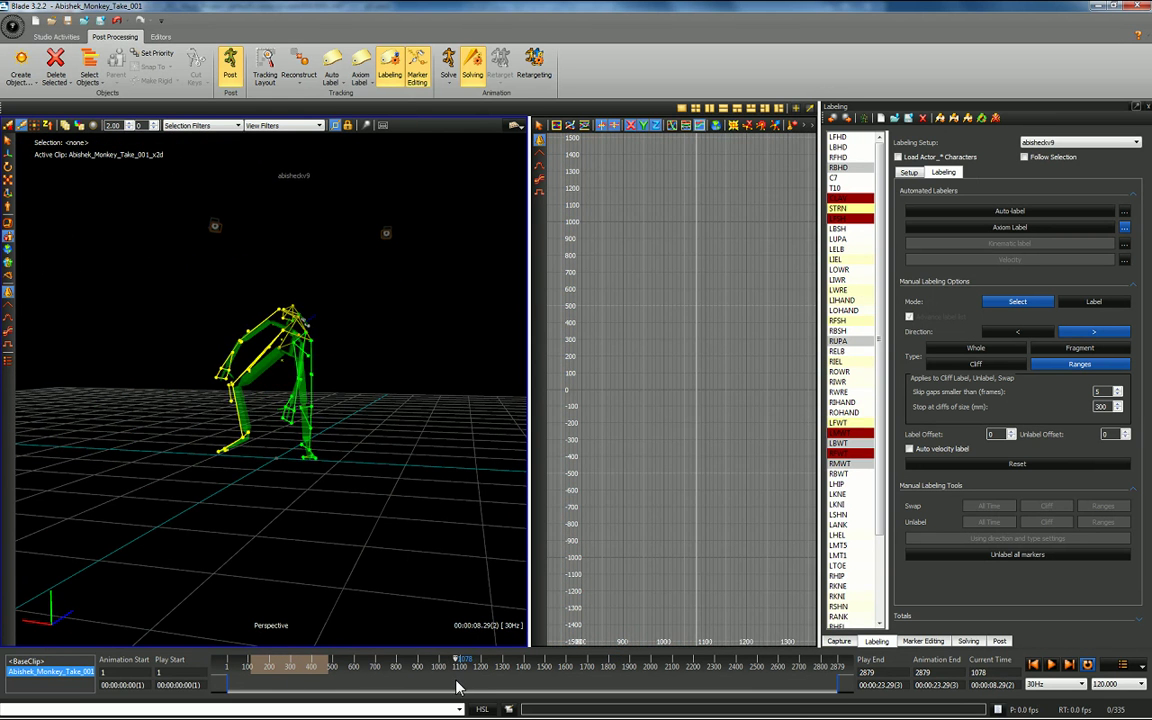
mouse_move(309, 529)
left_mouse_down("alt")
mouse_move(298, 509)
mouse_move(334, 509)
mouse_move(326, 516)
left_mouse_up("alt")
right_click_drag(344, 462, 333, 315, "alt")
left_click_drag(335, 320, 373, 321, "alt")
middle_click_drag(376, 322, 294, 297, "alt")
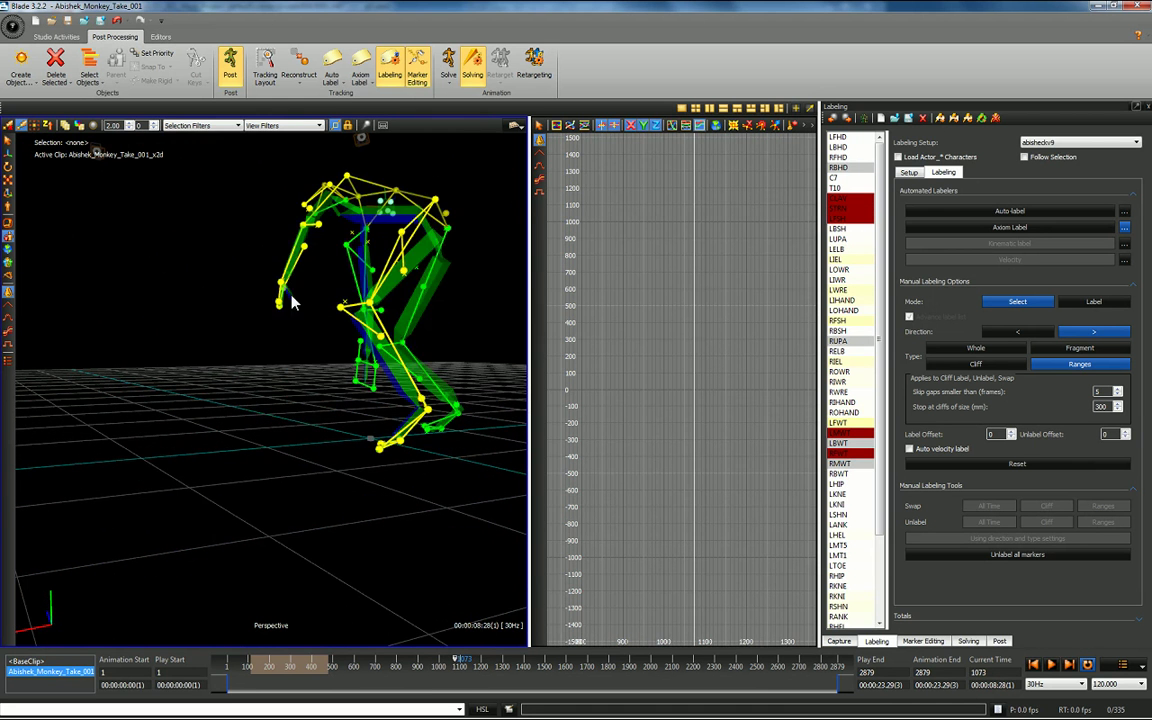
key("space")
left_click_drag(401, 391, 236, 408, "alt")
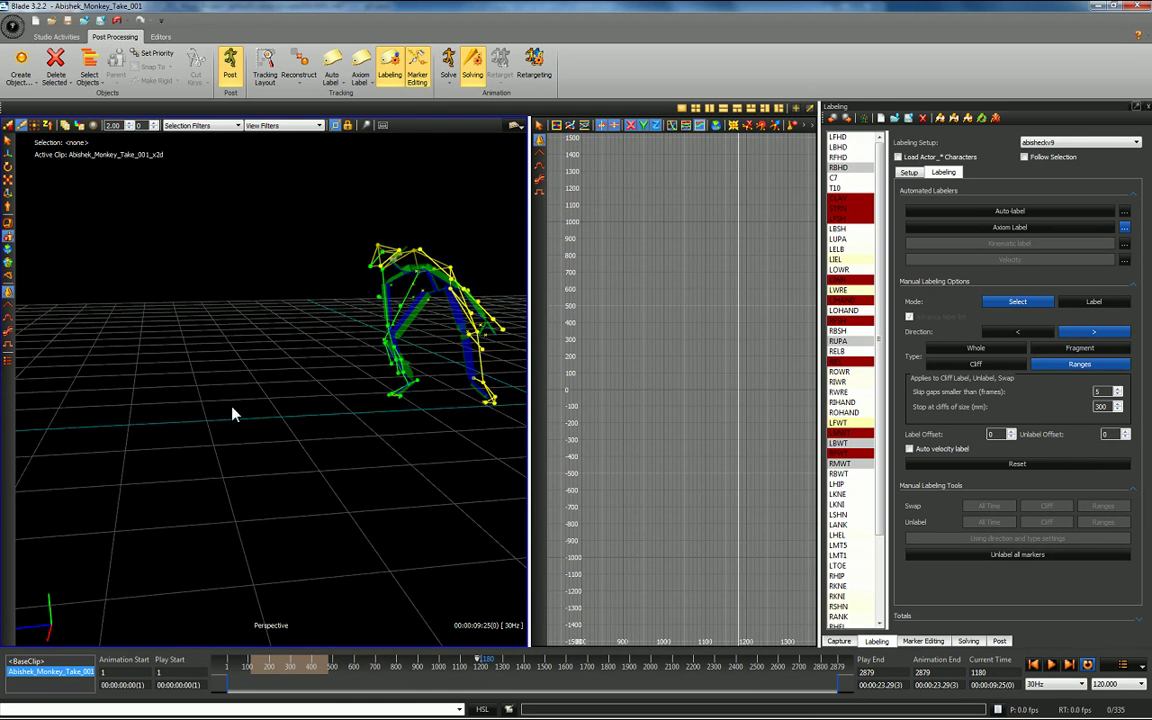
key("space")
right_click_drag(276, 414, 252, 252, "alt")
middle_click_drag(252, 252, 187, 338, "alt")
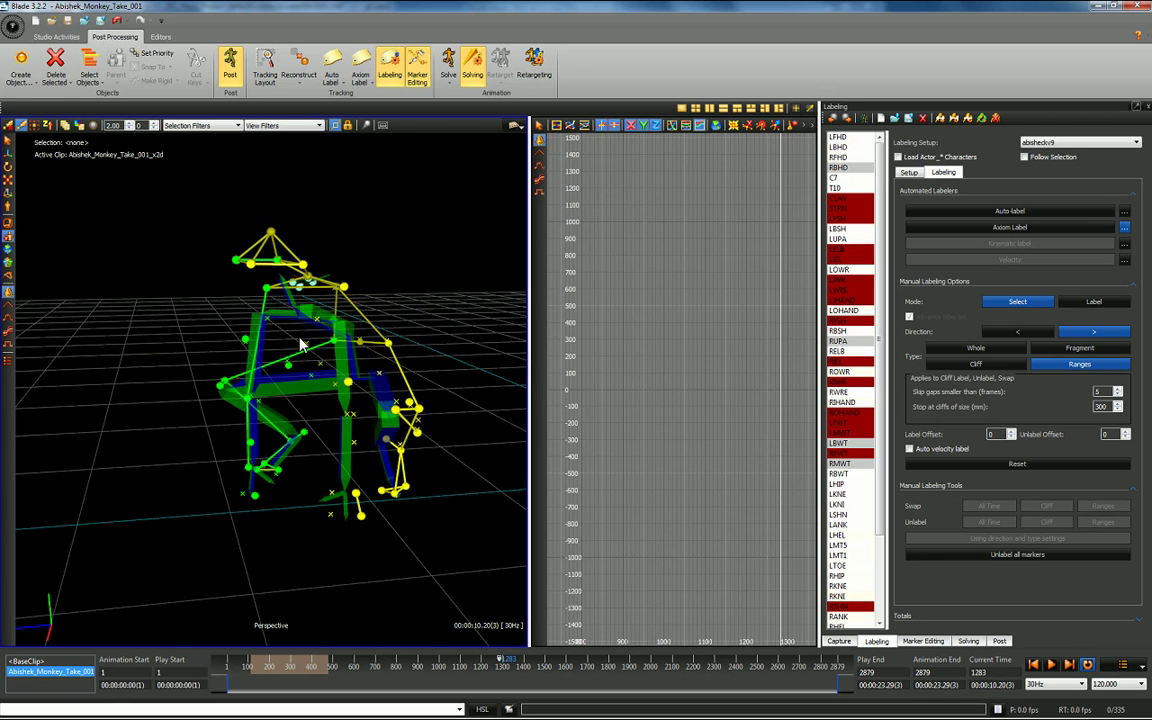
- Examine the marker labelling from frame 1283 to 1674 while viewing the figure from different sides
left_click_drag(200, 350, 453, 350, "alt")
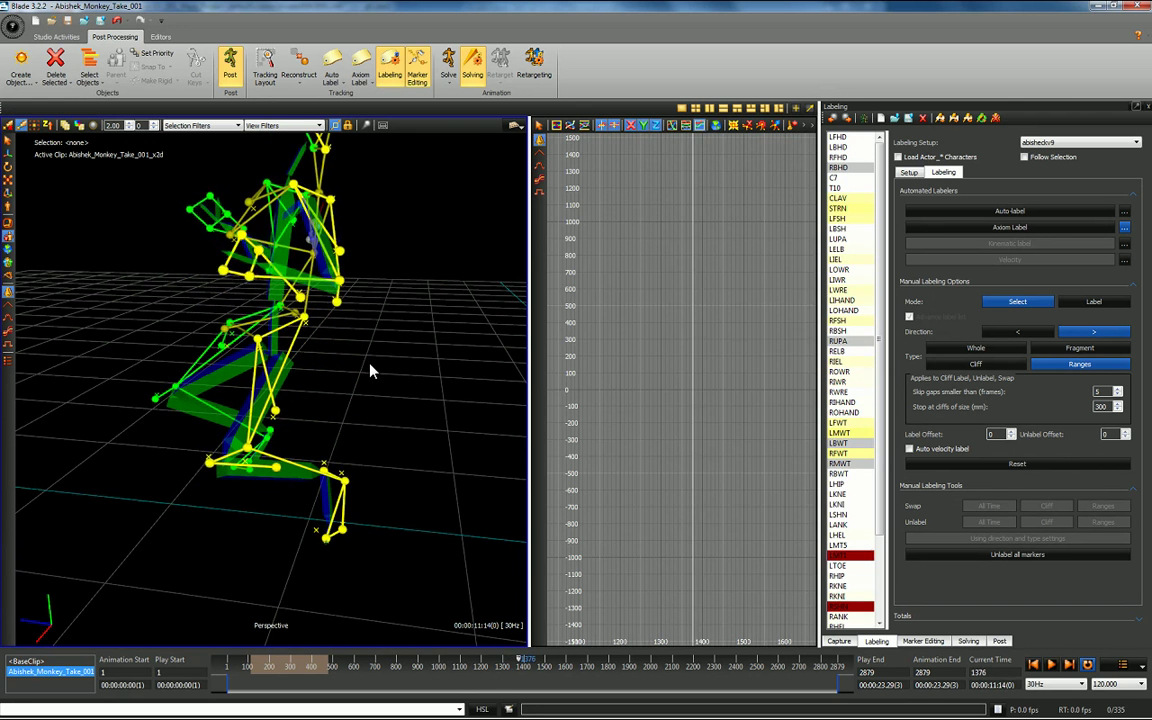
left_click_drag(359, 369, 384, 374, "alt")
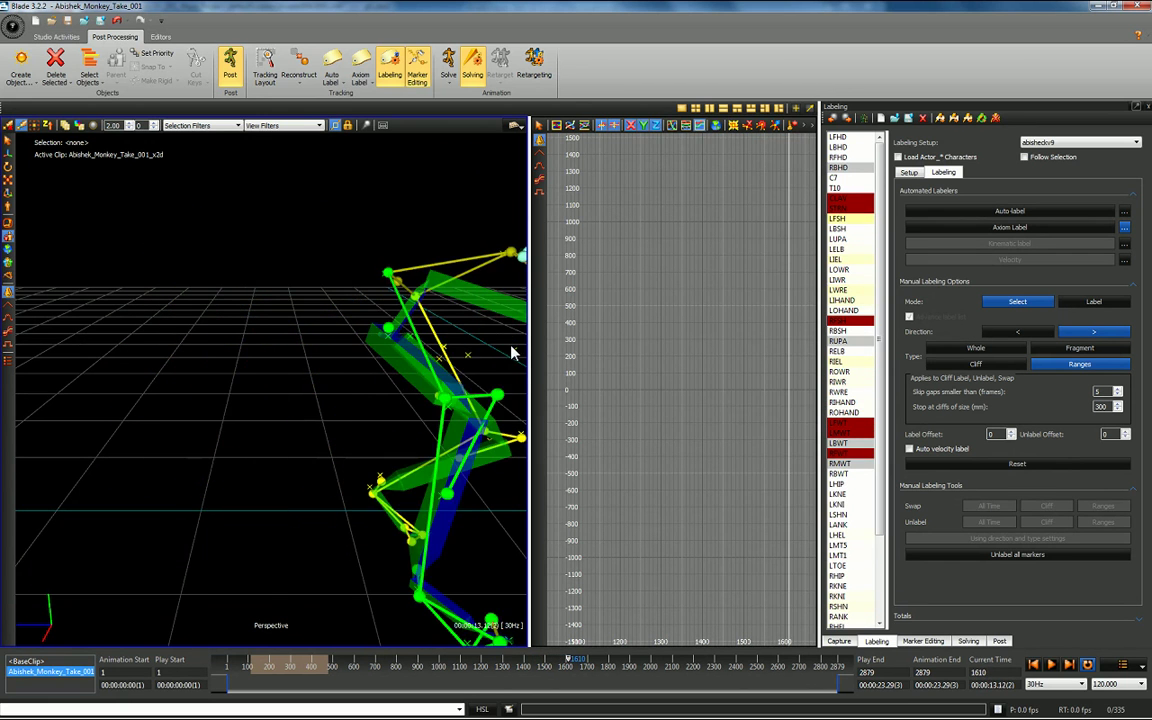
left_click_drag(430, 365, 188, 411, "alt")
left_click_drag(257, 401, 270, 481, "alt")
right_click_drag(270, 481, 285, 270, "alt")
left_click_drag(285, 270, 298, 404, "alt")
middle_click_drag(298, 404, 138, 437)
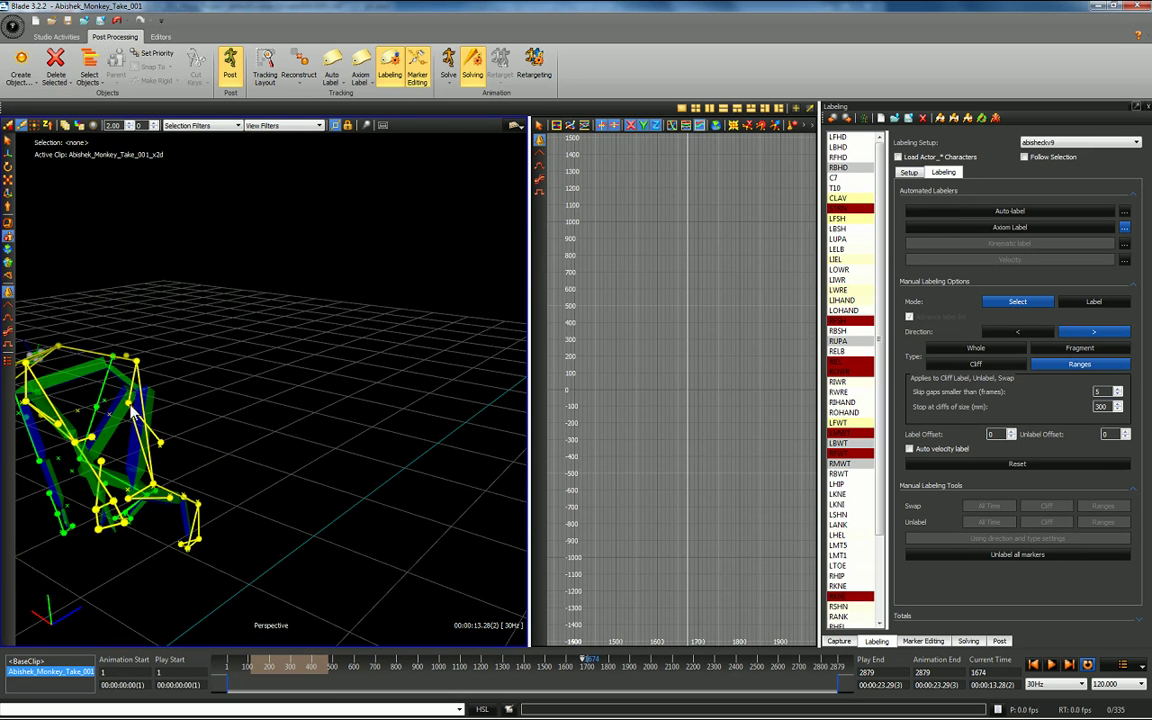
- Select the LFWT marker at frame 1674 and follow its gaps on the figure and in the graph up to frame 1753
left_click(133, 416)
left_click_drag(382, 328, 415, 328)
middle_click_drag(152, 449, 267, 377)
key("Right")
key("Right")
key("Right")
key("Right")
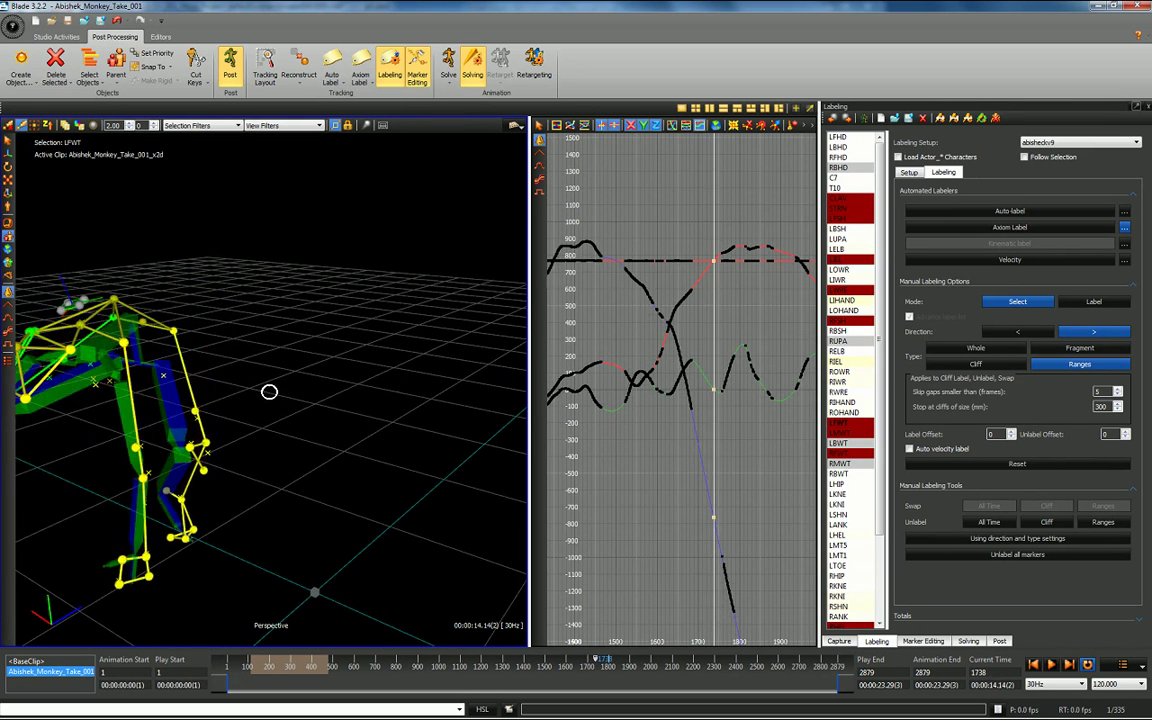
left_click_drag(264, 393, 260, 349, "alt")
key("Right")
key("Right")
key("Right")
key("Right")
key("Right")
key("Right")
key("Right")
key("Right")
key("Right")
left_click_drag(313, 405, 254, 518, "alt")
middle_click_drag(254, 518, 141, 445, "alt")
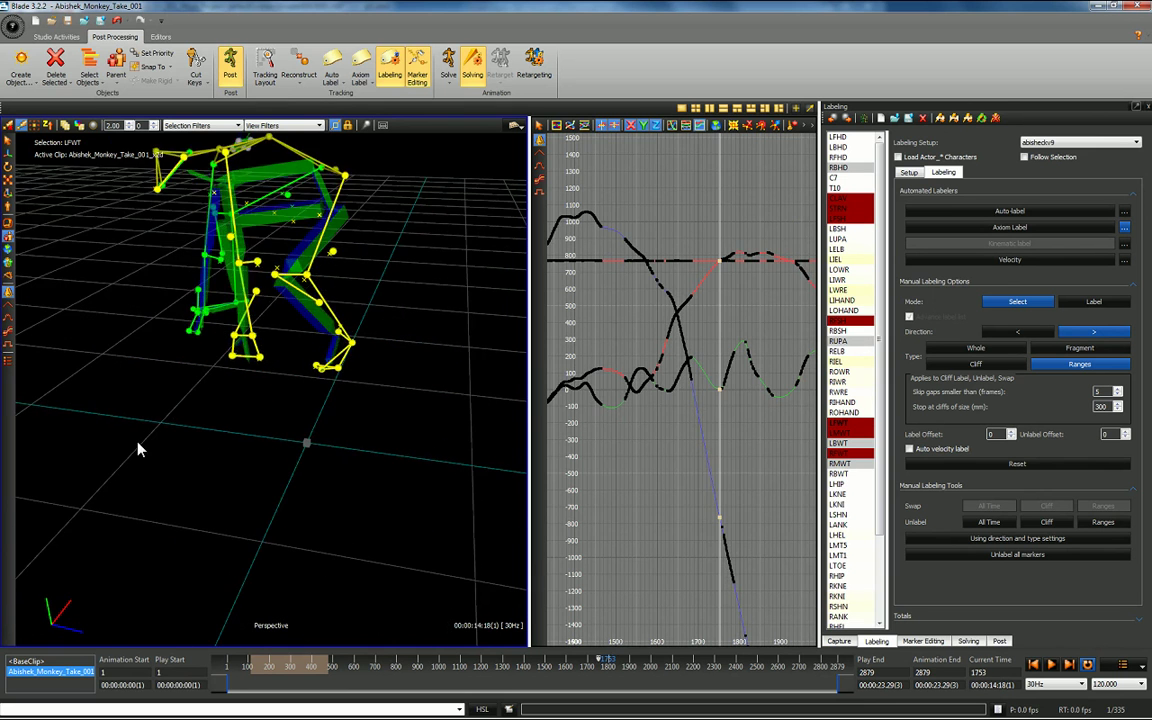
- Follow the LFWT marker's trajectory through the rest of the motion, from frame 1753 to the standing pose at frame 2466
middle_click_drag(307, 330, 231, 419)
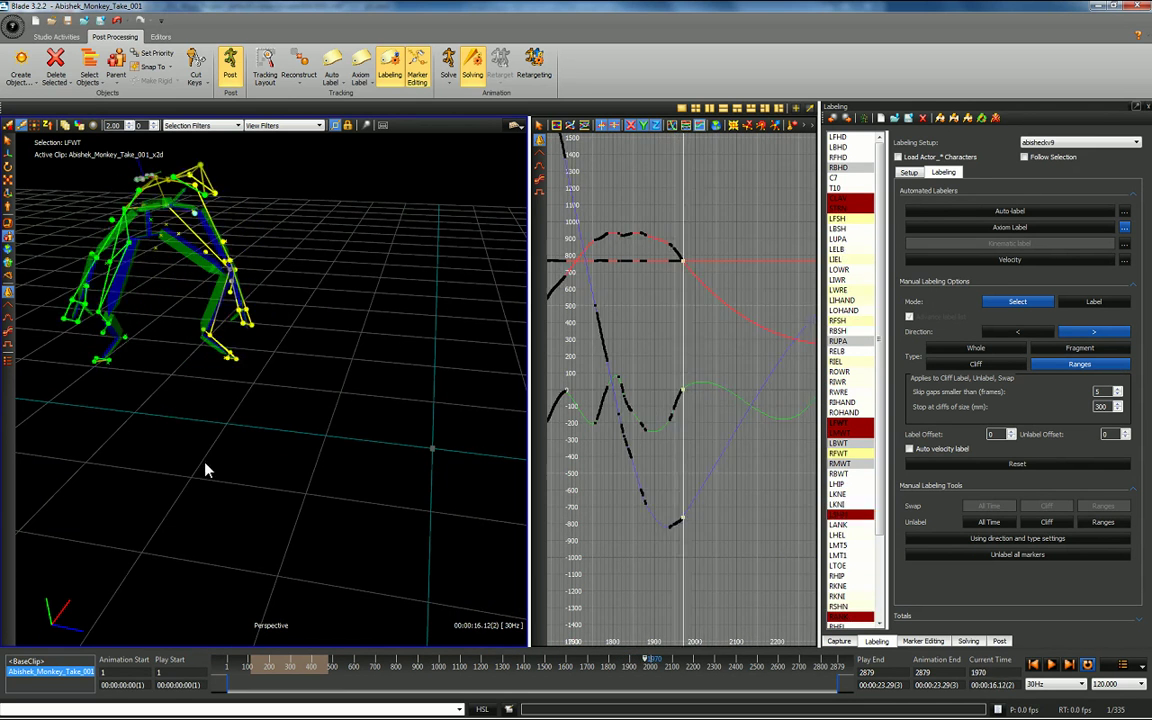
middle_click_drag(255, 465, 231, 476)
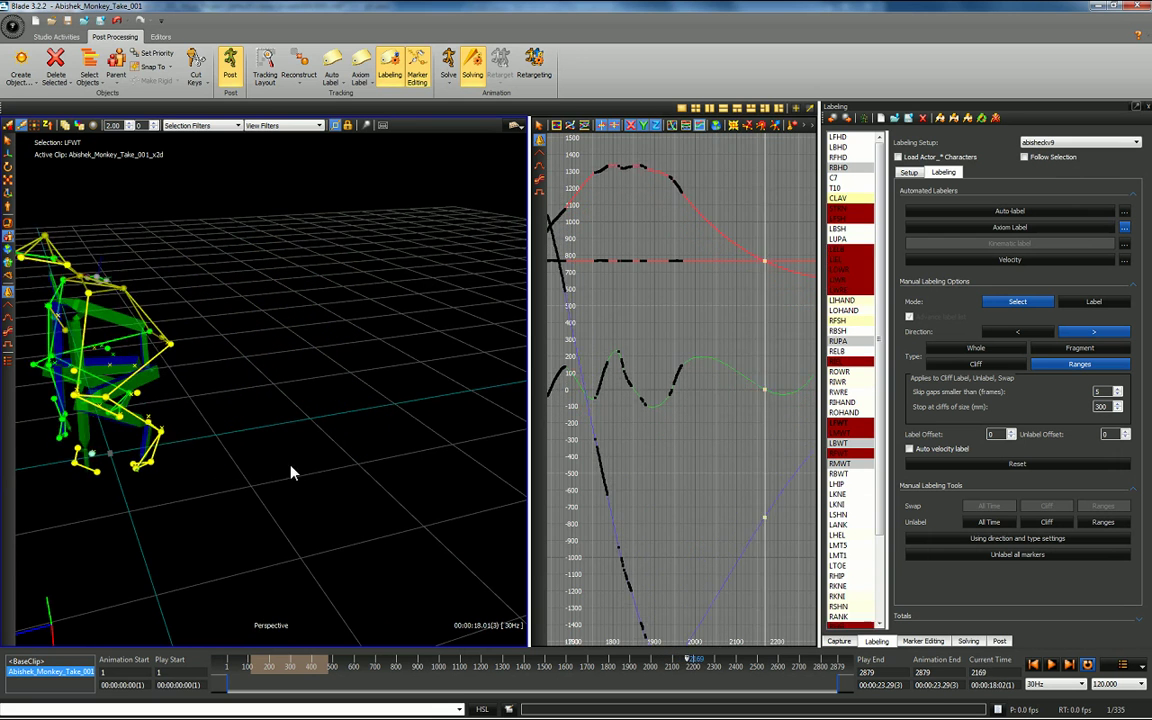
left_click_drag(374, 457, 301, 469)
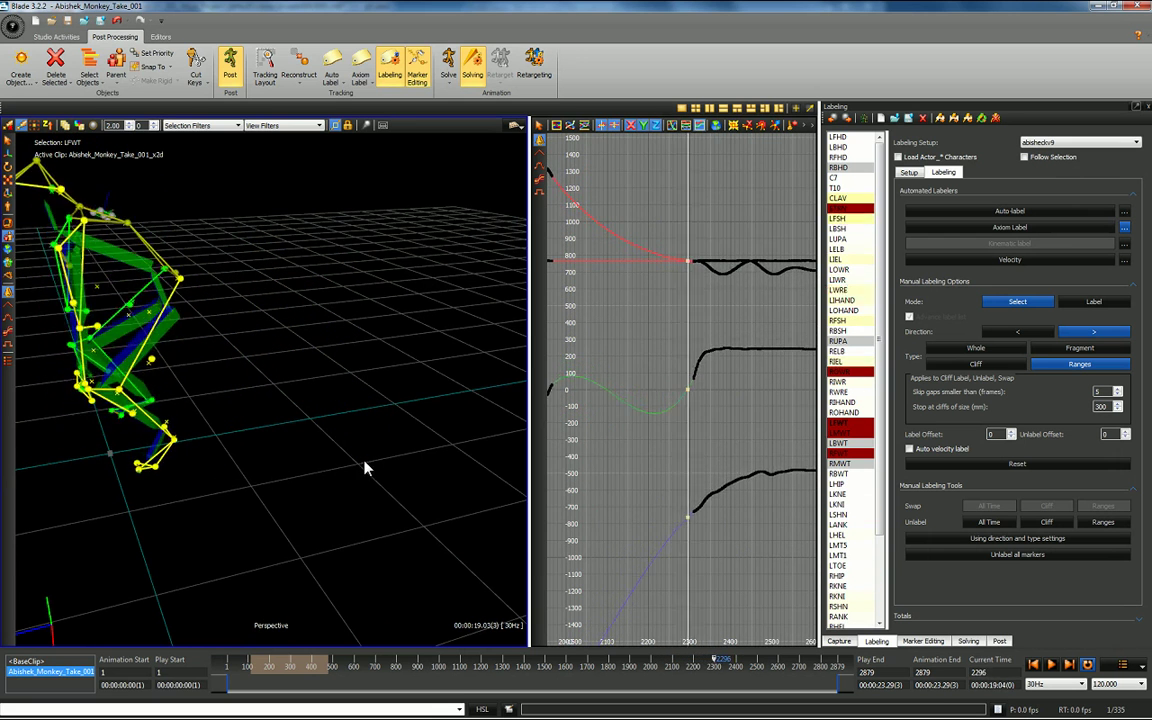
left_click_drag(156, 478, 214, 471, "alt")
left_click_drag(161, 509, 195, 520)
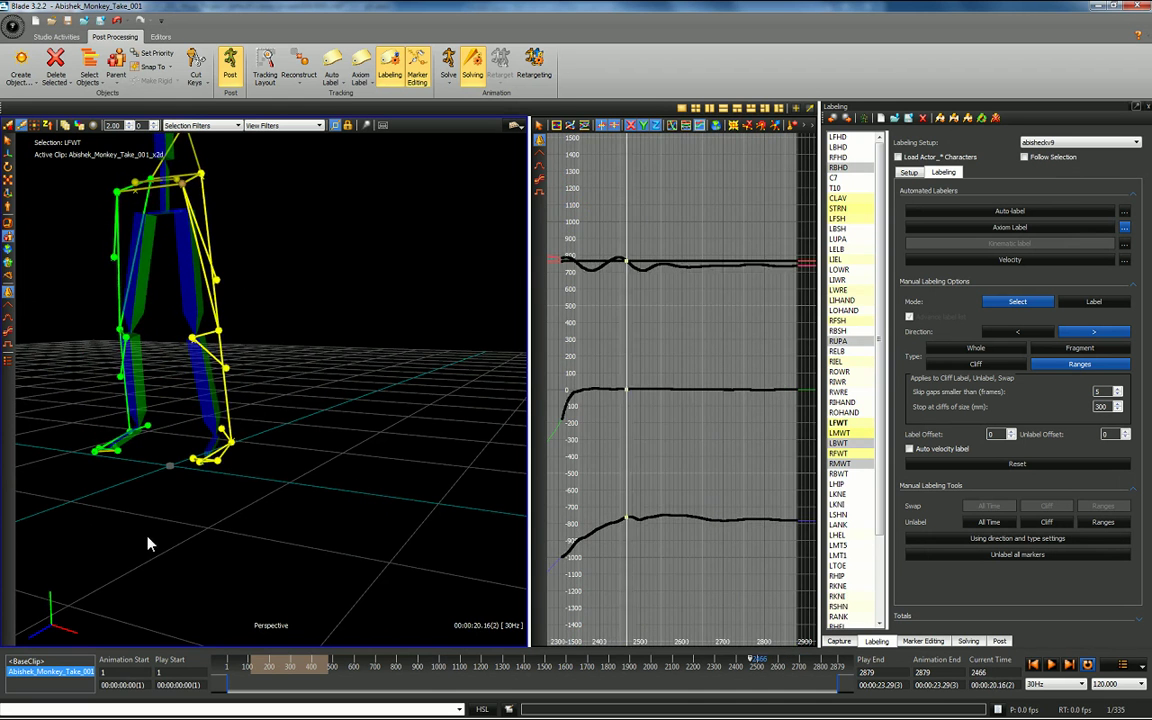
- Return to the early frames, search for gaps in the LFWT marker's data, and inspect the left hip around frames 953 to 957
left_click(246, 664)
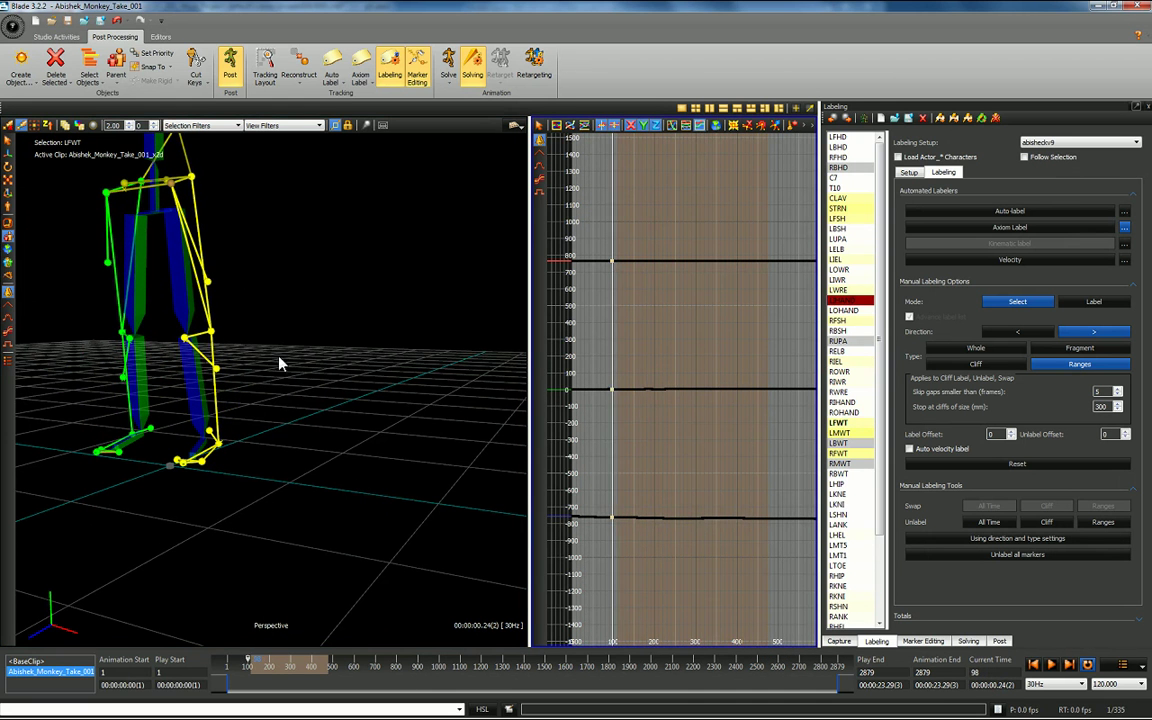
left_click(378, 664)
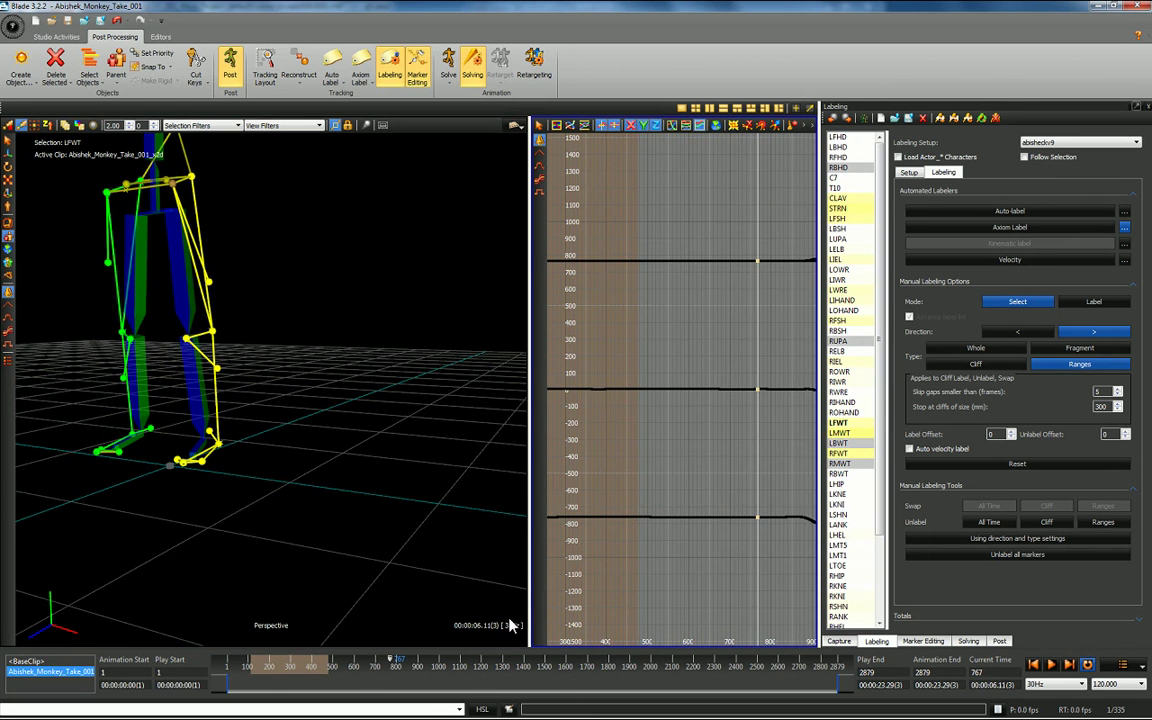
key("alt+Tab")
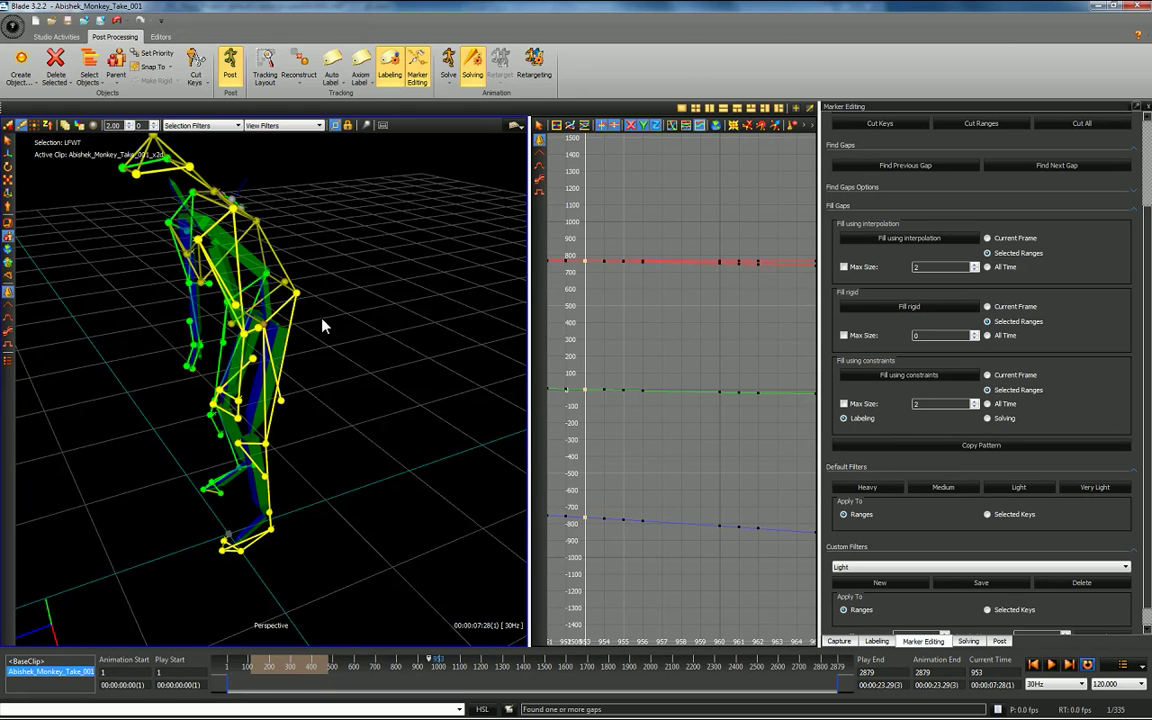
left_click_drag(322, 326, 345, 309, "alt")
left_click(355, 311)
right_click_drag(355, 311, 346, 242, "alt")
left_click_drag(346, 236, 344, 268, "alt")
key("Right")
key("Right")
key("Right")
key("Right")
key("Right")
key("Left")
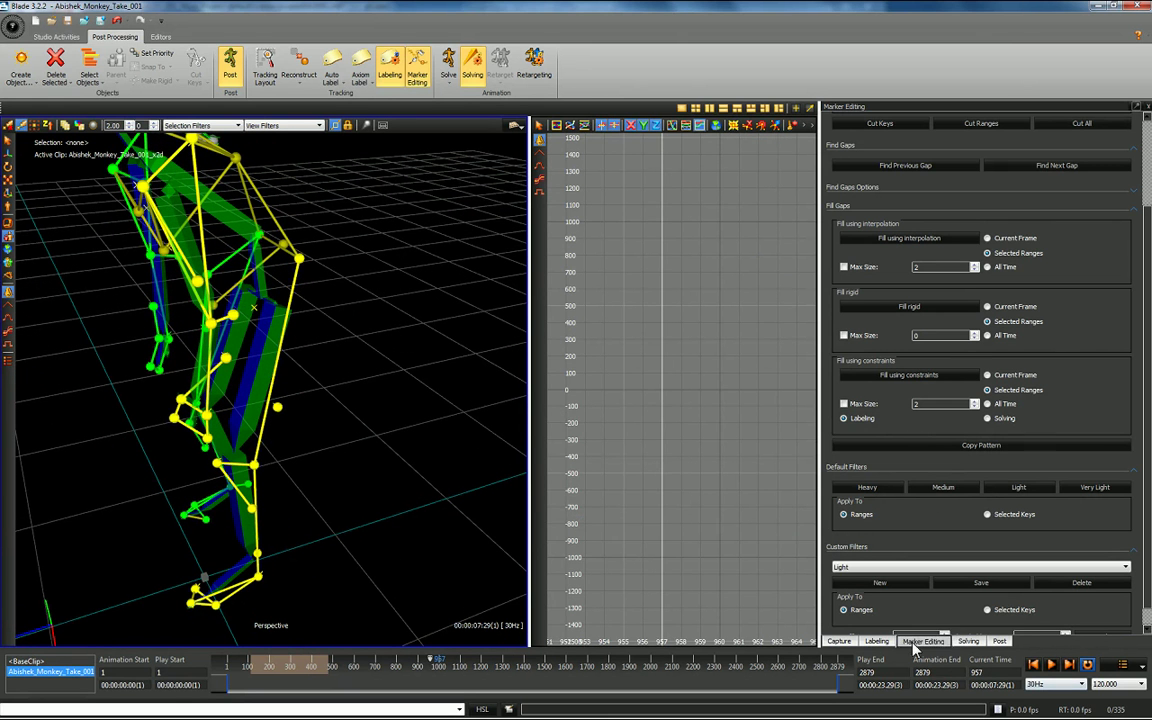
- At frame 958, label the unlabelled left hip marker as LFWT over a range of about frames 955 to 963
left_click(878, 641)
key("Right")
key("Left")
key("Right")
key("Right")
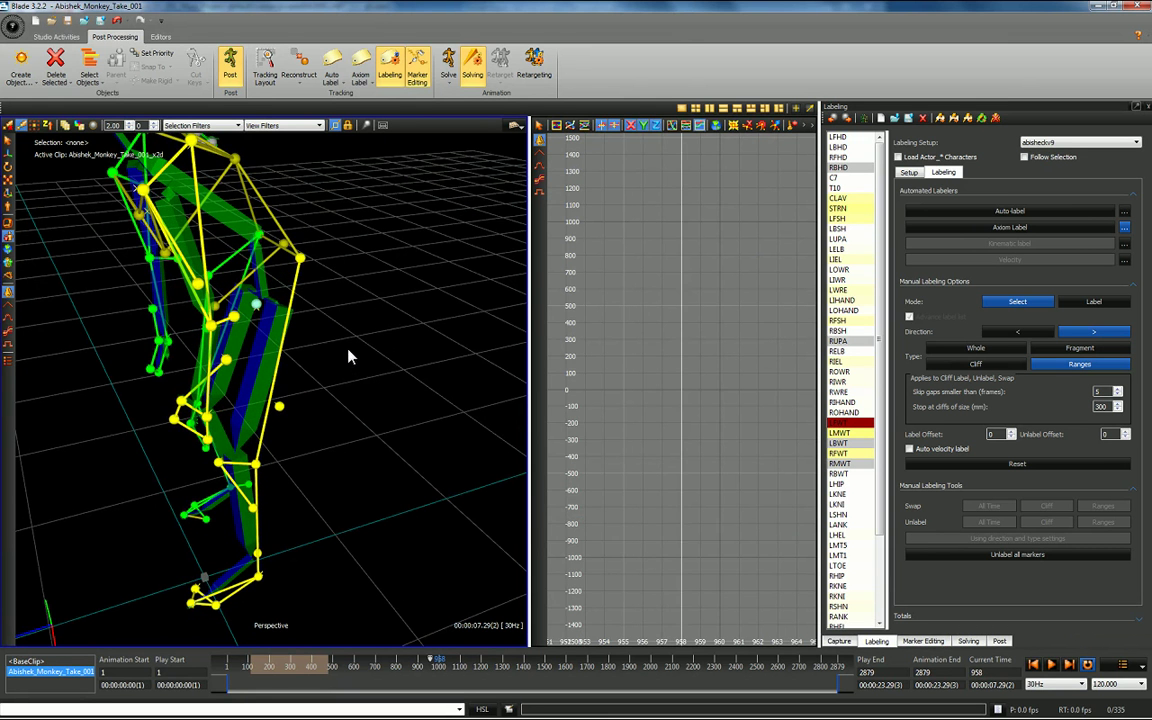
left_click_drag(366, 322, 405, 320, "alt")
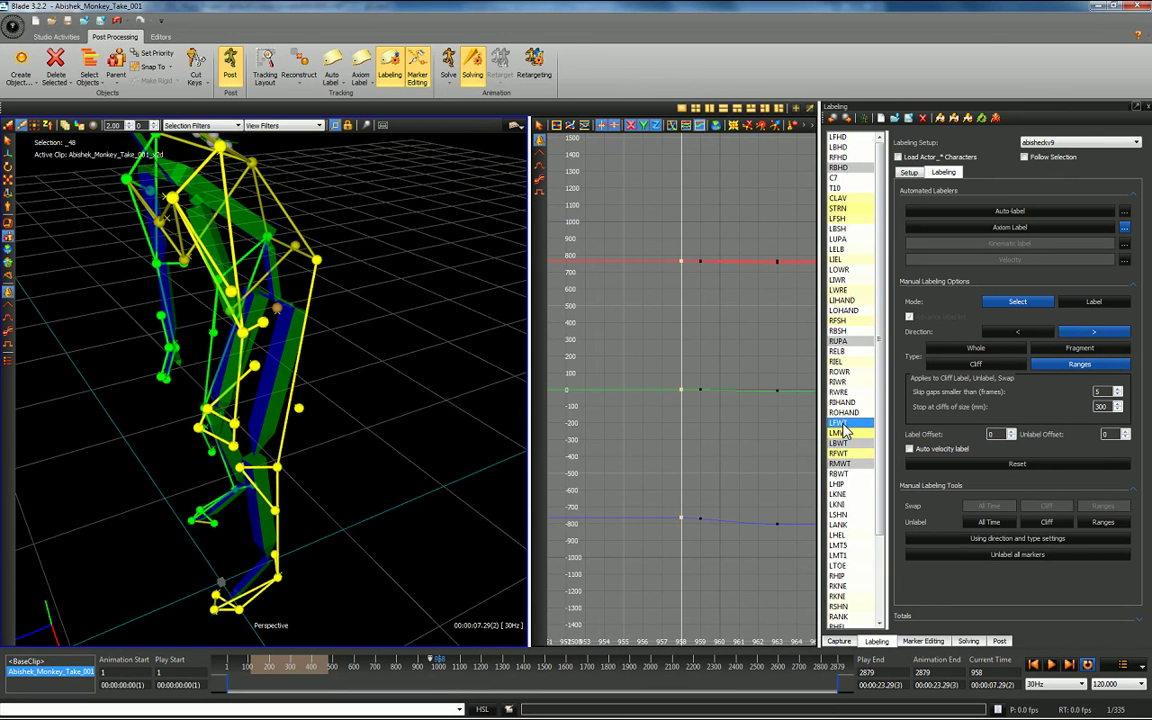
left_click_drag(626, 192, 788, 516)
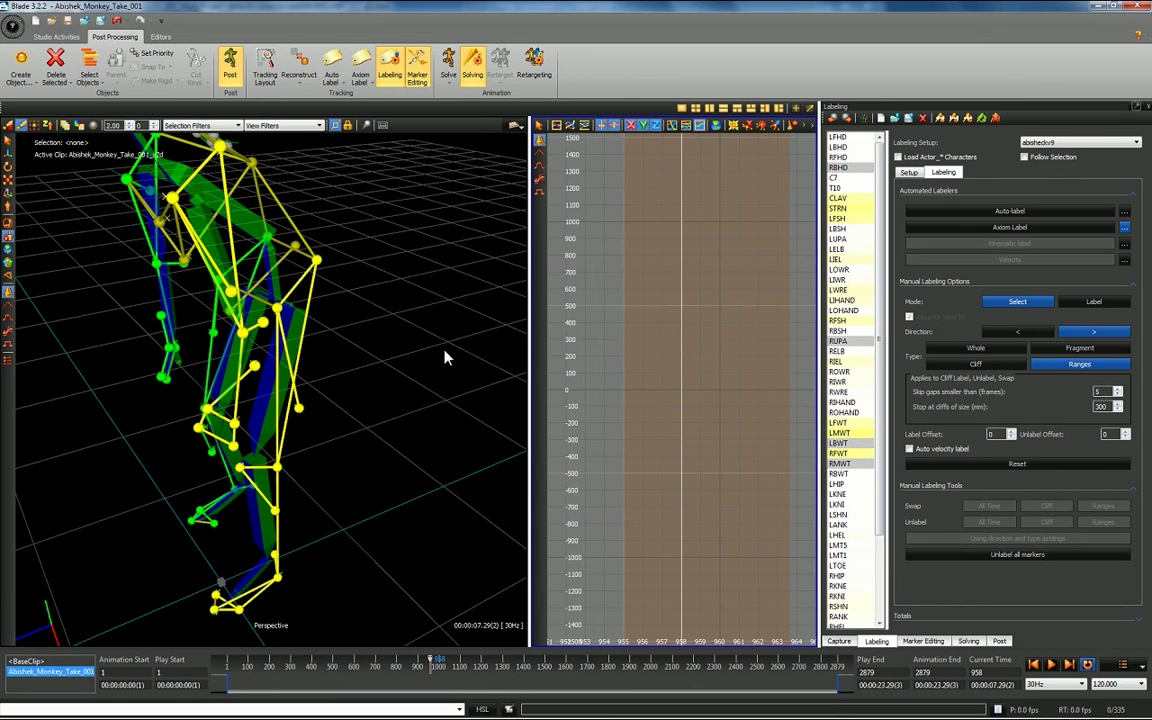
- Step forward to frame 970 and back again to check the front waist labelling for further unlabelled markers
key("Right")
key("Right")
key("Right")
key("Right")
key("Right")
key("Right")
key("Right")
key("Right")
key("Right")
key("Right")
key("Right")
key("Right")
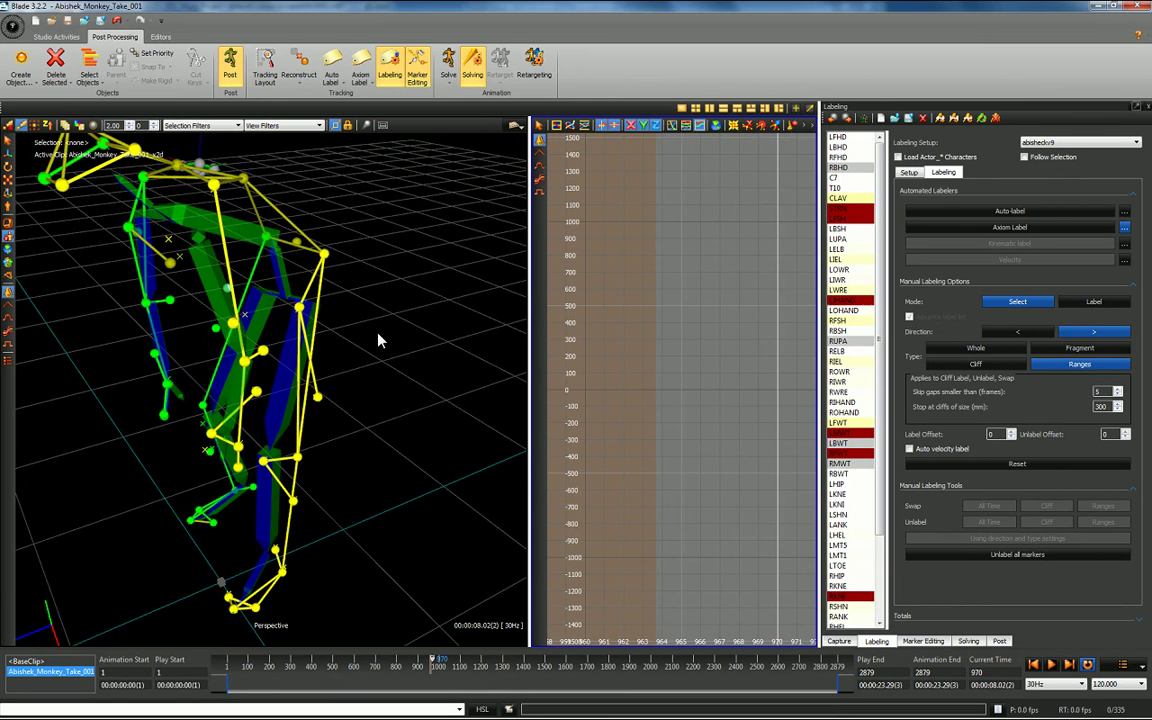
mouse_move(406, 328)
left_mouse_down("alt")
mouse_move(427, 319)
mouse_move(399, 324)
left_mouse_up("alt")
key("Left")
key("Left")
key("Left")
key("Left")
key("Left")
key("Left")
key("Left")
- At frame 969, label the unlabelled right hip marker as RFWT over a range of about frames 965 to 972
left_click_drag(222, 272, 355, 301, "alt")
right_click_drag(355, 301, 278, 224, "alt")
left_click_drag(278, 224, 278, 270, "alt")
key("Right")
key("Right")
key("Right")
key("Right")
key("Right")
key("Right")
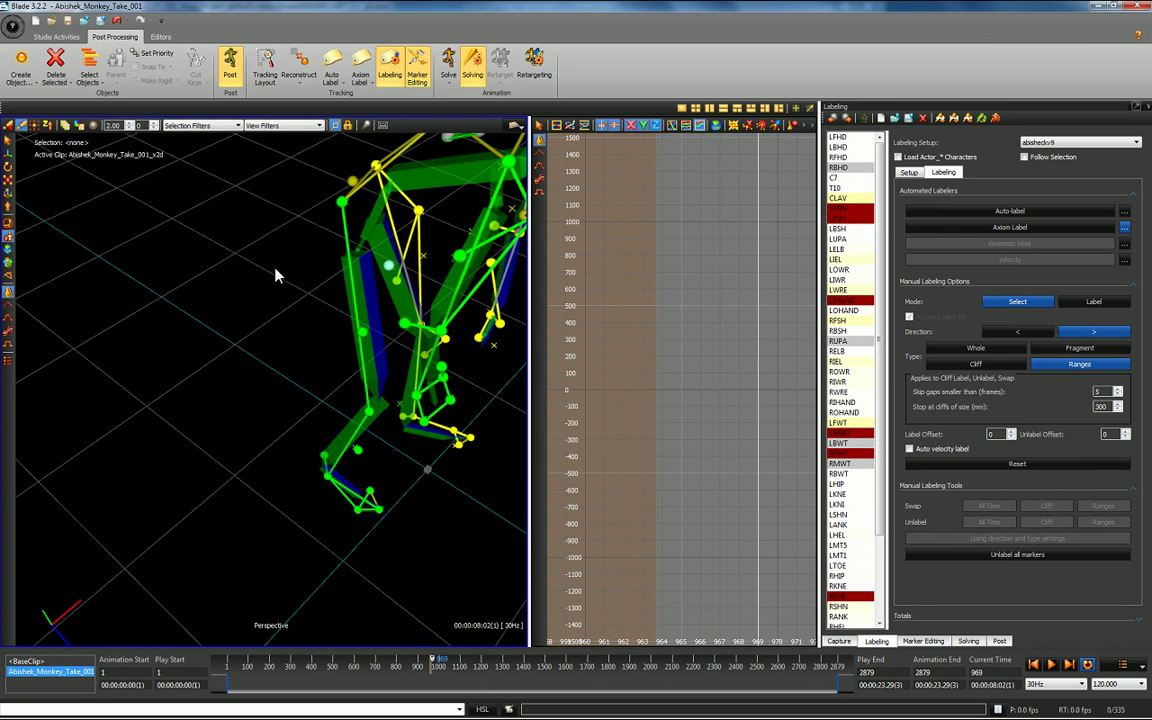
left_click(389, 265)
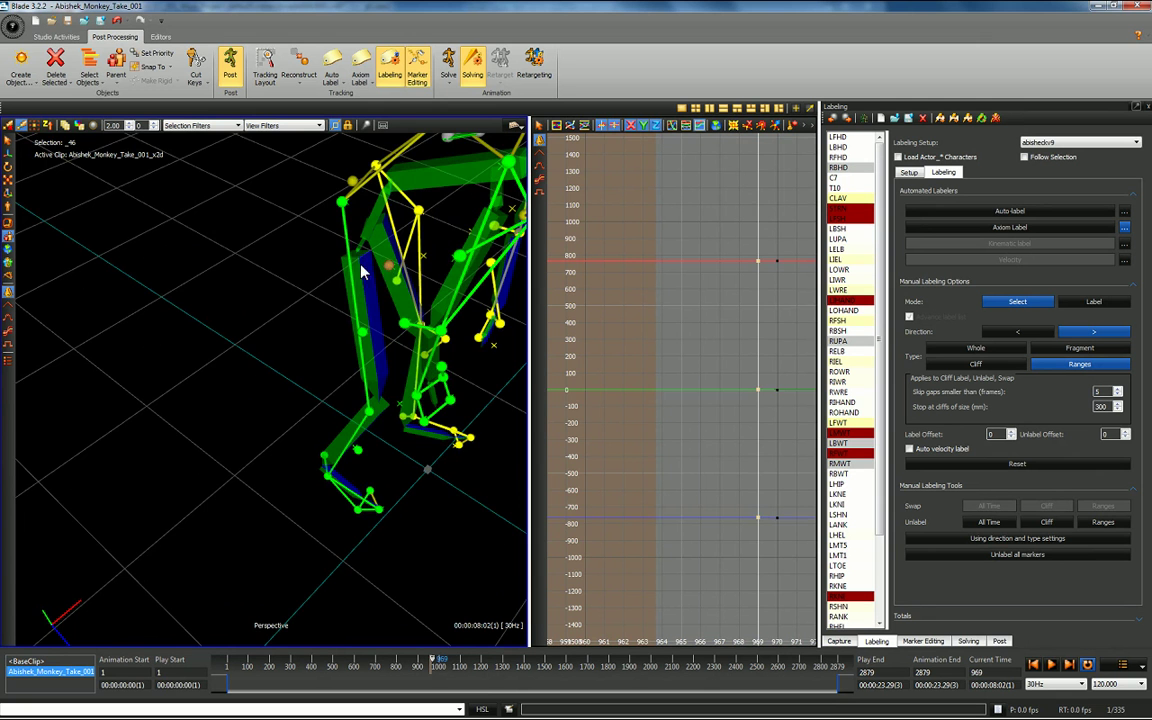
left_click_drag(288, 288, 204, 258, "alt")
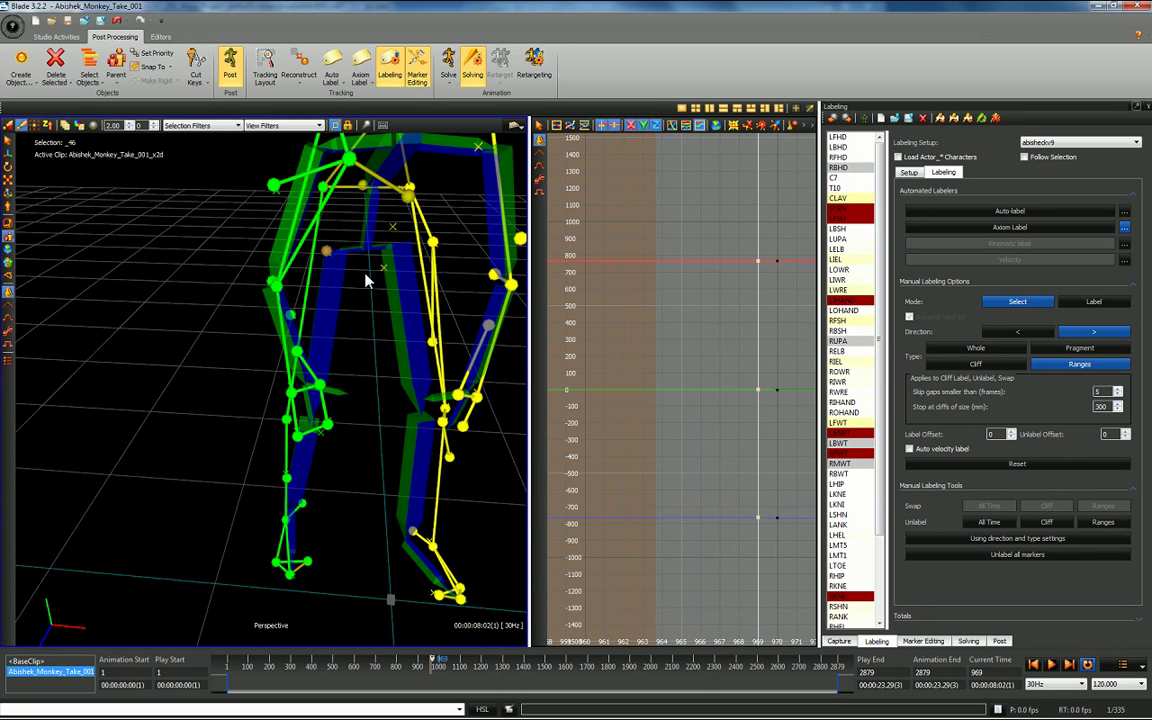
left_click_drag(675, 190, 818, 463)
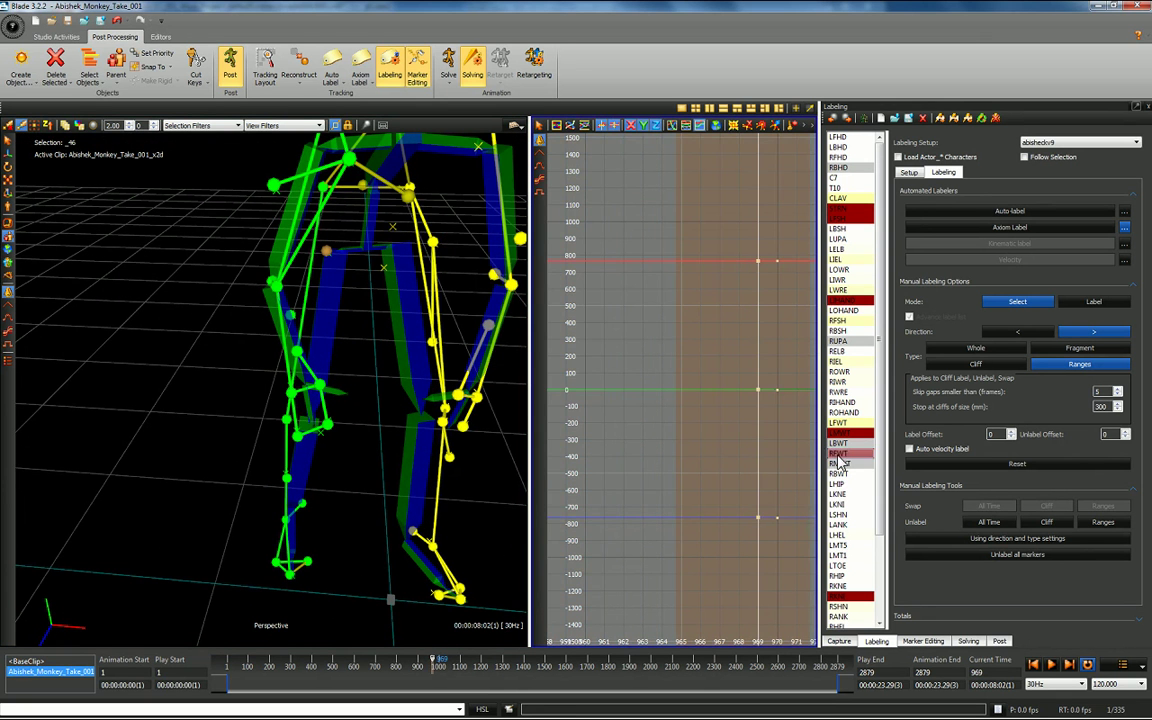
left_click(838, 455)
- Step forward to frames 979 and 980 and compare them, looking for the unlabelled marker near the right shoulder
key("Right")
key("Right")
key("Right")
key("Right")
key("Right")
key("Right")
key("Right")
key("Right")
key("Right")
key("Right")
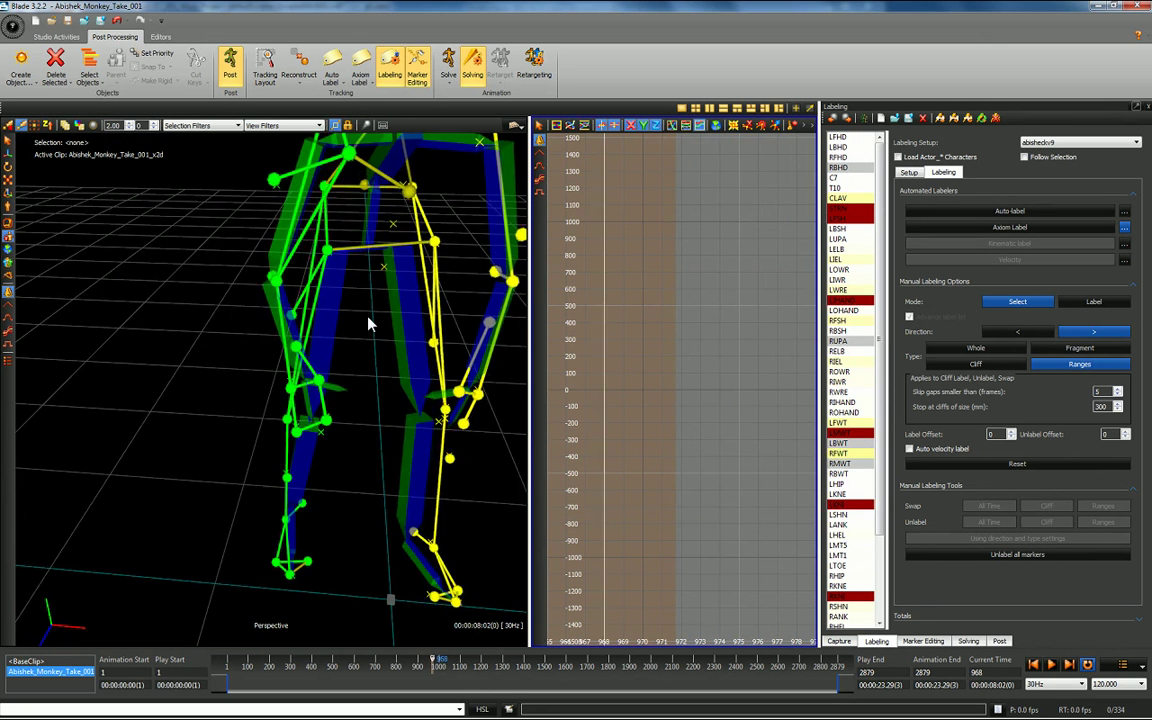
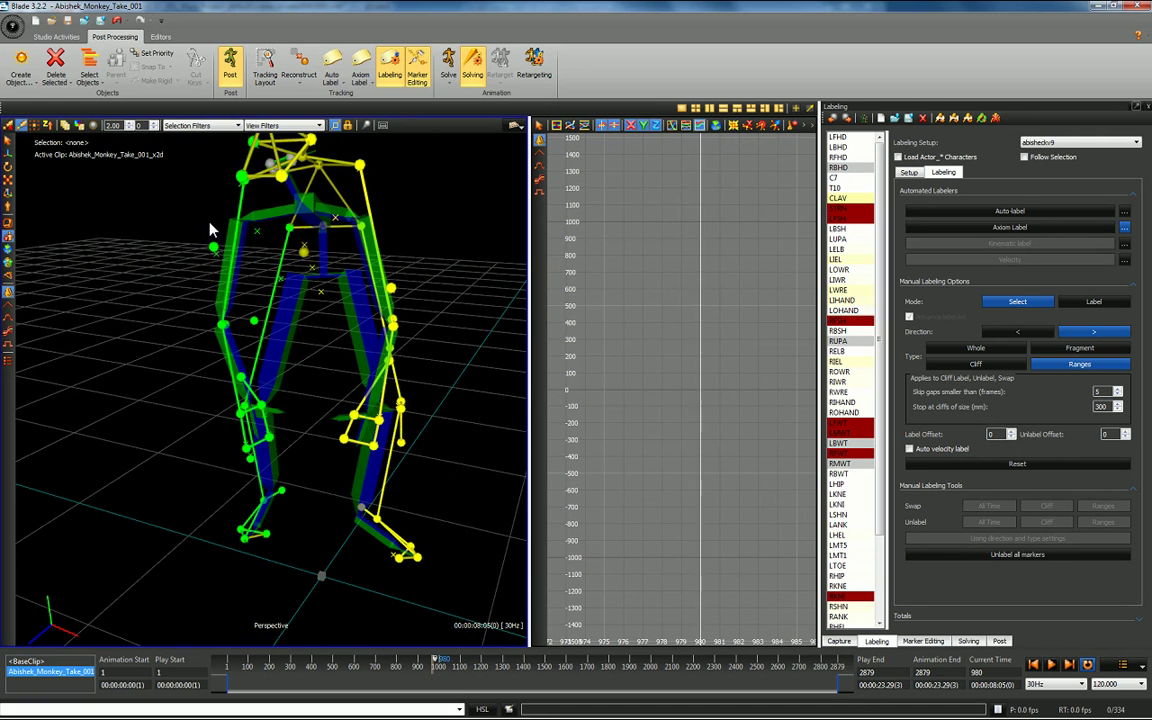
key("Left")
key("Right")
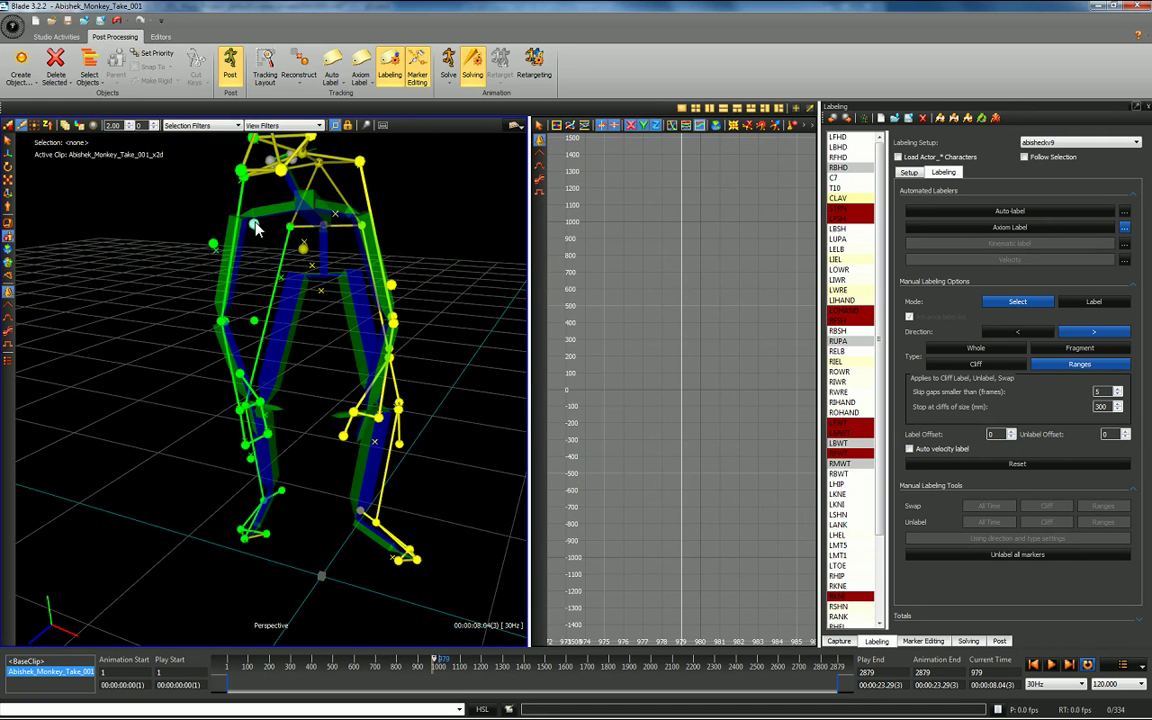
- At frame 979, label the unlabelled marker near the right shoulder as RFSH over a range of about frames 976 to 983
left_click(255, 222)
left_click_drag(275, 252, 387, 240, "alt")
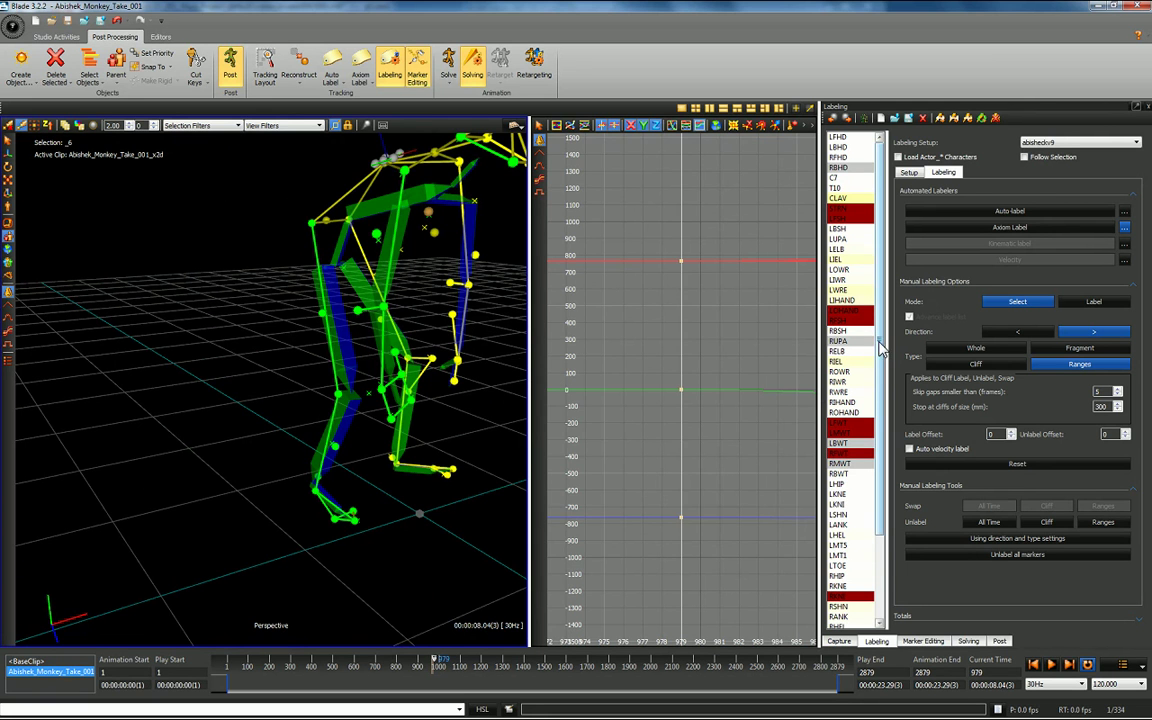
mouse_move(880, 345)
left_mouse_down()
mouse_move(888, 386)
mouse_move(893, 326)
left_mouse_up()
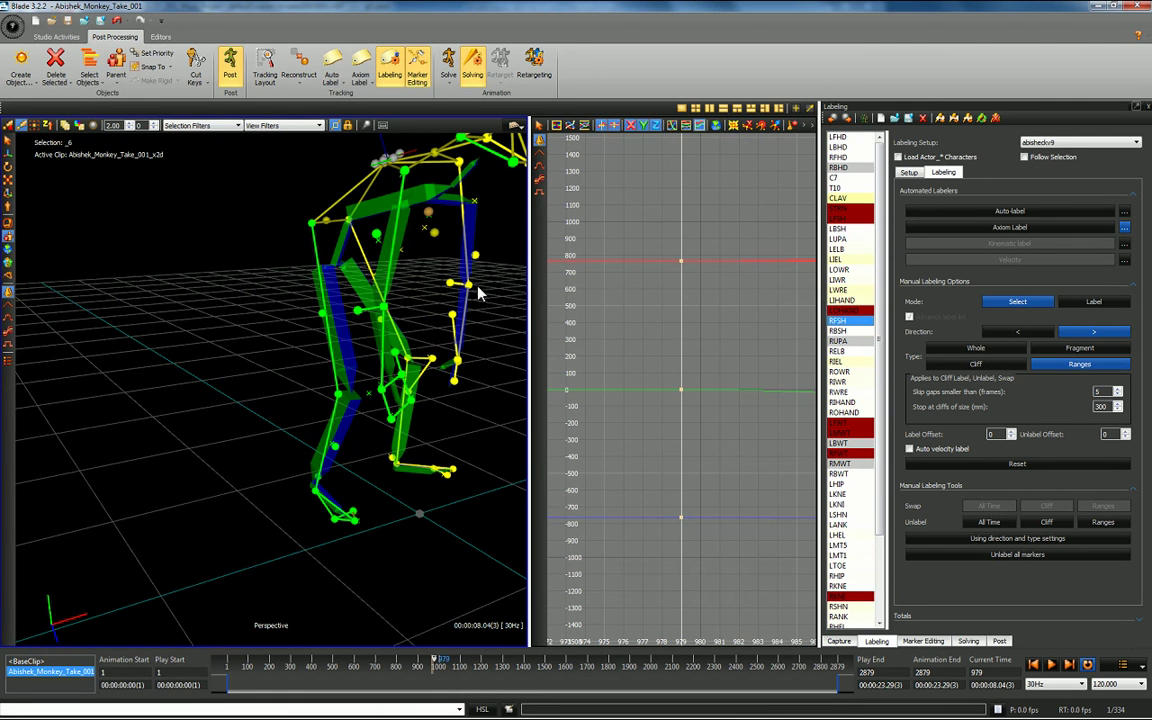
left_click_drag(626, 210, 757, 483)
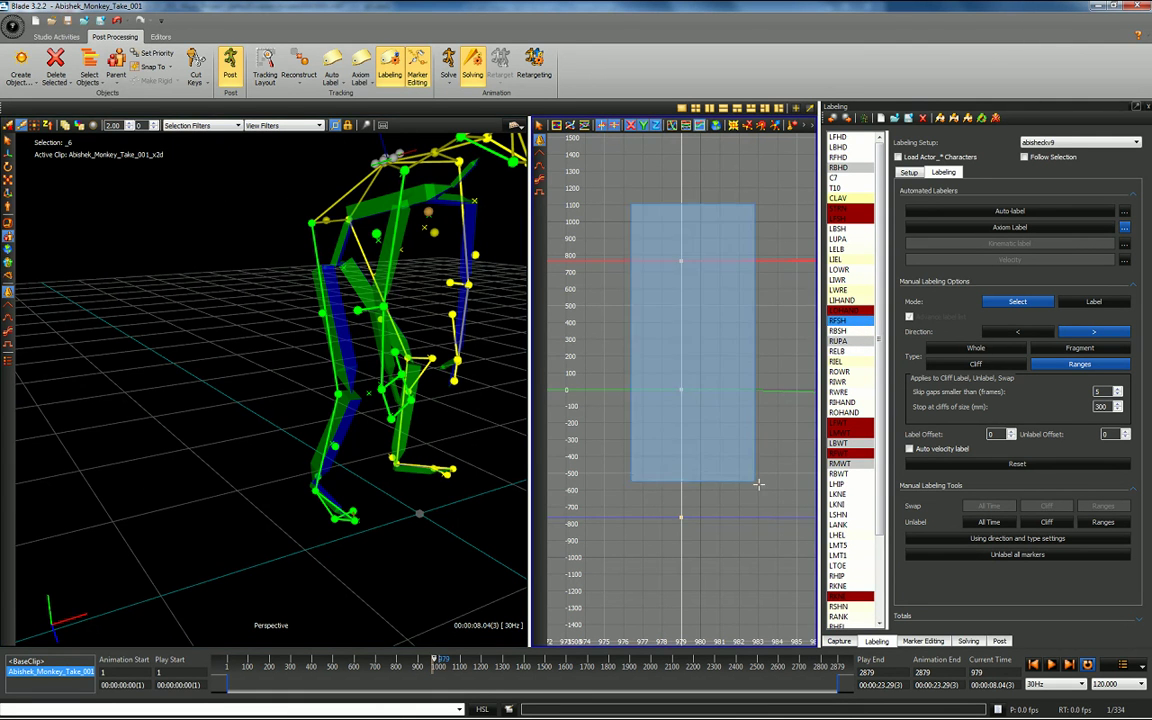
double_click(836, 323)
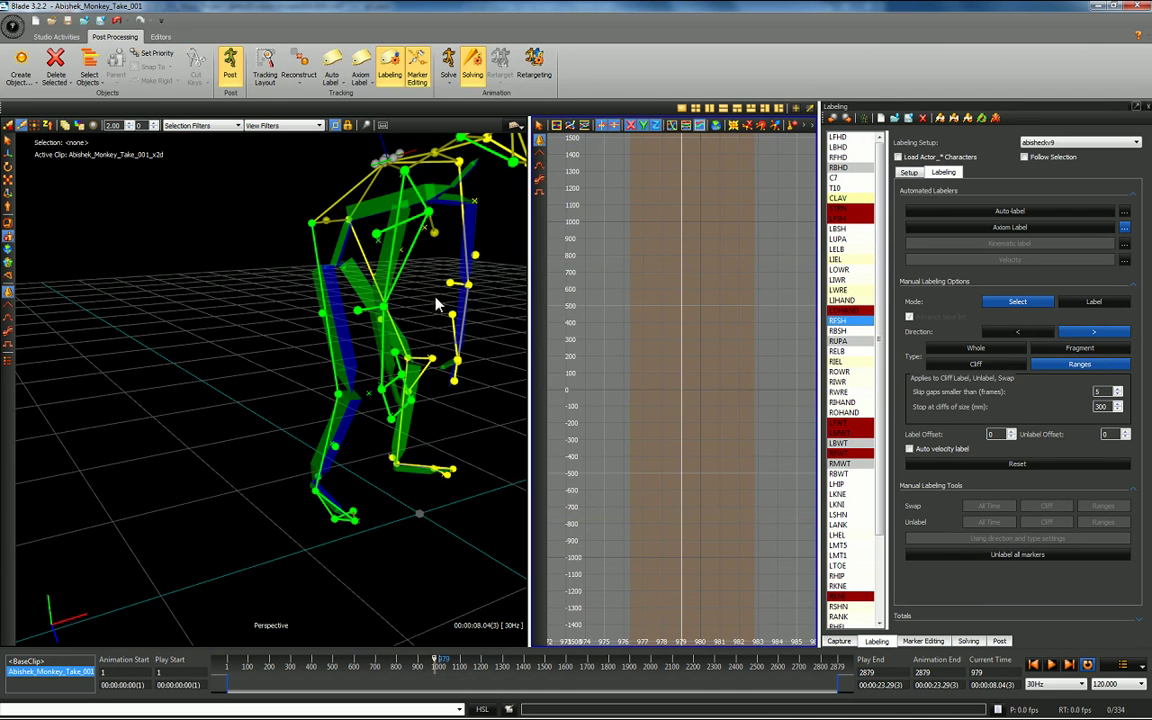
- Step back and forth around frame 979 to check the shoulder labelling, and continue forward to frame 1016 looking for unlabelled markers
left_click_drag(436, 299, 389, 304, "alt")
key("Left")
key("Left")
key("Left")
key("Left")
key("Left")
key("Left")
key("Right")
key("Right")
key("Right")
key("Right")
key("Right")
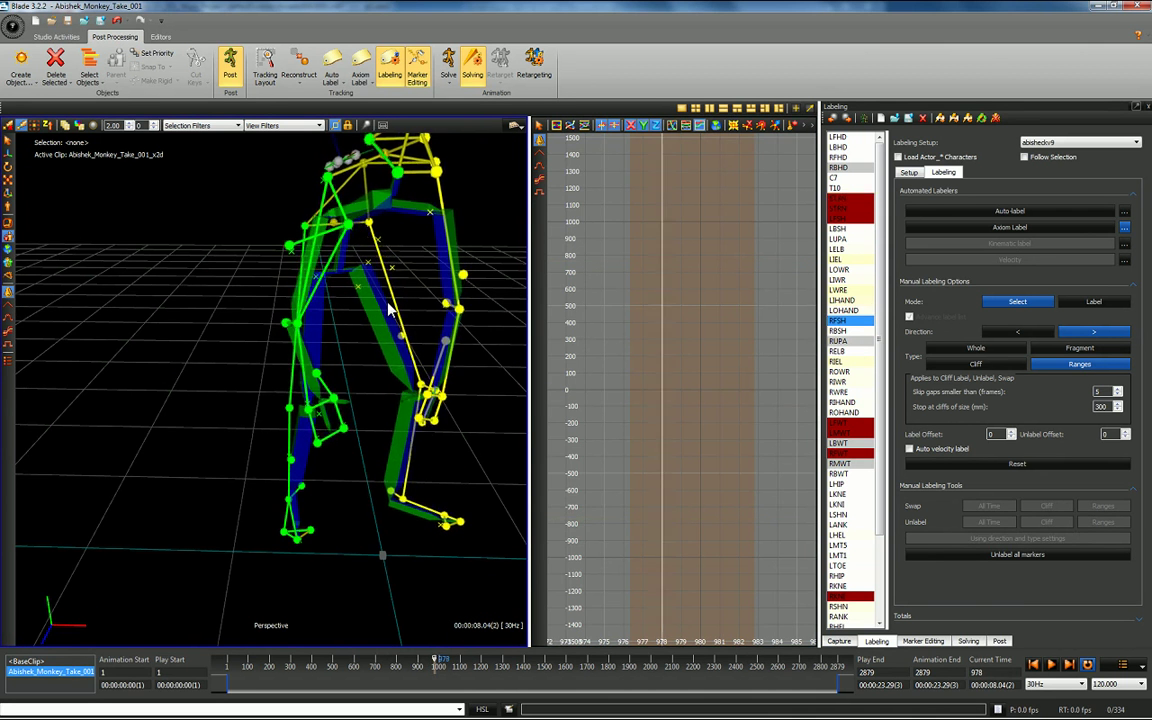
key("Right")
key("Right")
key("Right")
key("Right")
key("Right")
key("Right")
key("Right")
key("Right")
key("Right")
key("Right")
key("Right")
key("Right")
key("Right")
key("Right")
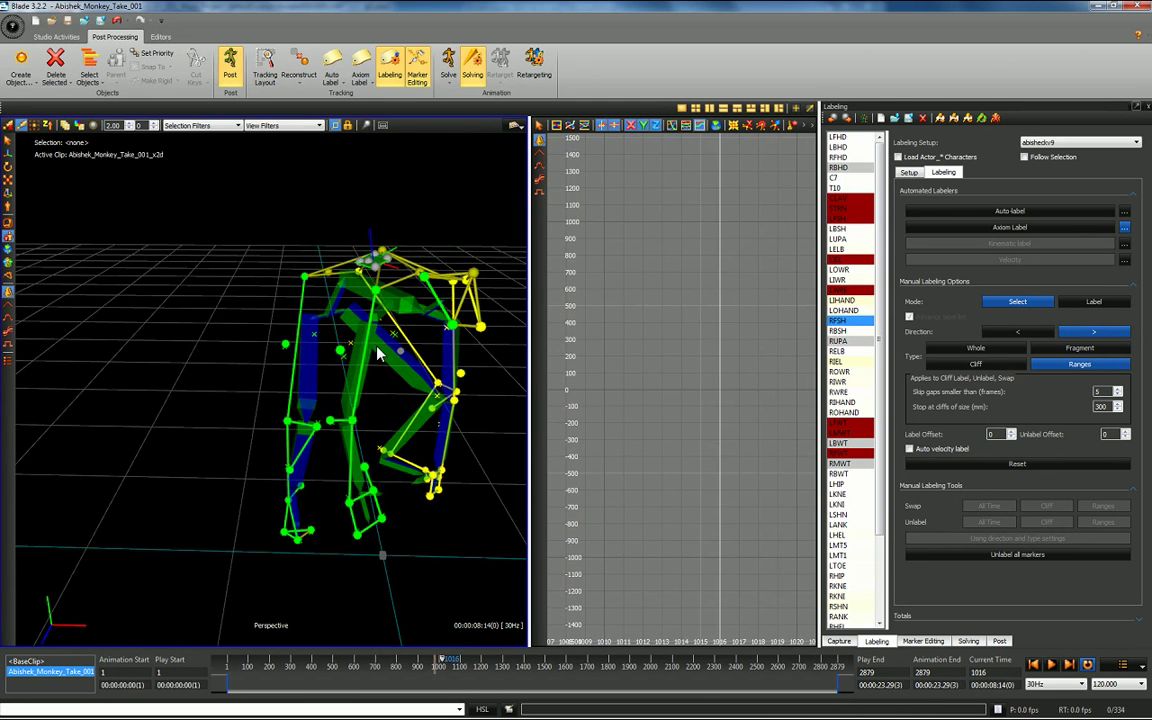
- Compare frame 1013 with frame 1010 and its neighbours around the left hand to identify the unlabelled marker there
key("Left")
key("Left")
key("Left")
key("Right")
left_click_drag(460, 508, 365, 476, "alt")
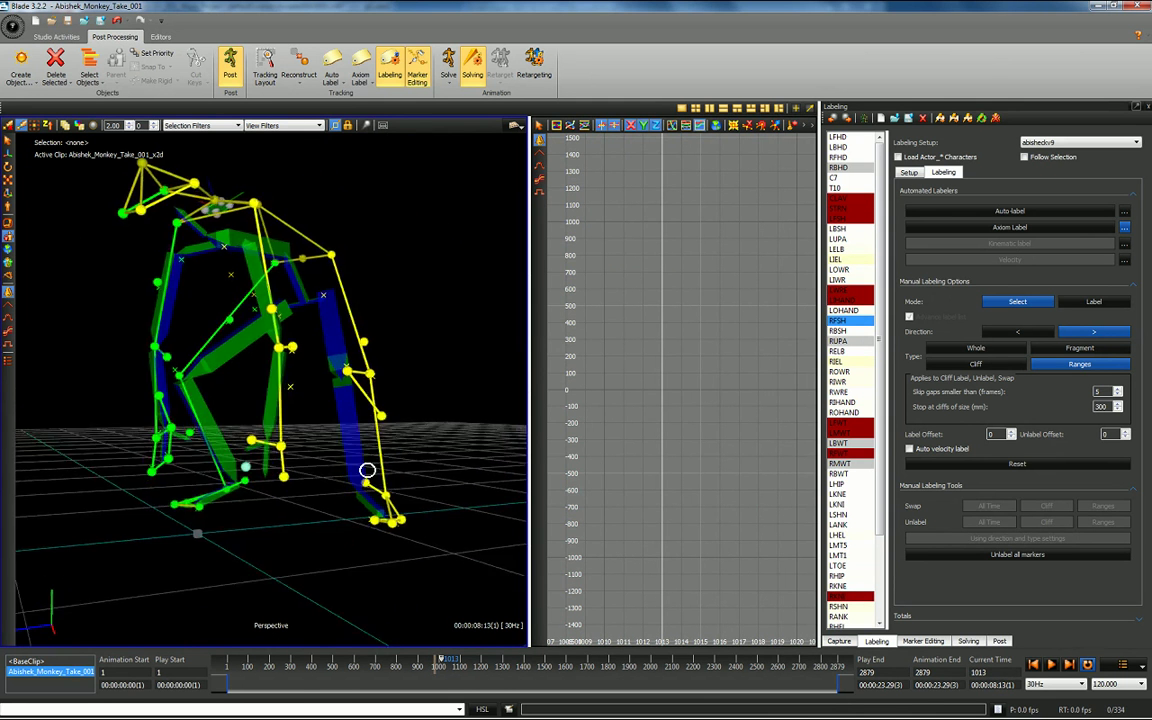
right_click_drag(365, 476, 317, 341, "alt")
middle_click_drag(298, 427, 319, 396, "alt")
right_click_drag(318, 397, 390, 395)
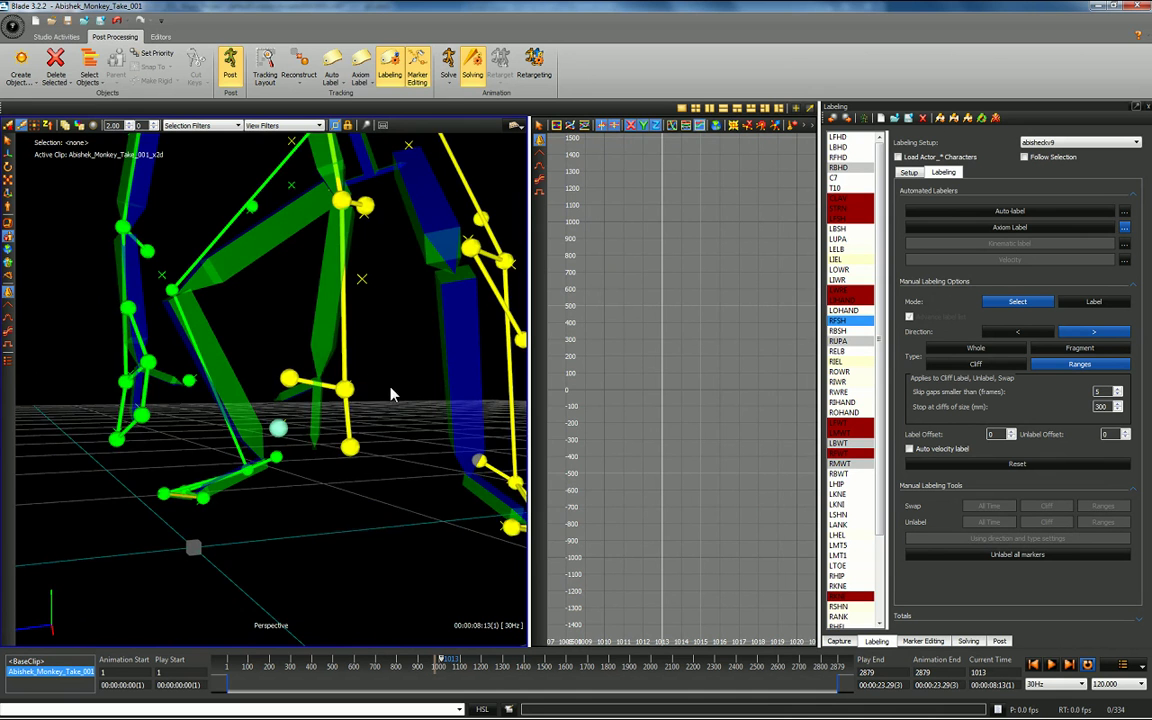
left_click_drag(386, 428, 374, 425)
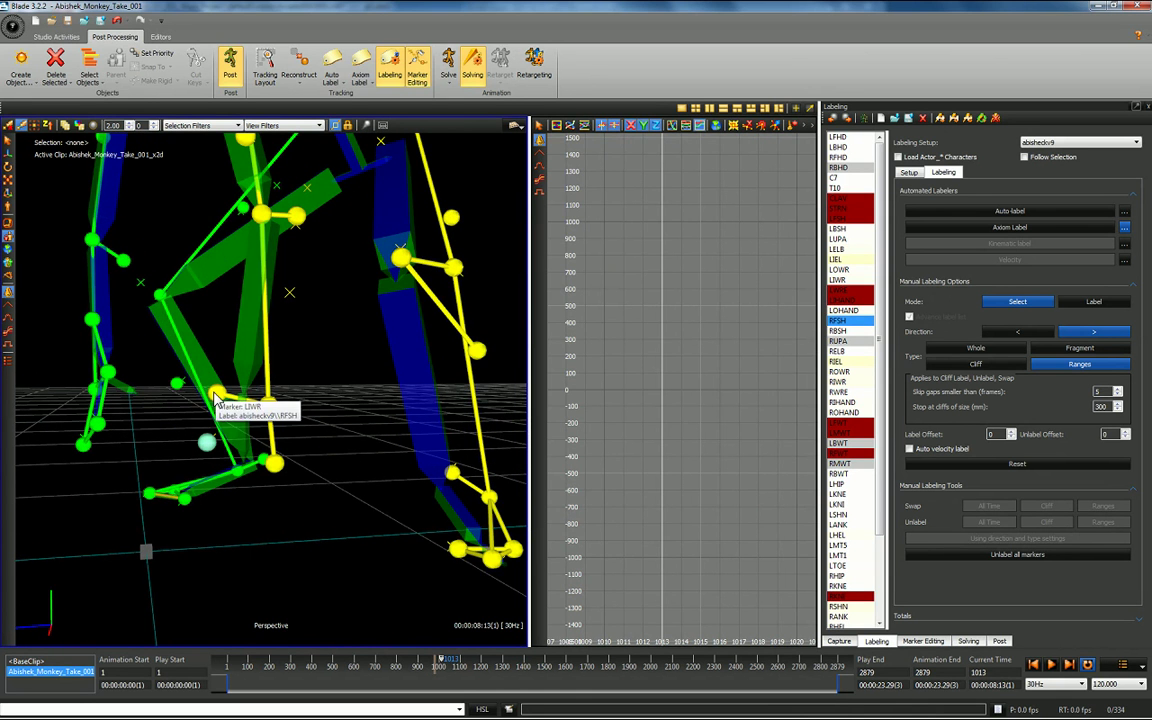
left_click(206, 443)
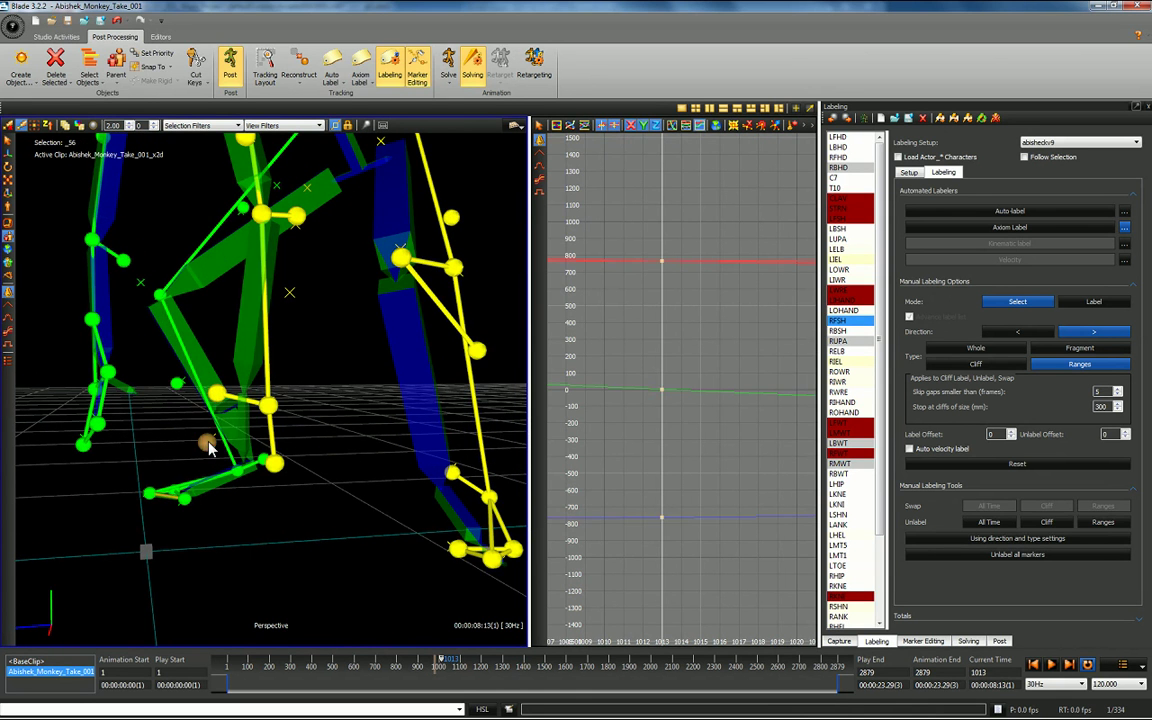
key("Left")
key("Left")
key("Left")
key("Left")
key("Left")
left_click(154, 441)
key("Right")
key("Right")
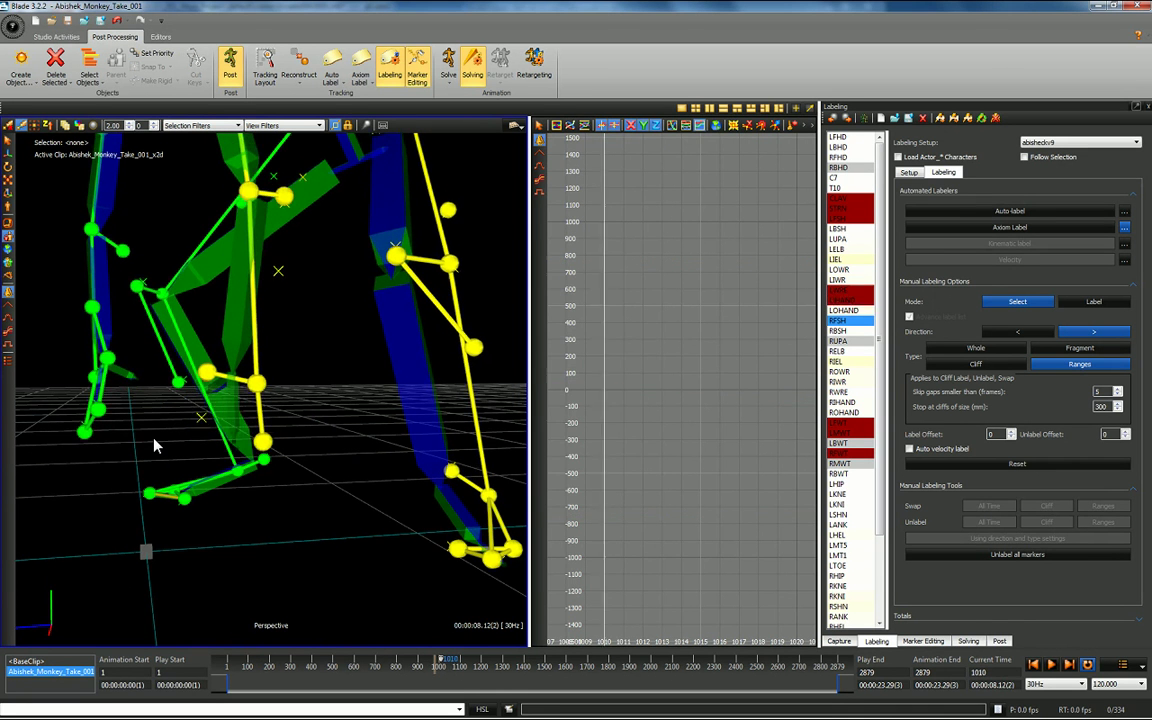
key("Right")
key("Right")
key("Right")
key("Left")
key("Left")
key("Left")
key("Left")
key("Left")
key("Left")
key("Left")
key("Right")
key("Right")
key("Right")
key("Right")
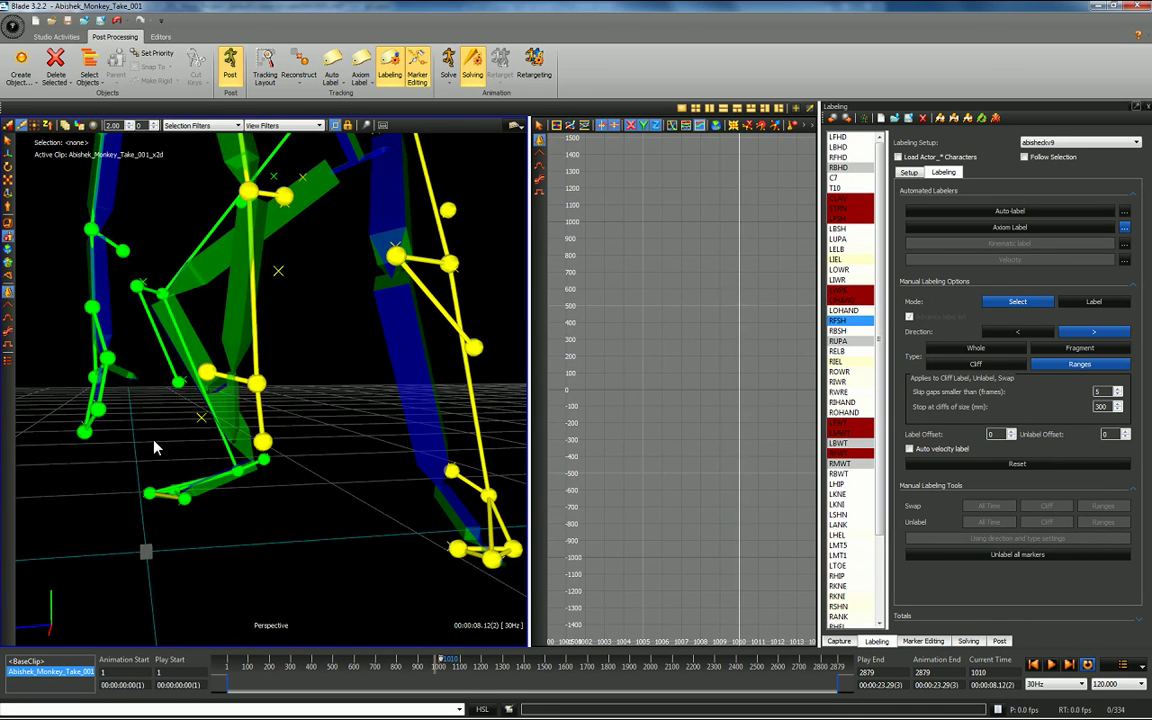
key("Right")
key("Right")
key("Right")
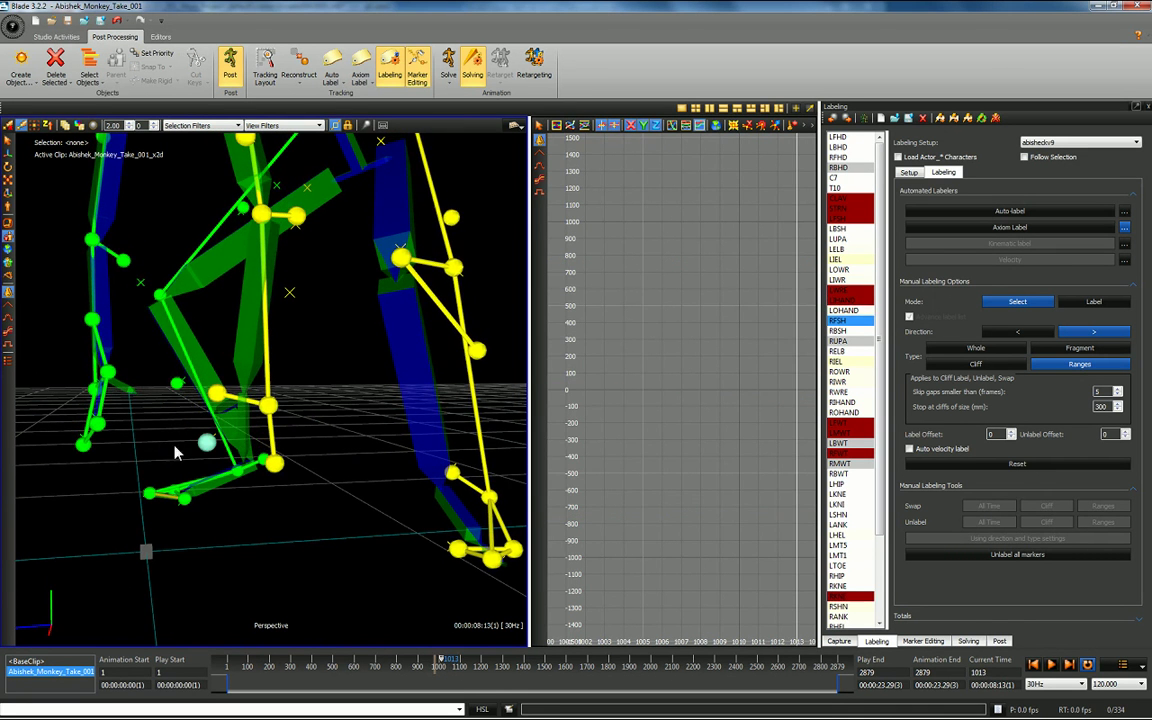
- At frame 1013, label the unlabelled left hand marker as LIHAND over a range of about frames 1008 to 1018
left_click(205, 443)
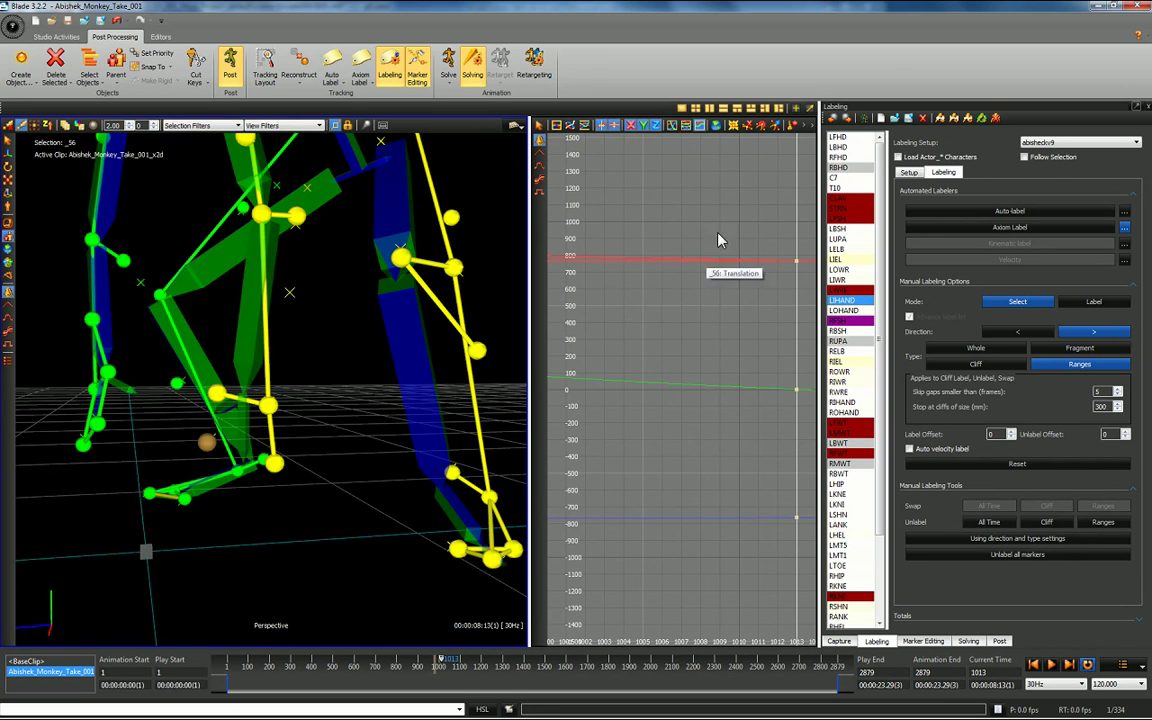
middle_click_drag(779, 303, 712, 307, "alt")
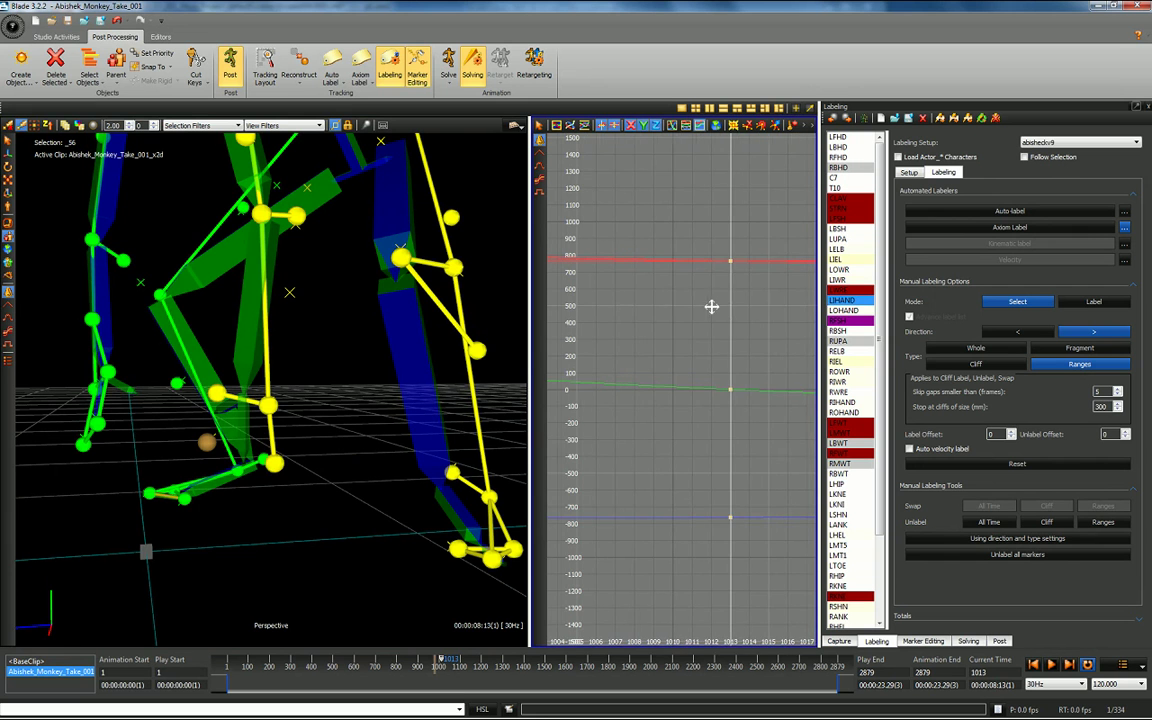
left_click_drag(629, 300, 816, 520)
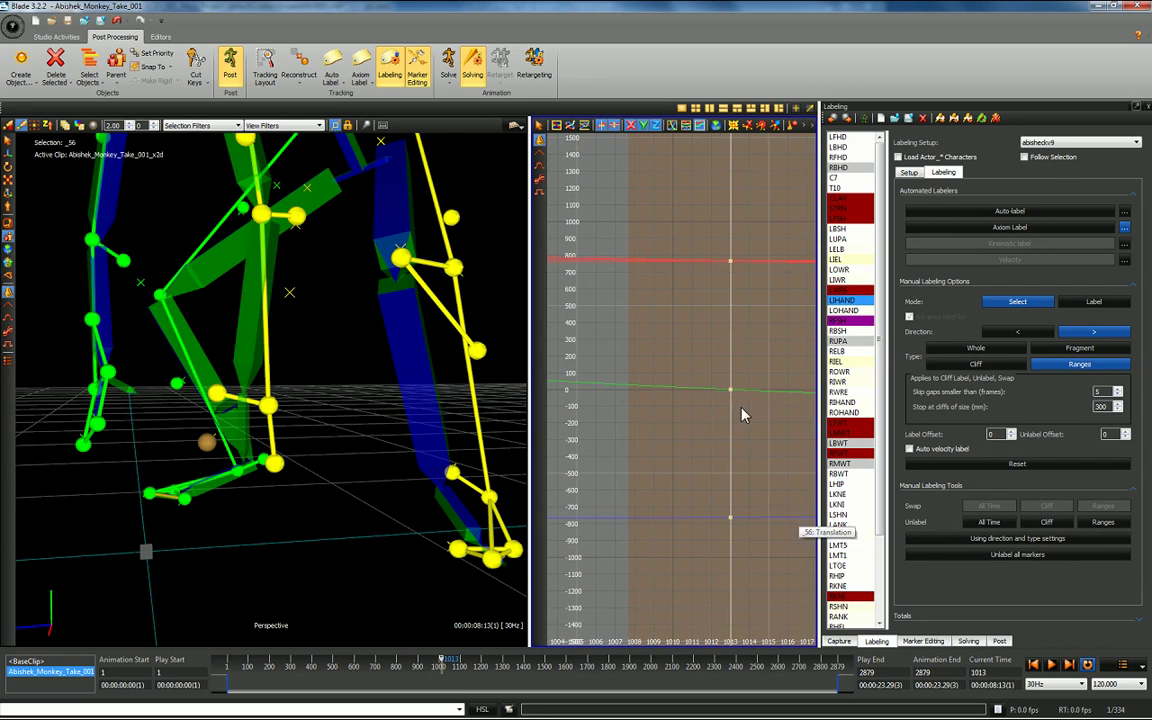
left_click(842, 301)
- Check the left hand labelling up to frame 1018, and review the whole figure through frames 1070 and 1092 for unlabelled markers
key("Right")
key("Right")
key("Right")
key("Right")
key("Right")
key("Right")
key("Right")
key("Right")
key("Right")
key("Right")
key("Right")
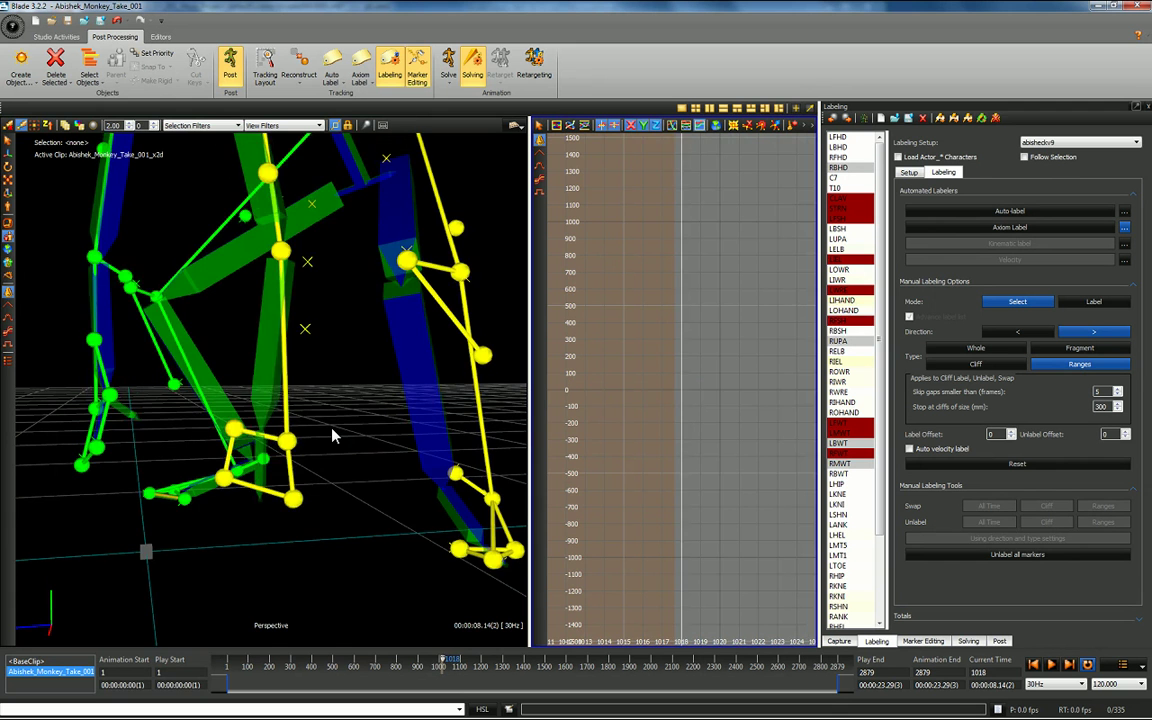
right_click_drag(400, 376, 363, 494, "alt")
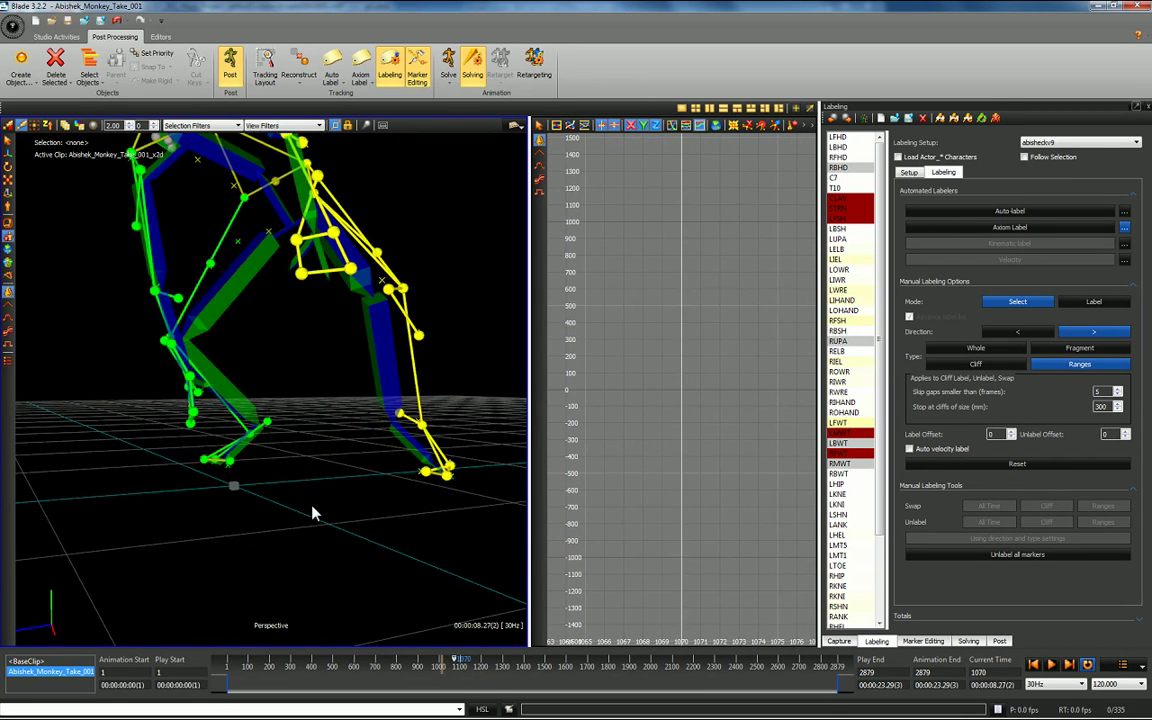
right_click_drag(411, 332, 342, 473, "alt")
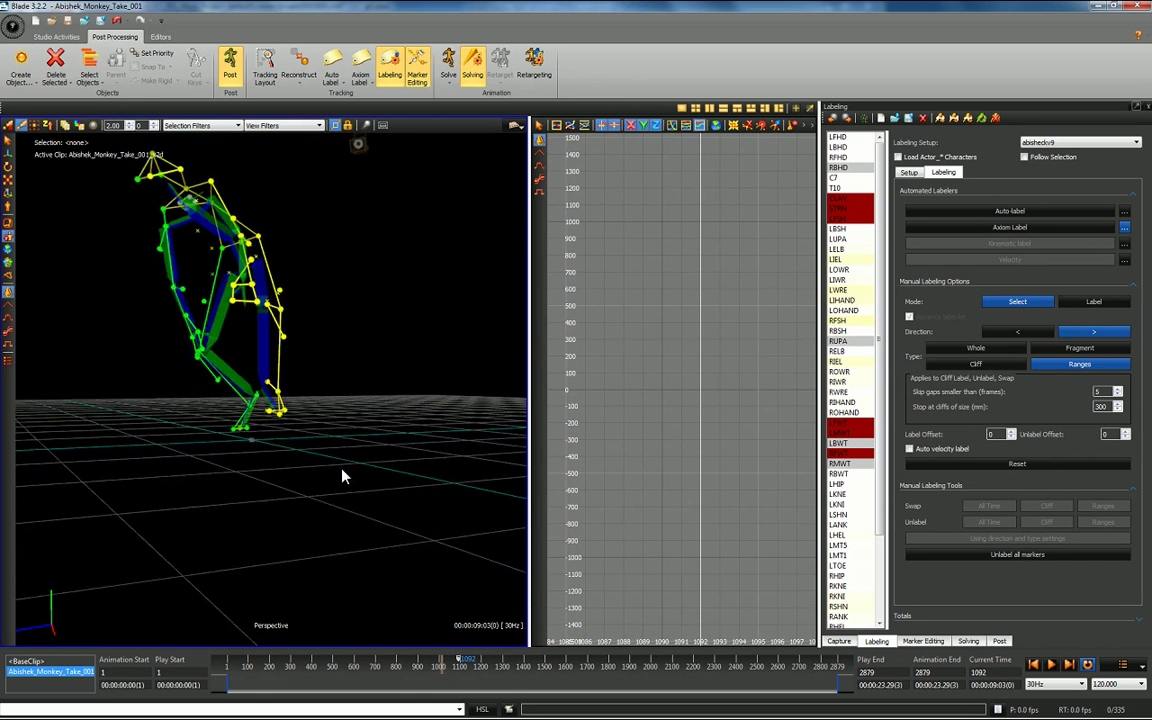
left_click_drag(342, 473, 335, 437, "alt")
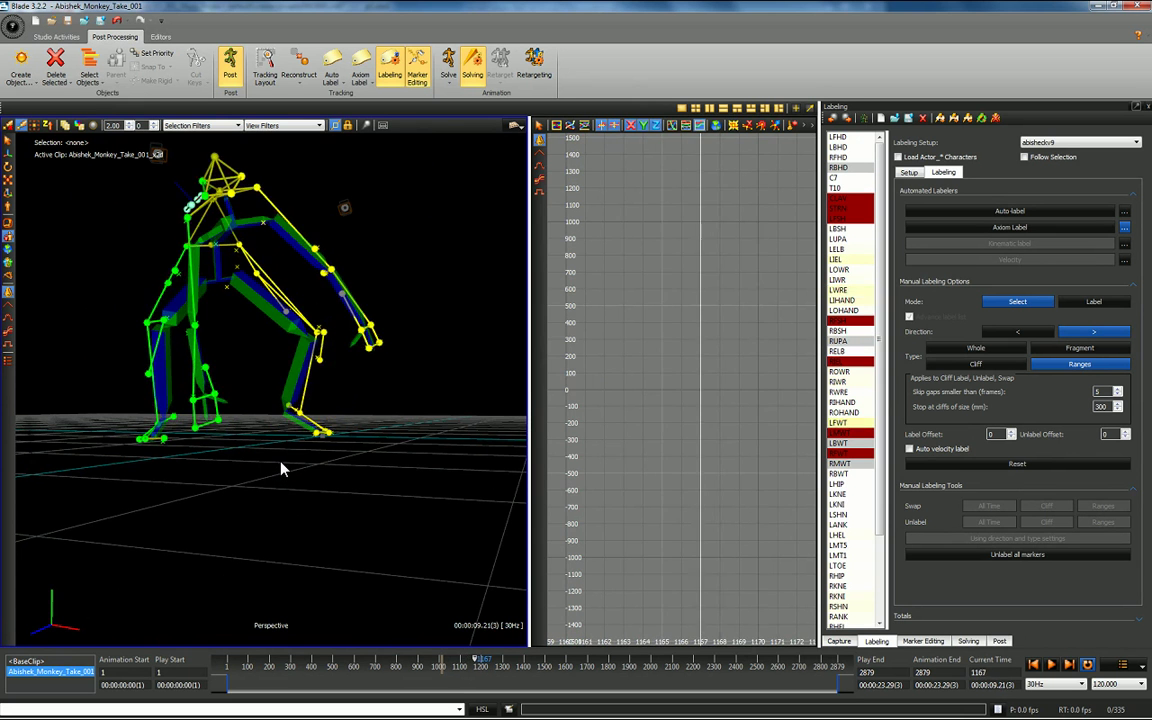
- Examine the figure from frame 1167 to frame 1189, and step back through those frames to recheck the markers up close
key("Right")
key("Right")
key("Right")
key("Right")
key("Right")
key("Right")
key("Right")
key("Right")
key("Right")
key("Right")
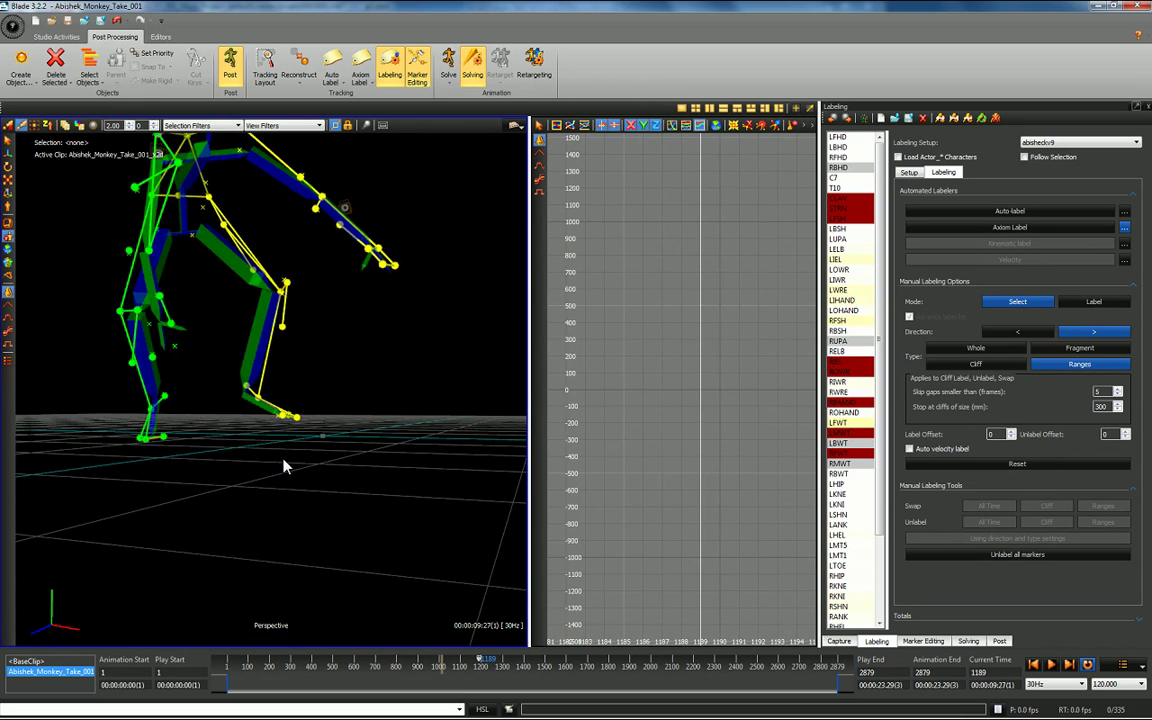
key("Left")
key("Left")
key("Left")
key("Left")
key("Left")
key("Left")
key("Left")
key("Left")
key("Left")
key("Left")
key("Left")
key("Left")
key("Left")
key("Left")
key("Left")
key("Left")
key("Left")
left_click_drag(283, 440, 316, 424, "alt")
middle_click_drag(237, 406, 324, 406, "alt")
right_click_drag(324, 406, 372, 238, "alt")
left_click_drag(372, 238, 401, 396, "alt")
- Step forward through the take to frame 1278, looking for further unlabelled markers
key("Right")
key("Right")
key("Right")
key("Right")
key("Right")
key("Right")
key("Right")
key("Right")
key("Right")
key("Right")
key("Right")
key("Right")
key("Right")
key("Right")
key("Right")
key("Right")
key("Right")
key("Right")
key("Right")
key("Right")
key("Right")
key("Right")
key("Right")
key("Right")
key("Right")
key("Right")
key("Right")
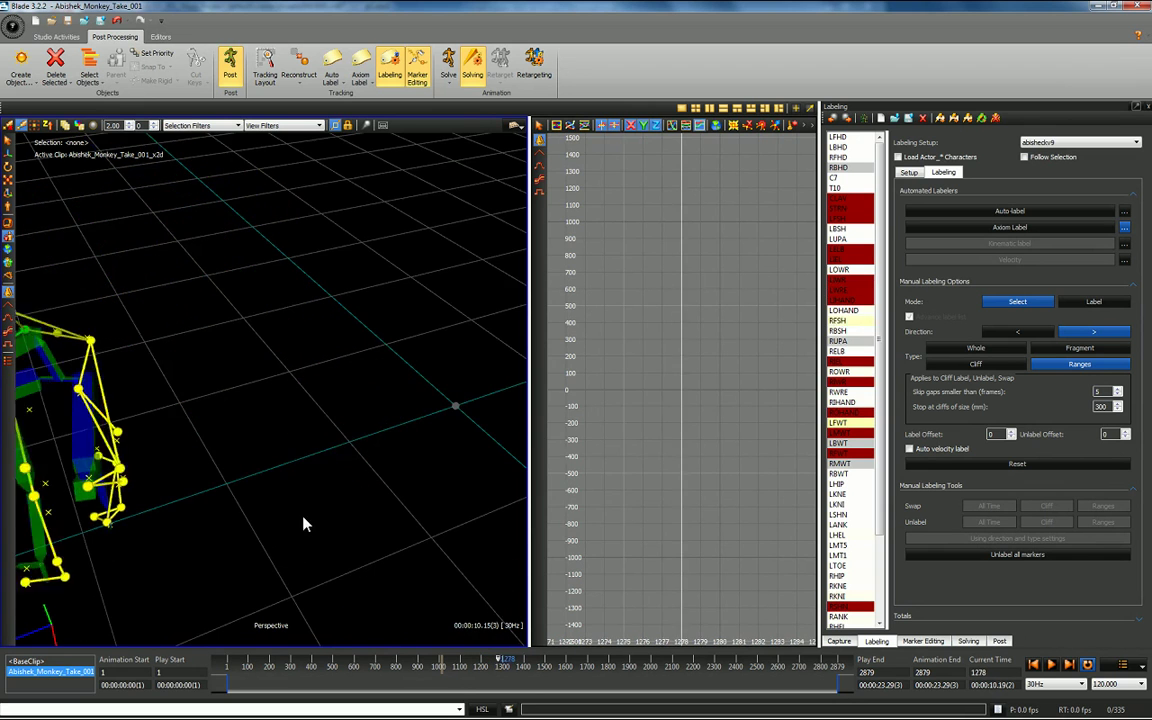
- Examine the whole figure around frame 1290, comparing neighbouring frames for unlabelled markers at the hands
right_click_drag(314, 308, 339, 484, "alt")
left_click_drag(339, 484, 411, 402, "alt")
right_click_drag(411, 402, 404, 357, "alt")
left_click_drag(404, 357, 419, 420, "alt")
key("Right")
key("Right")
key("Left")
key("Left")
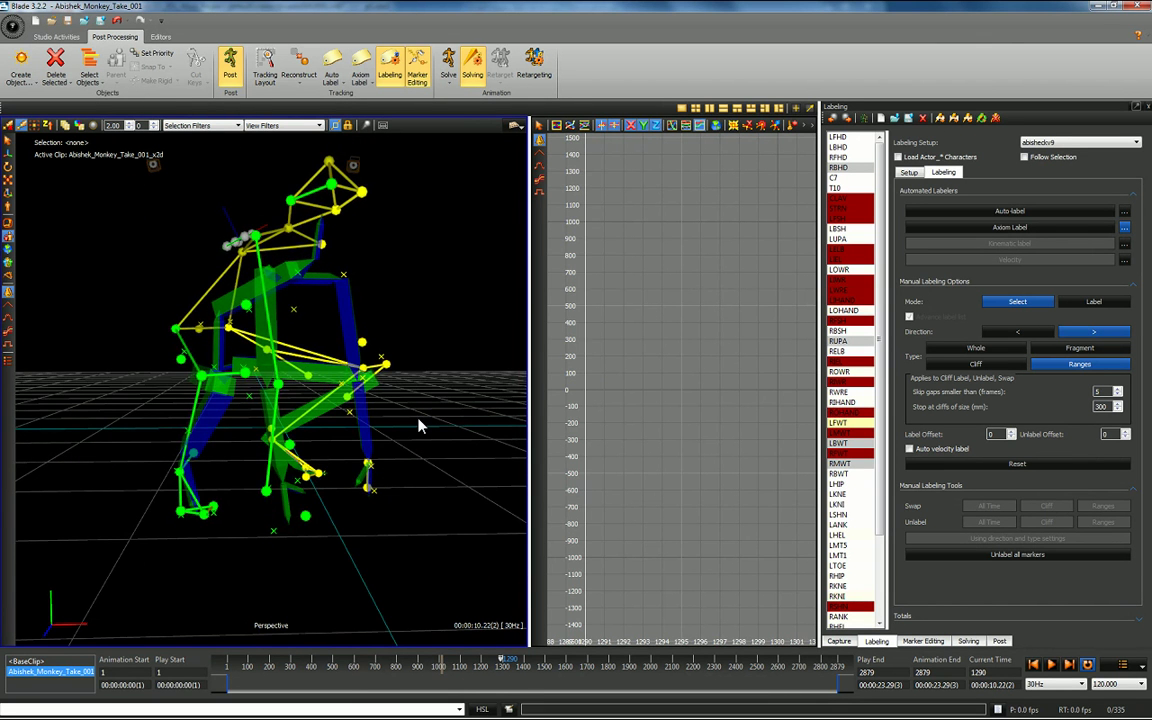
- Reframe the lower figure from another side and step forward from frame 1290 to frame 1310, checking the markers for missing labels
middle_click_drag(420, 427, 311, 362)
right_click_drag(311, 362, 319, 336, "alt")
middle_click_drag(296, 347, 386, 301, "alt")
key("Right")
key("Right")
key("Right")
key("Right")
key("Right")
key("Right")
key("Right")
key("Right")
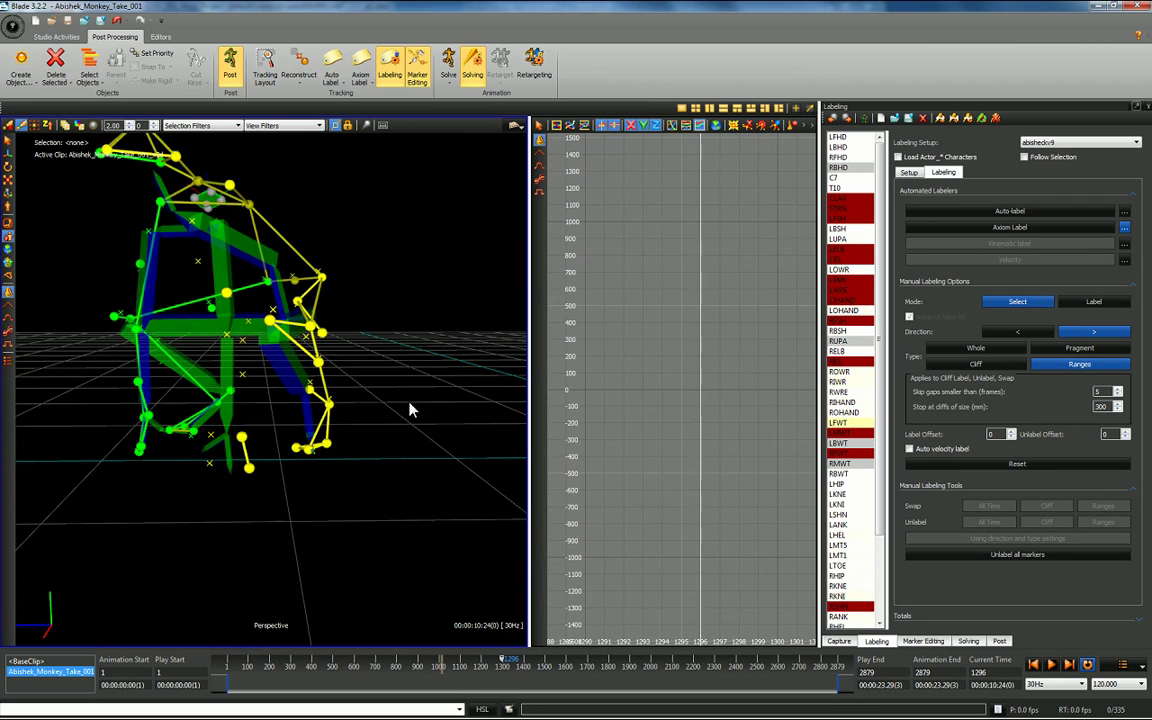
key("Right")
key("Right")
key("Right")
key("Right")
key("Right")
key("Right")
key("Right")
key("Right")
key("Right")
key("Right")
key("Right")
key("Right")
key("Right")
key("Right")
key("Right")
key("Right")
key("Right")
key("Right")
key("Right")
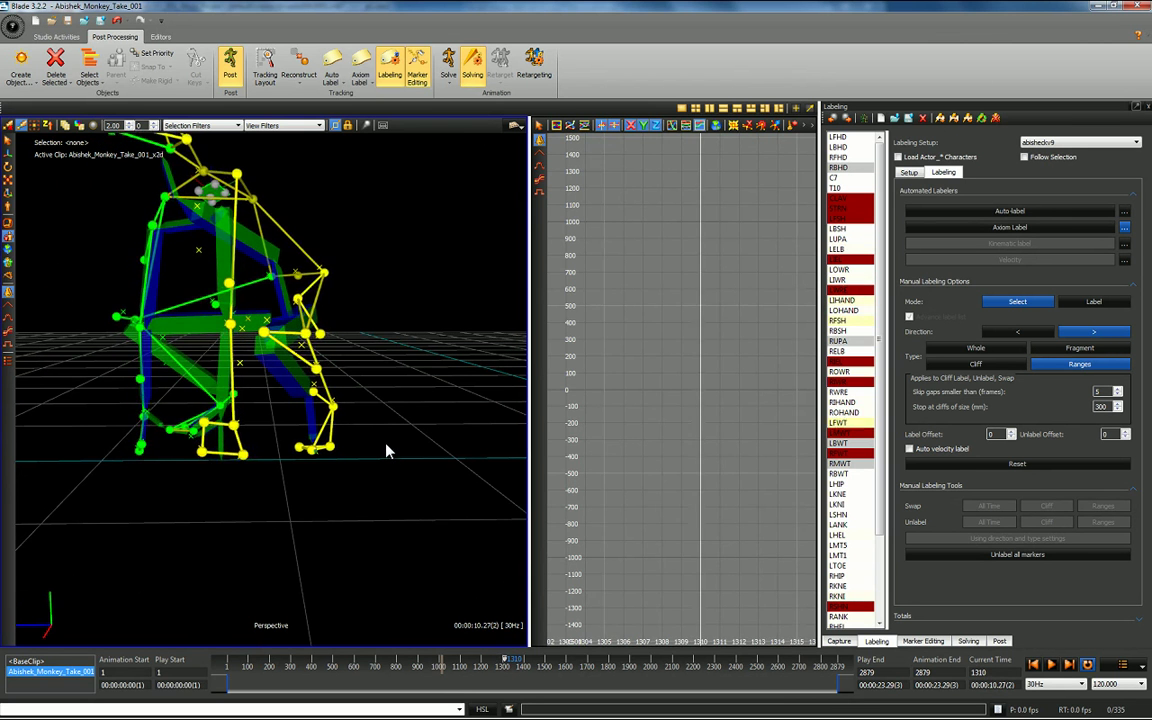
- Play the take on to frame 1625 and examine the whole figure there for unlabelled markers
key("space")
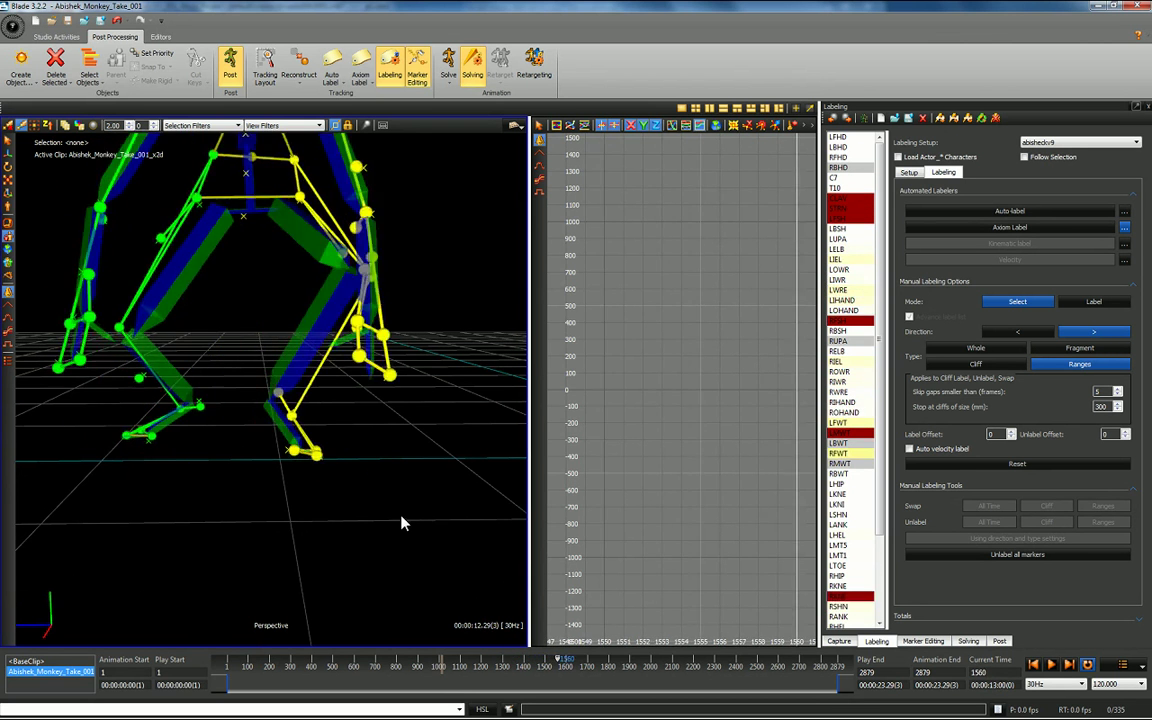
key("space")
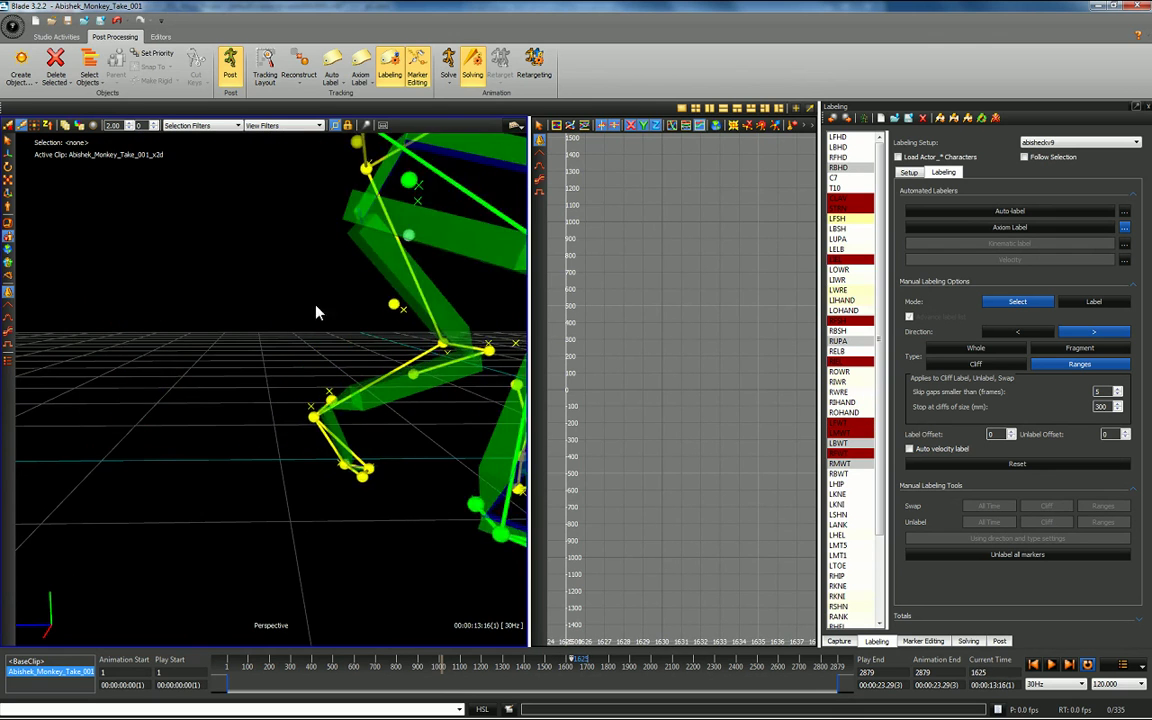
right_click_drag(317, 311, 331, 480, "alt")
left_click_drag(334, 448, 283, 466, "alt")
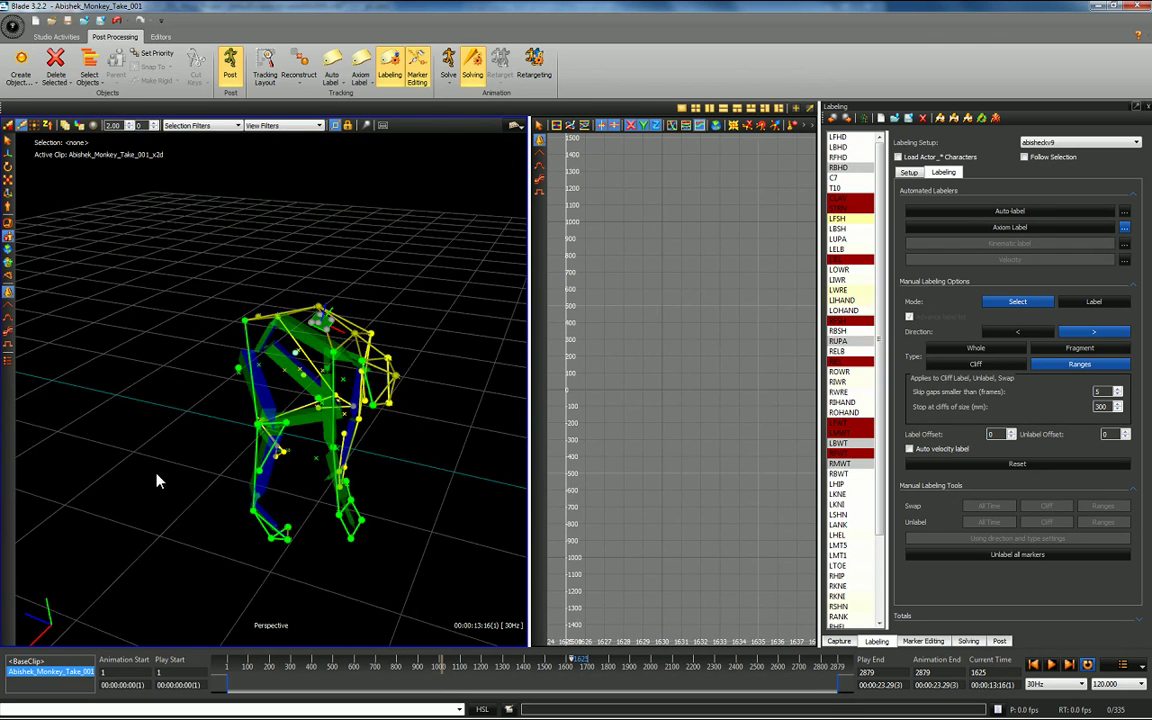
- Play on to frame 1723, centre the view on the whole figure, and check the markers through frame 1744
key("space")
key("space")
right_click_drag(286, 350, 327, 498, "alt")
left_click_drag(396, 467, 338, 458, "alt")
left_click_drag(202, 300, 335, 478)
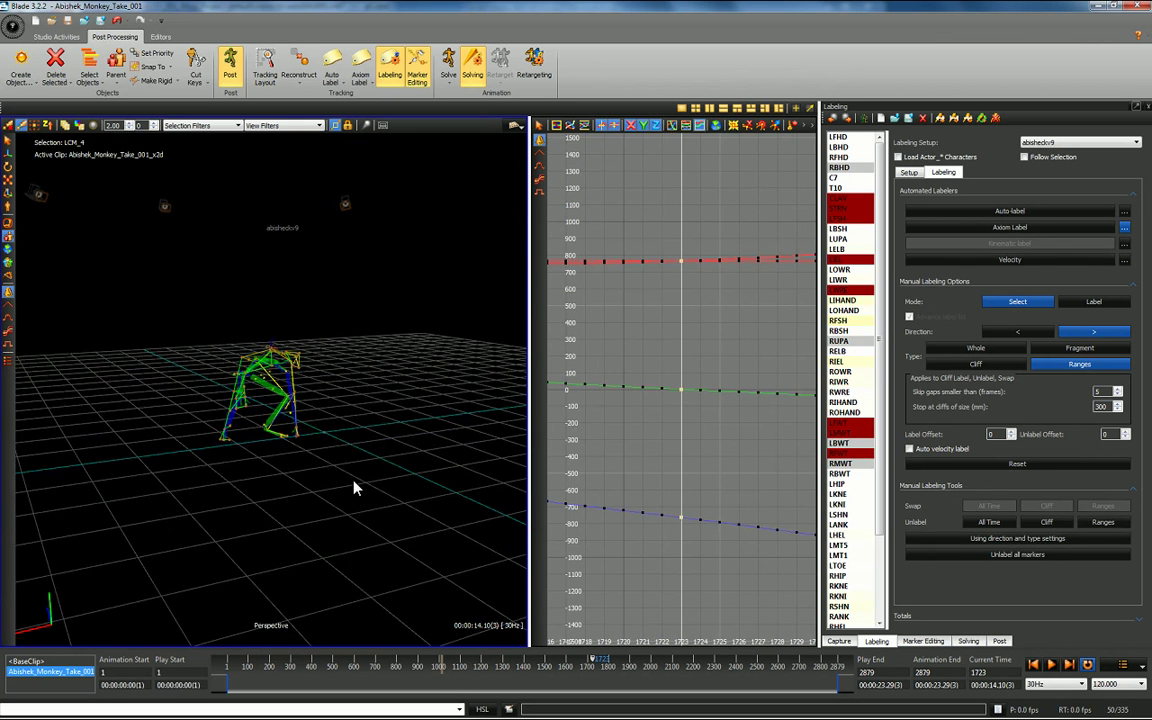
key("f")
left_click(431, 367)
left_click_drag(447, 430, 397, 435, "alt")
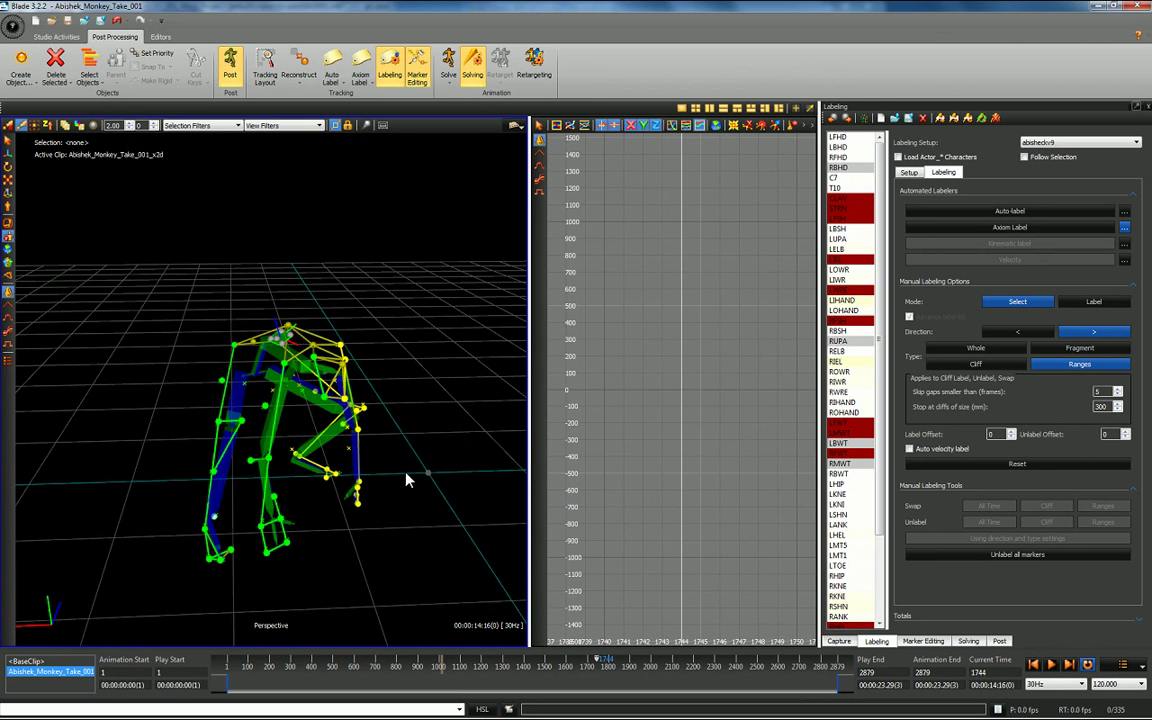
- Go back to frame 1743 and label the loose marker at the right foot as RHEL over about frames 1741 to 1746
left_click_drag(207, 488, 408, 480, "alt")
right_click_drag(408, 480, 426, 367, "alt")
middle_click_drag(427, 365, 370, 305, "alt")
key("Left")
key("Left")
key("Left")
key("Left")
key("Left")
key("Left")
key("Left")
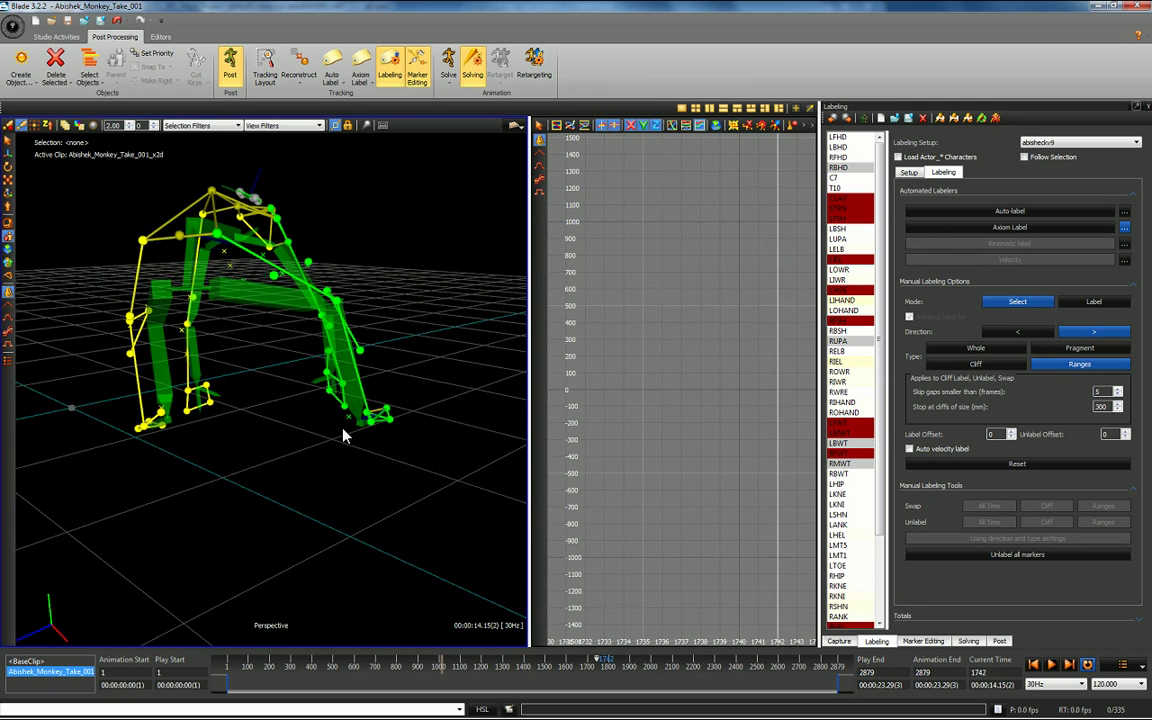
left_click(349, 421)
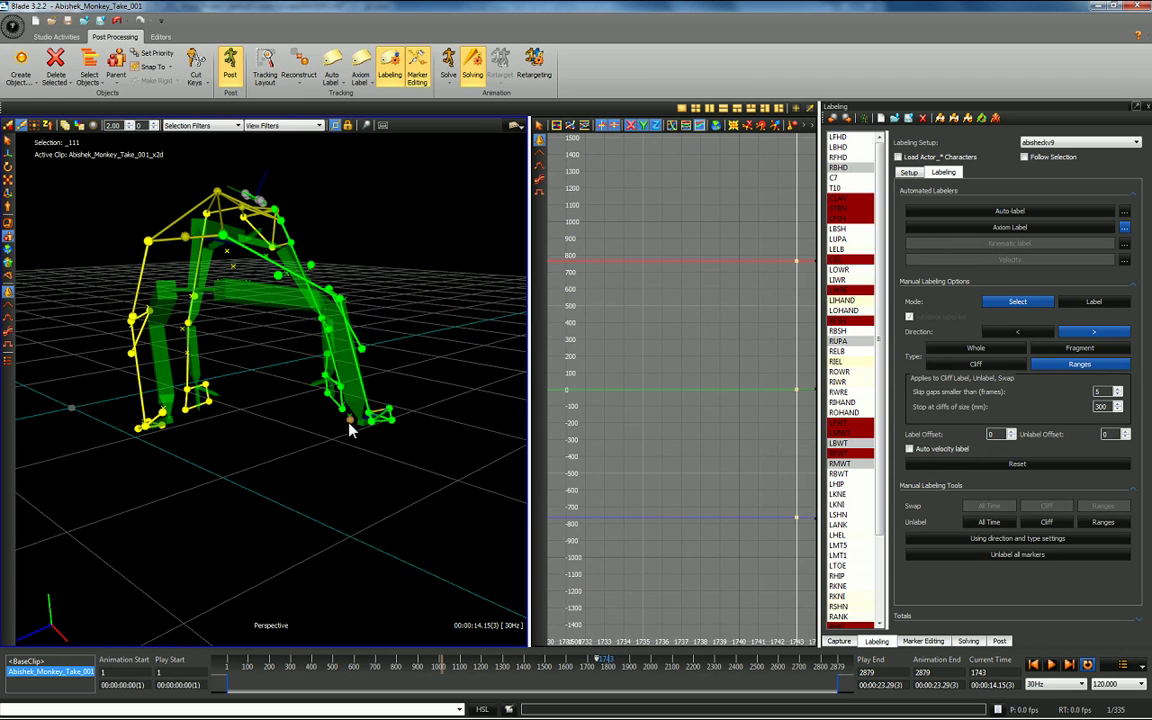
middle_click_drag(757, 330, 671, 350, "alt")
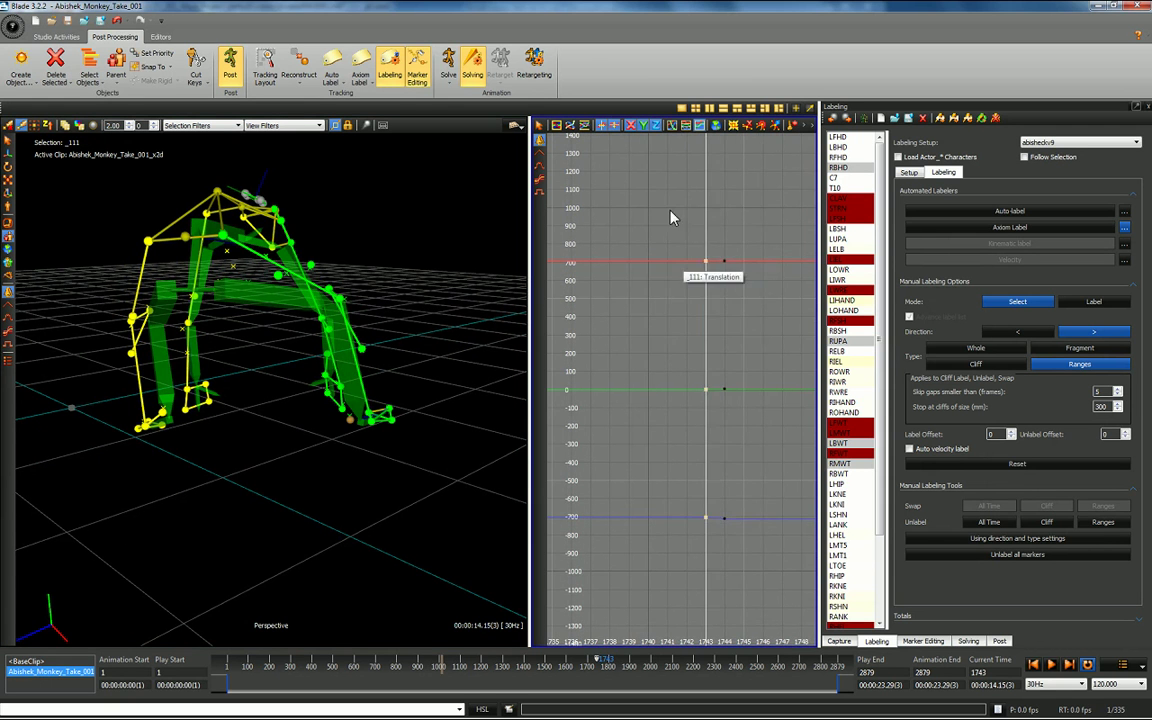
left_click_drag(664, 214, 760, 612)
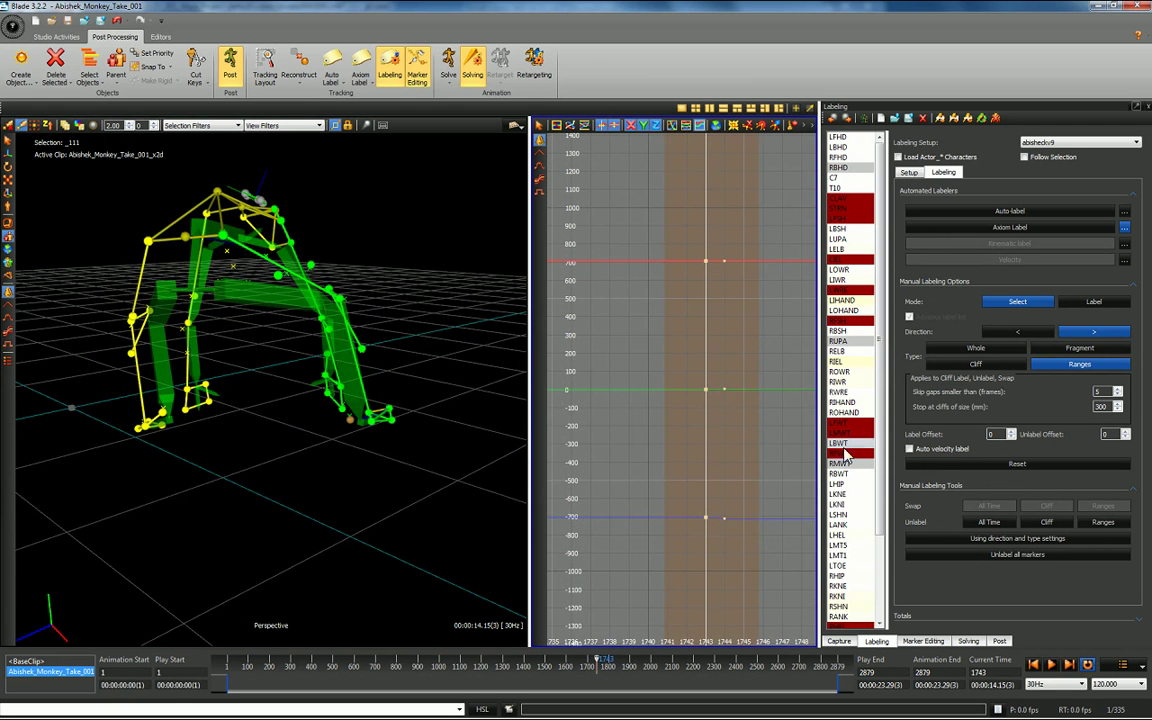
left_click_drag(882, 502, 885, 567)
left_click(834, 548)
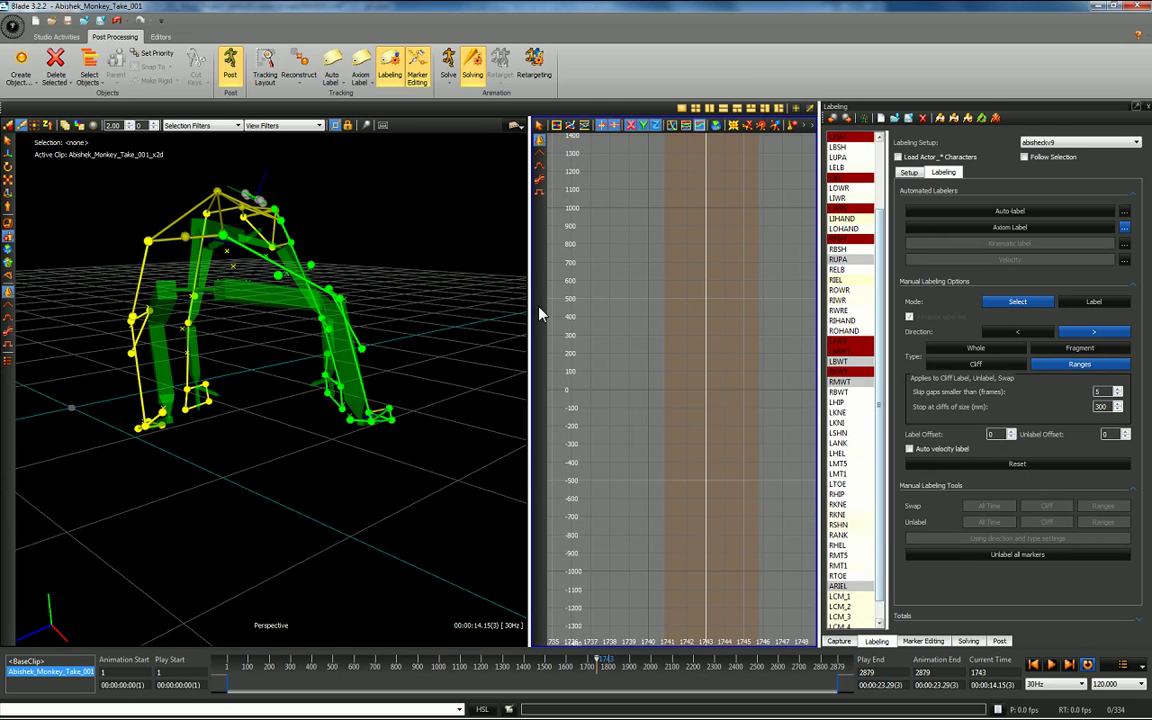
- Review the figure from several sides through frames 1771, 1886, 1946 and 2203, looking for unlabelled markers
mouse_move(458, 309)
left_mouse_down("alt")
mouse_move(231, 301)
mouse_move(217, 318)
mouse_move(192, 254)
left_mouse_up("alt")
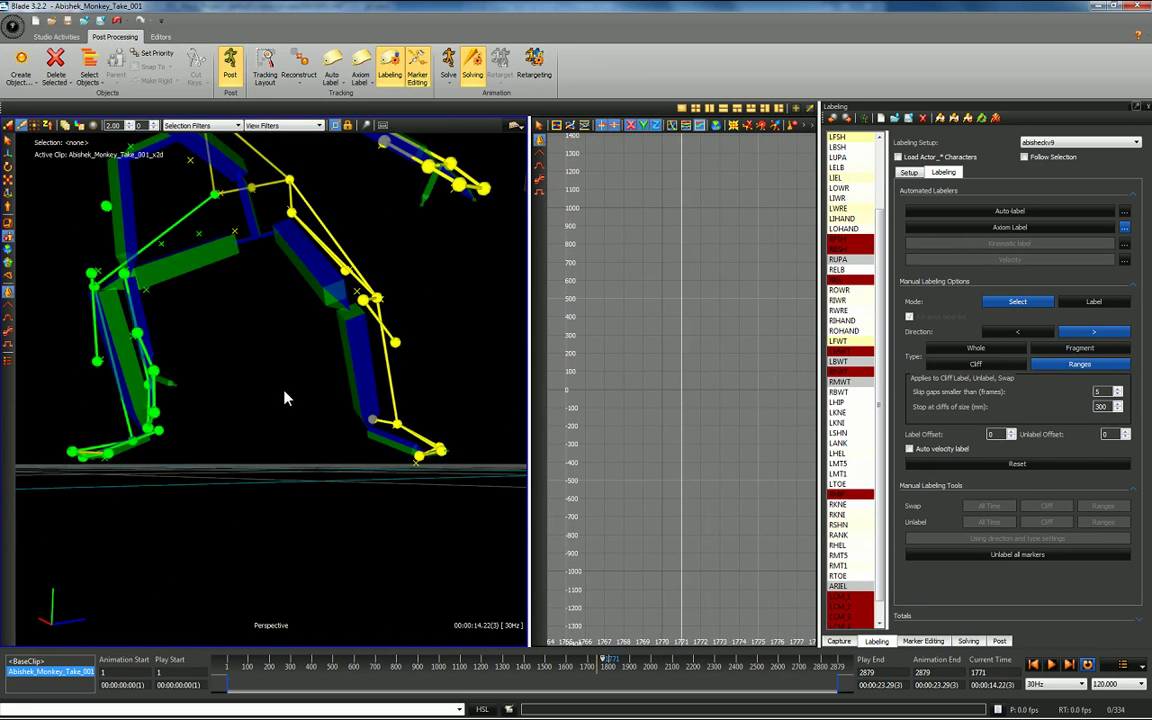
left_click_drag(381, 270, 249, 350, "alt")
middle_click_drag(249, 350, 342, 321, "alt")
right_click_drag(342, 321, 399, 172, "alt")
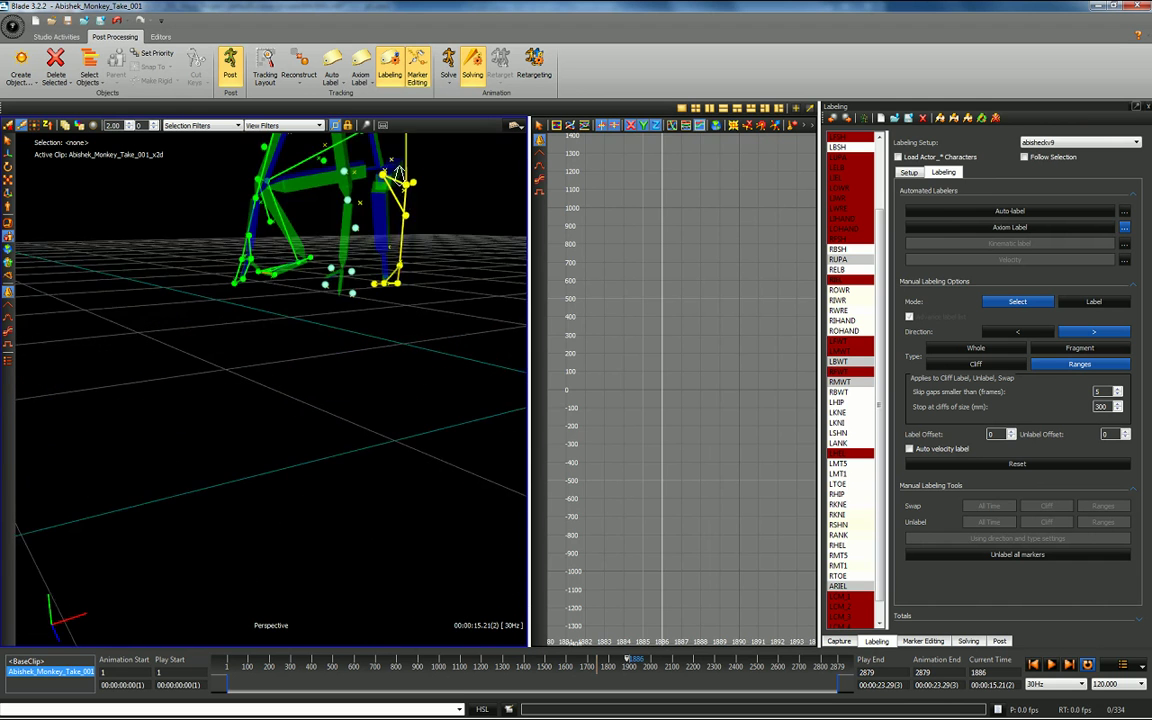
middle_click_drag(403, 235, 394, 281, "alt")
left_click_drag(395, 281, 419, 342, "alt")
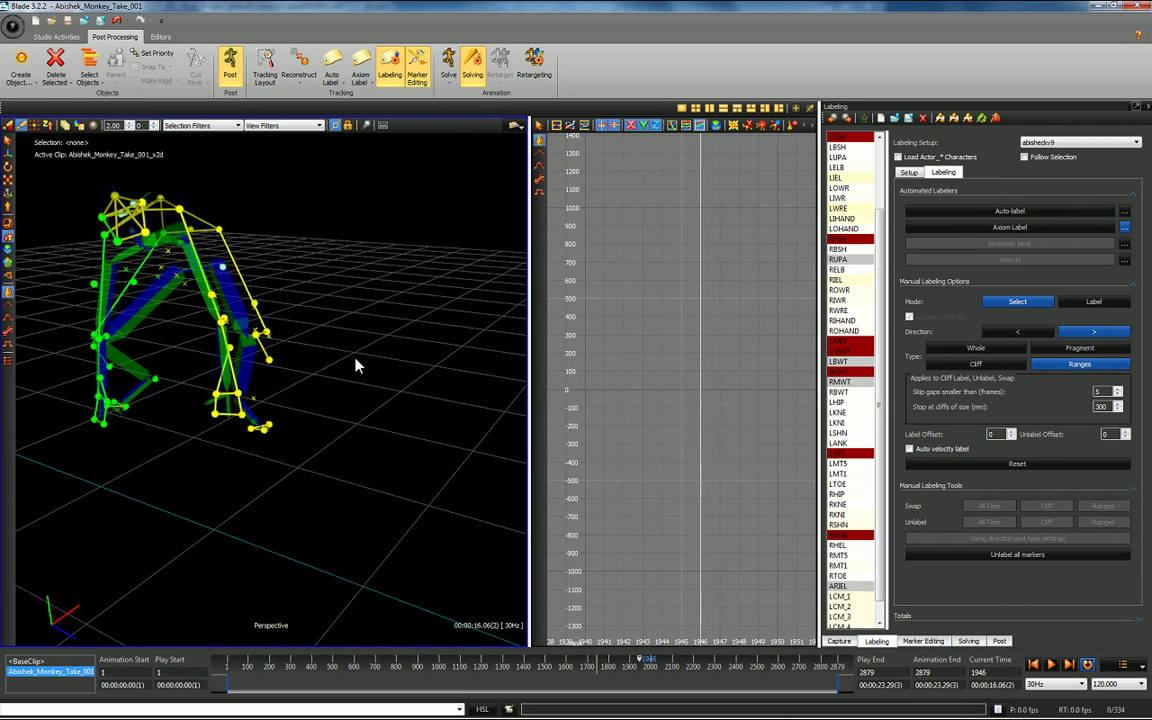
middle_click_drag(355, 365, 295, 438)
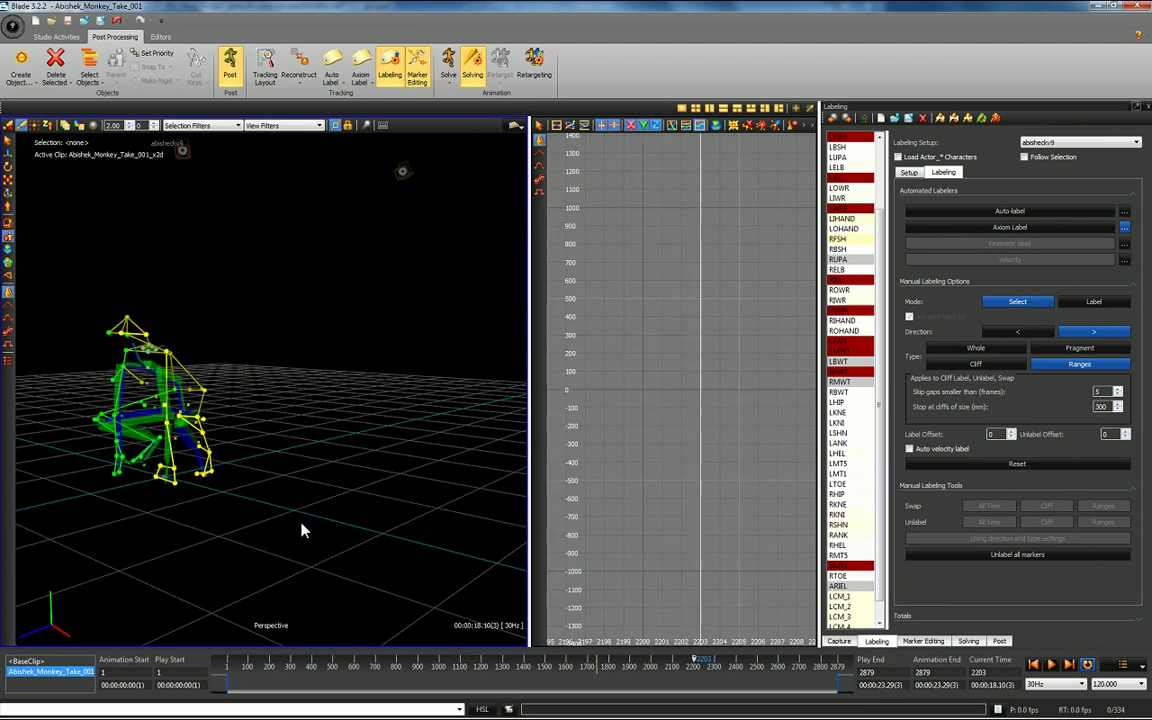
- Replay the take from frame 1832 to frame 2222, and advance to frame 2316 looking for unlabelled markers
left_click_drag(353, 518, 194, 532)
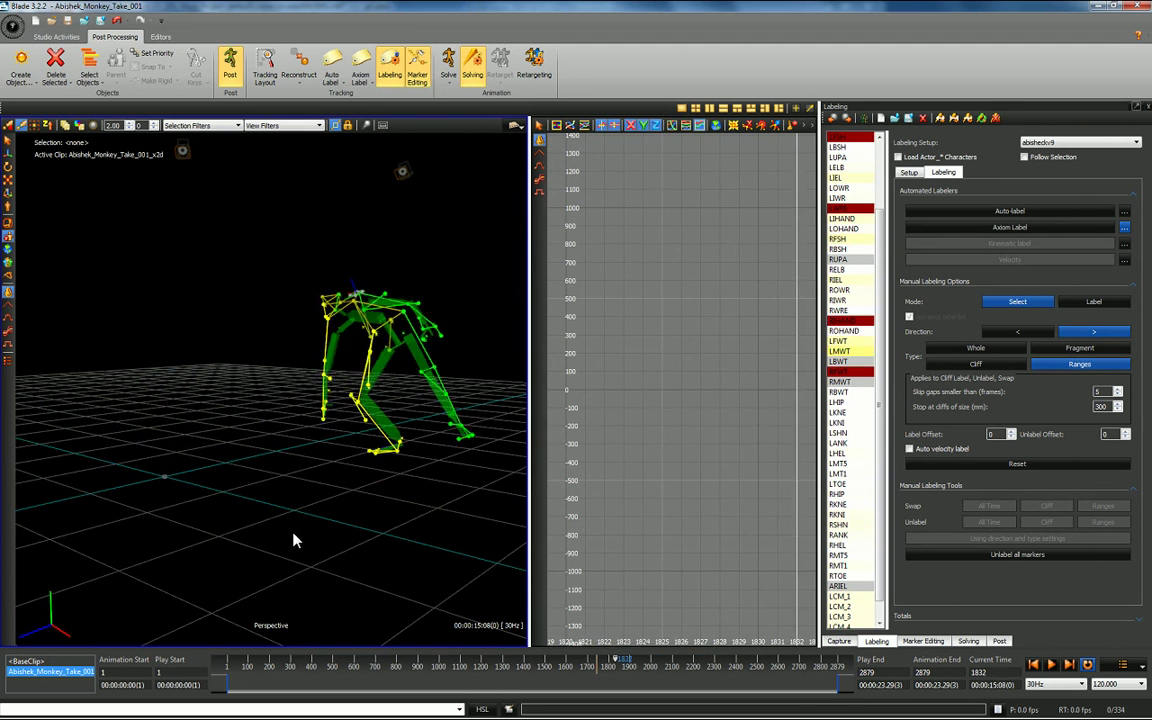
left_click(1050, 666)
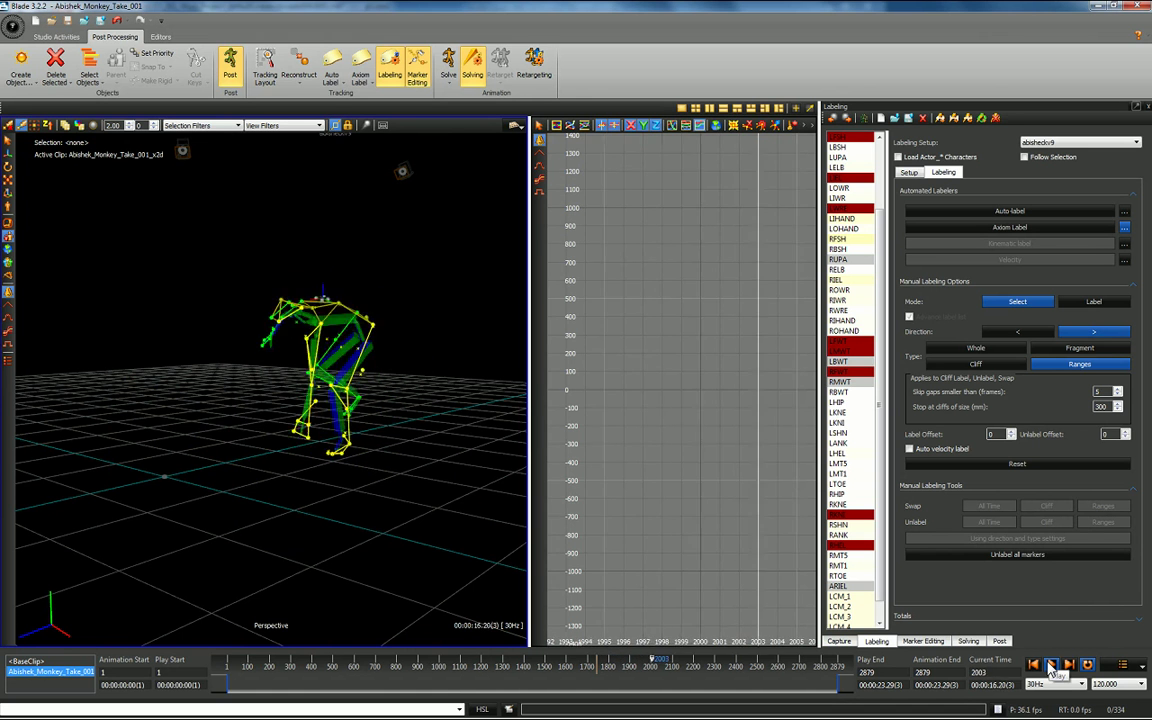
left_click(1050, 666)
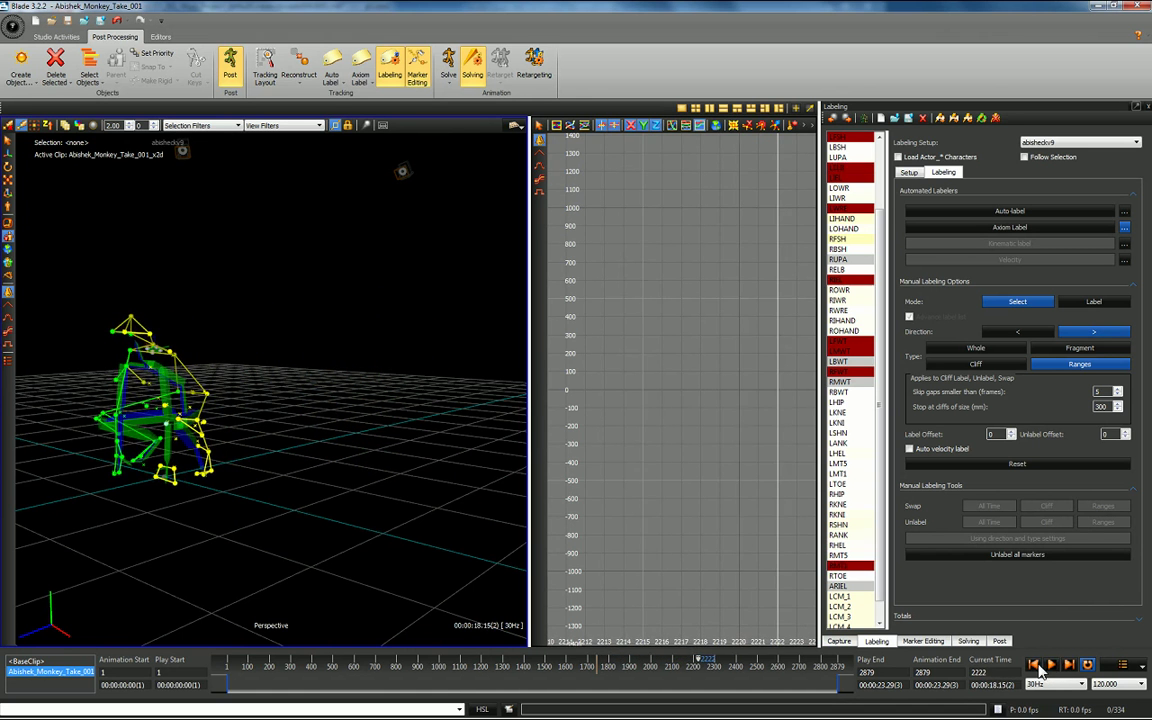
mouse_move(417, 588)
middle_mouse_down()
mouse_move(353, 586)
mouse_move(410, 578)
middle_mouse_up()
key("Right")
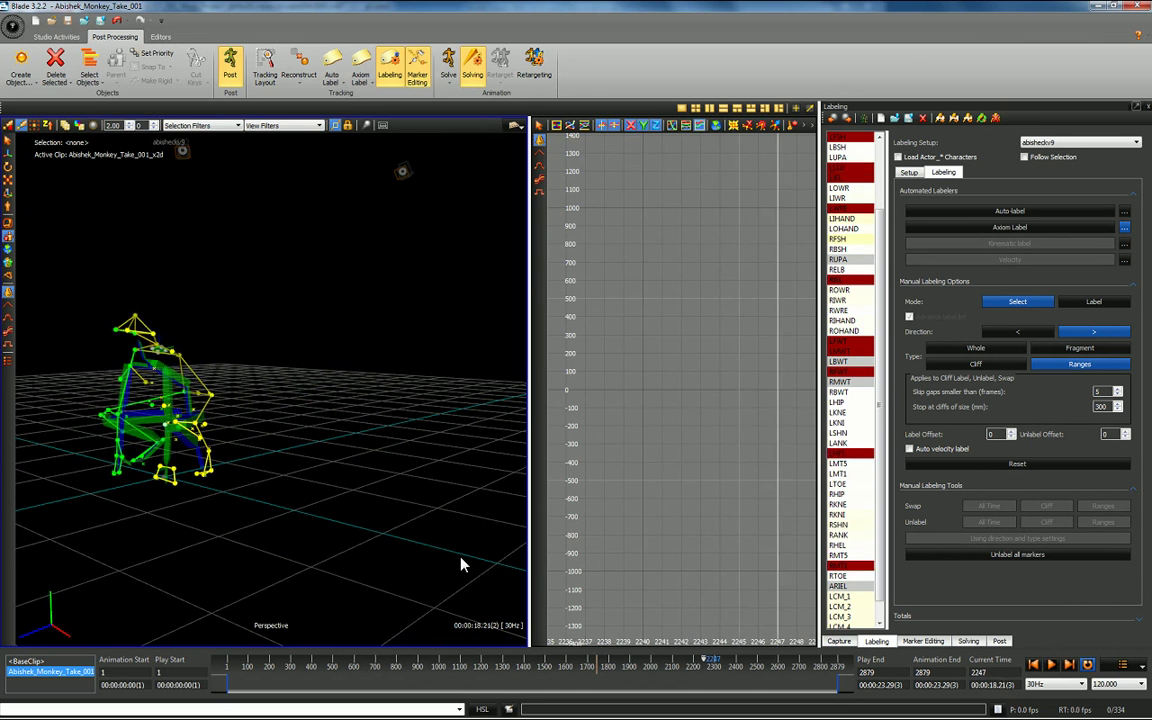
key("Right")
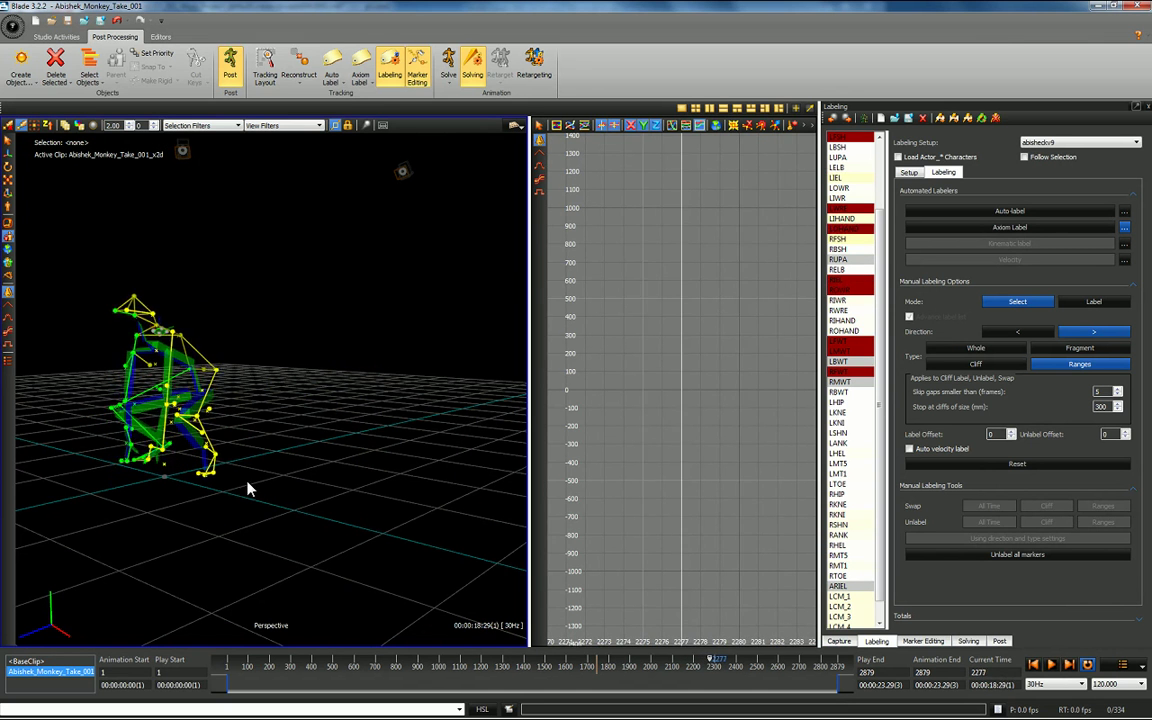
key("Right")
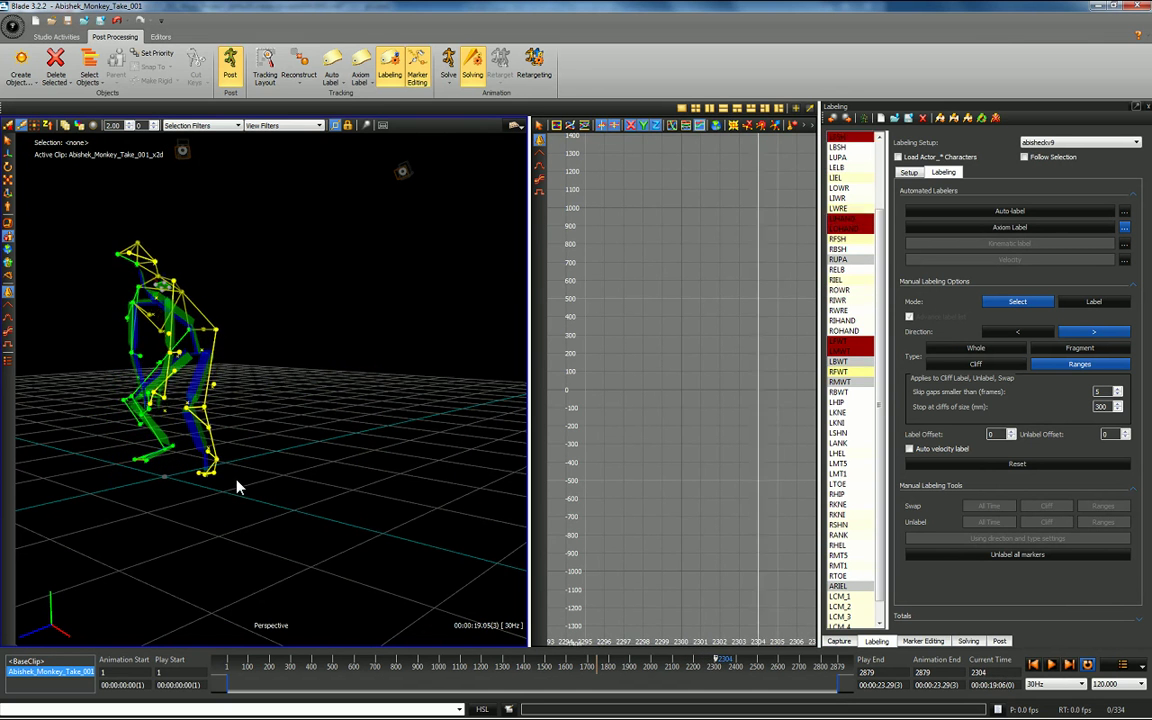
key("Right")
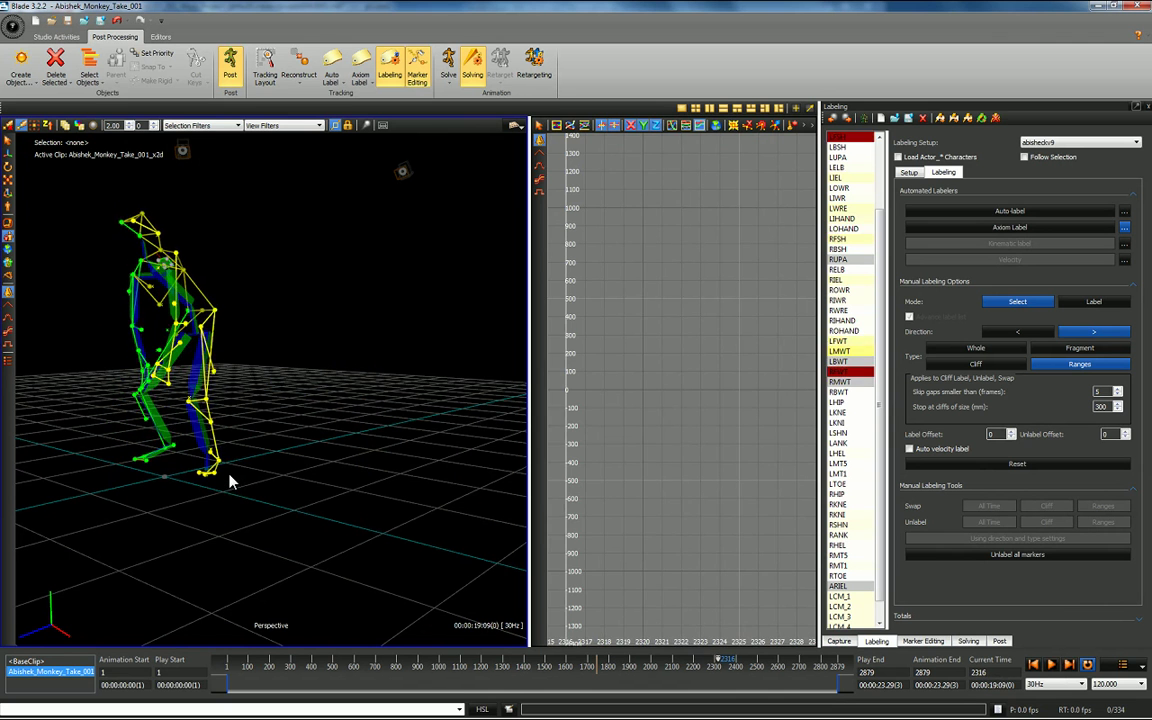
- At frame 2315, label the loose left hand marker as LOHAND over about frames 2313 to 2319
key("Left")
key("Left")
key("Left")
key("Left")
key("Left")
key("Right")
key("Right")
key("Right")
key("Right")
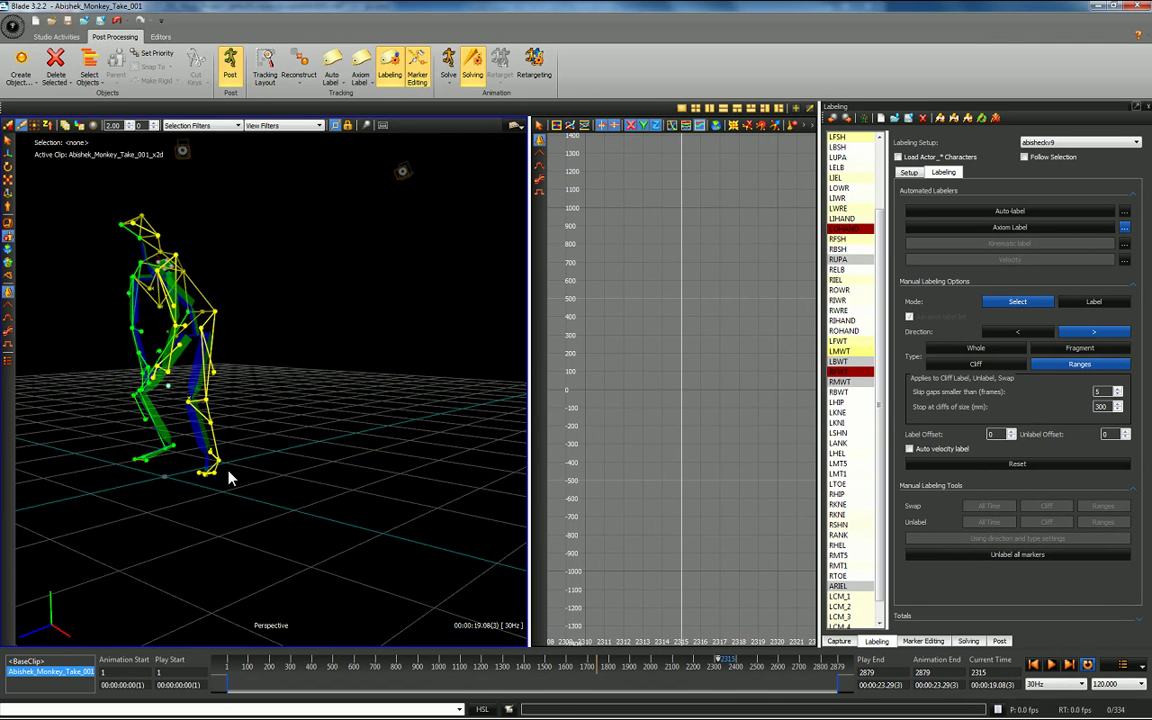
left_click_drag(192, 466, 226, 473, "alt")
right_click_drag(226, 473, 296, 280, "alt")
middle_click_drag(235, 353, 348, 372, "alt")
left_click_drag(241, 443, 234, 444)
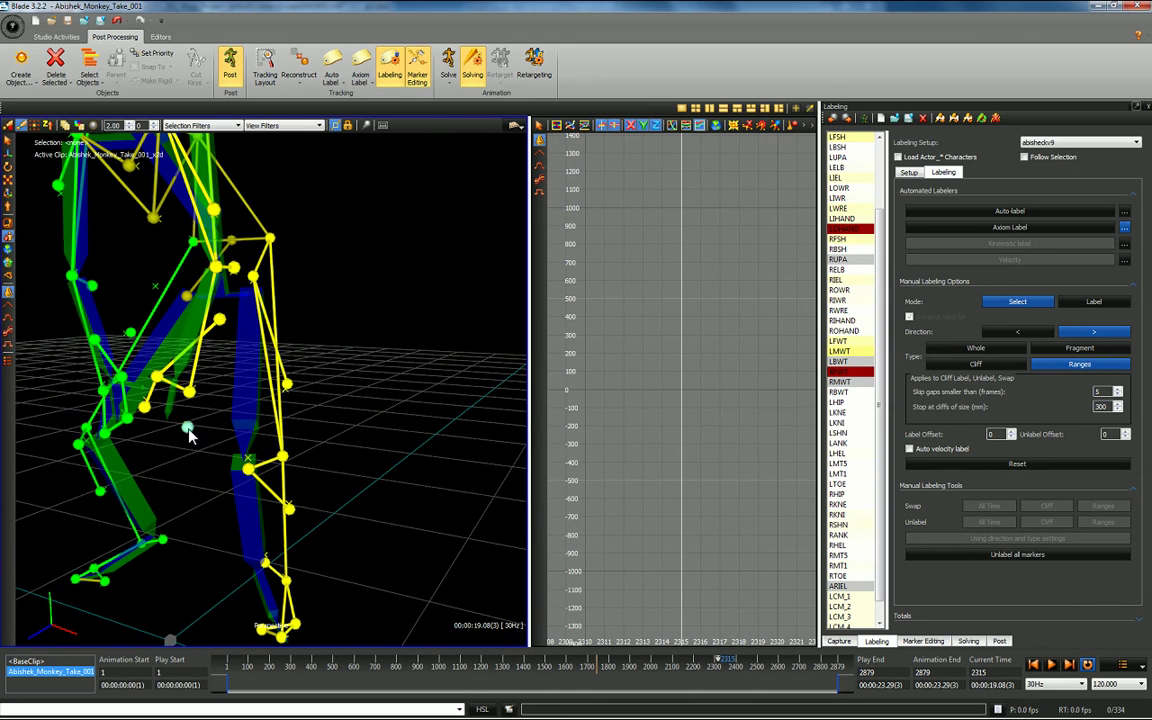
left_click(188, 429)
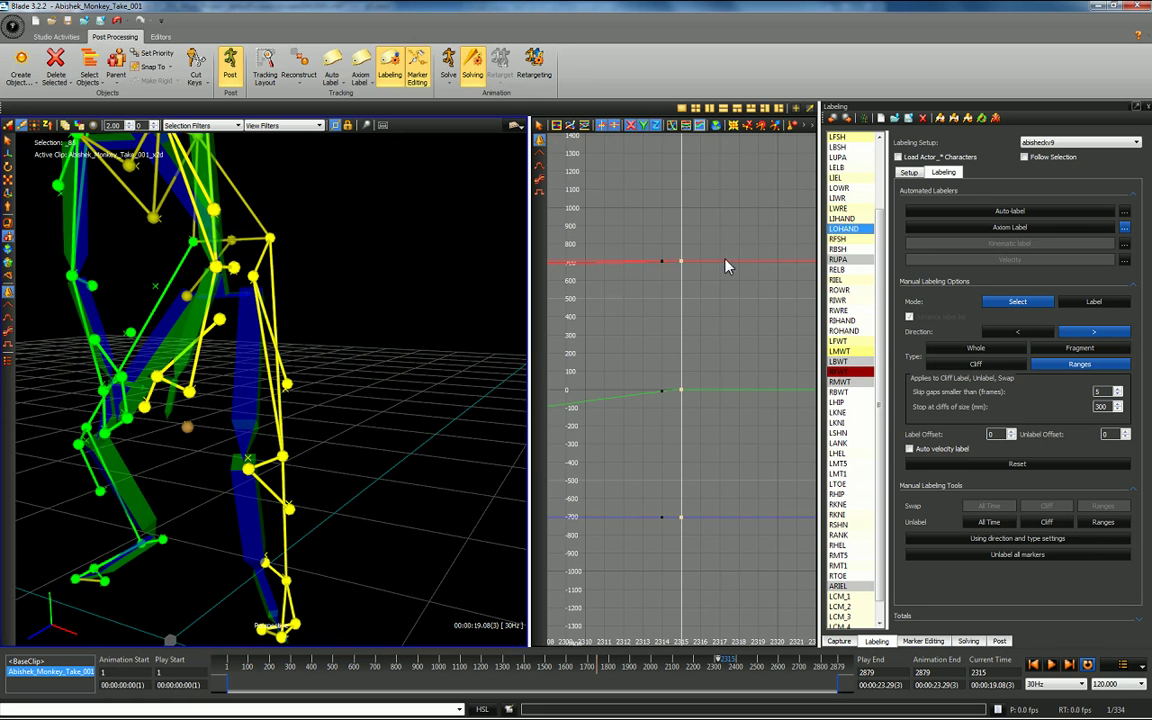
left_click_drag(632, 216, 765, 499)
left_click(848, 231)
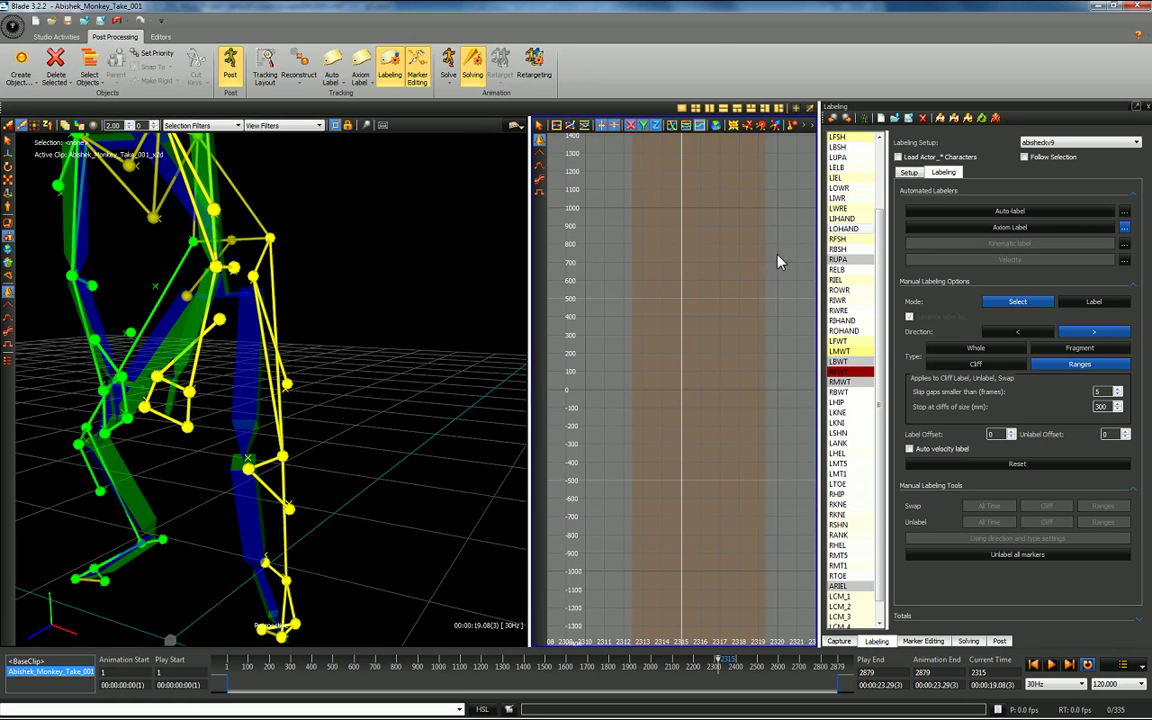
- Step back to frame 2302 and label the loose left hand marker as LOHAND over about frames 2299 to 2305
left_click_drag(391, 378, 397, 378, "alt")
key("Left")
key("Left")
key("Left")
key("Left")
key("Left")
key("Left")
key("Left")
key("Left")
key("Left")
key("Left")
key("Left")
key("Left")
key("Left")
key("Left")
key("Left")
key("Left")
key("Left")
key("Left")
key("Left")
key("Left")
key("Left")
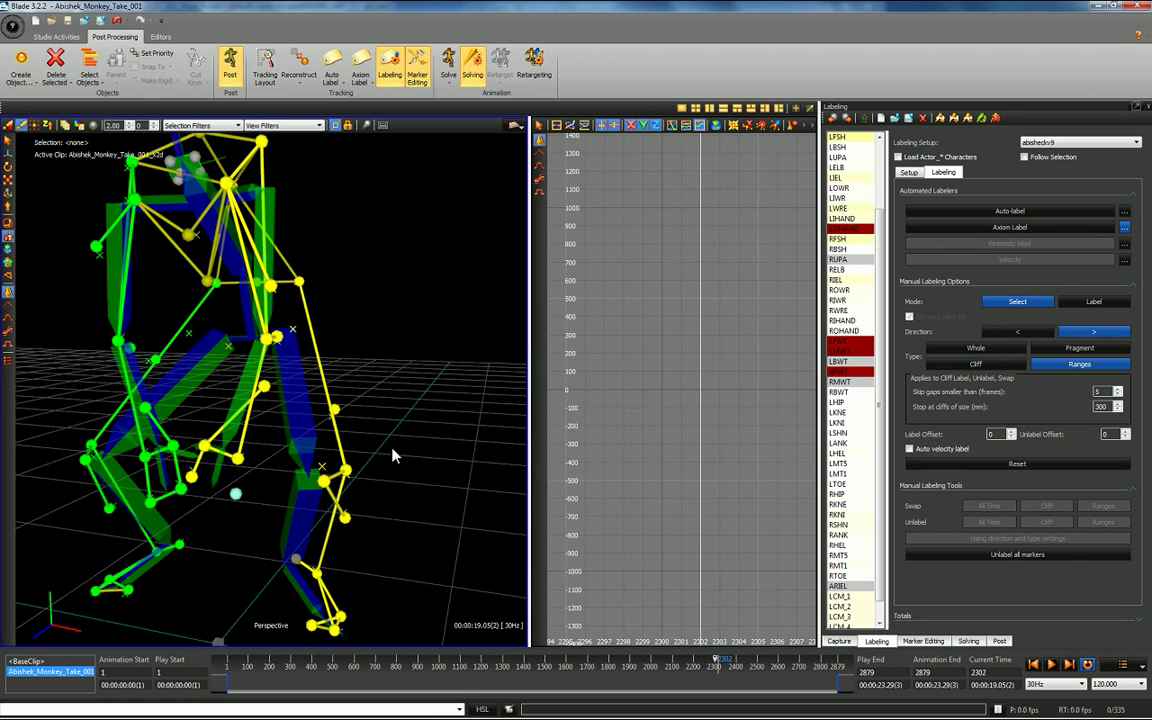
left_click(235, 496)
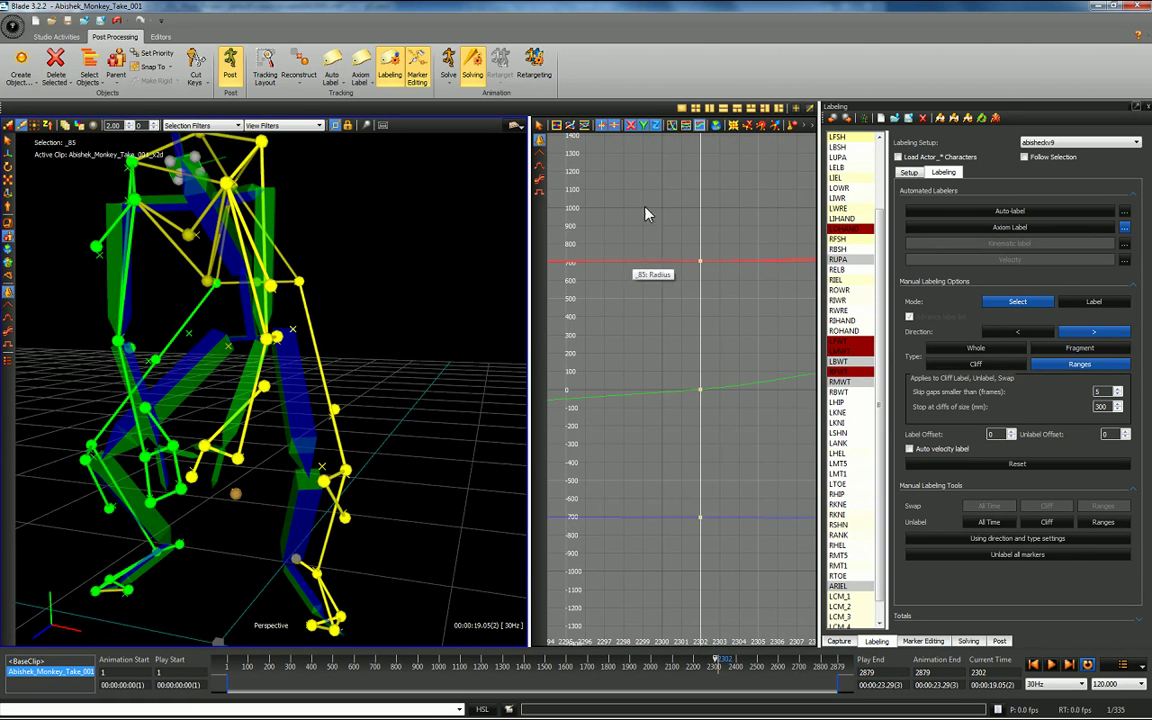
left_click_drag(645, 213, 757, 468)
left_click(838, 233)
left_click(399, 407)
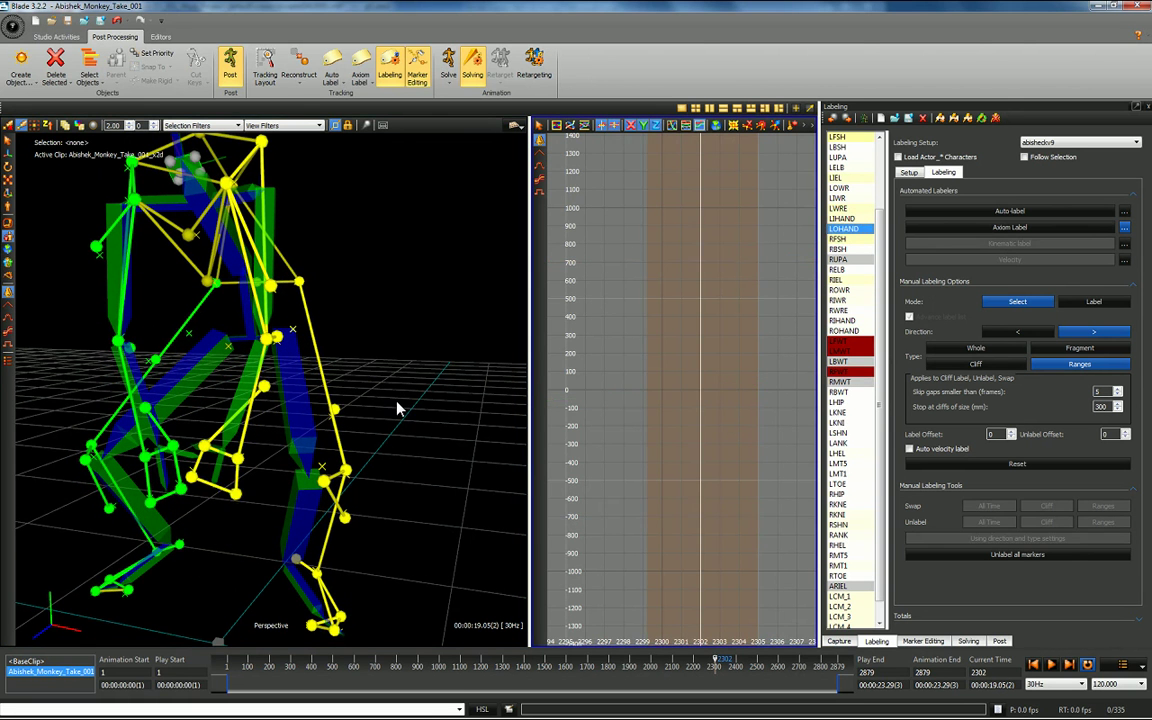
- At frame 2314, label the loose left hand marker as LOHAND over a wider range, about frames 2293 to 2333
key("Right")
key("Right")
key("Right")
key("Right")
key("Right")
key("Right")
key("Right")
key("Right")
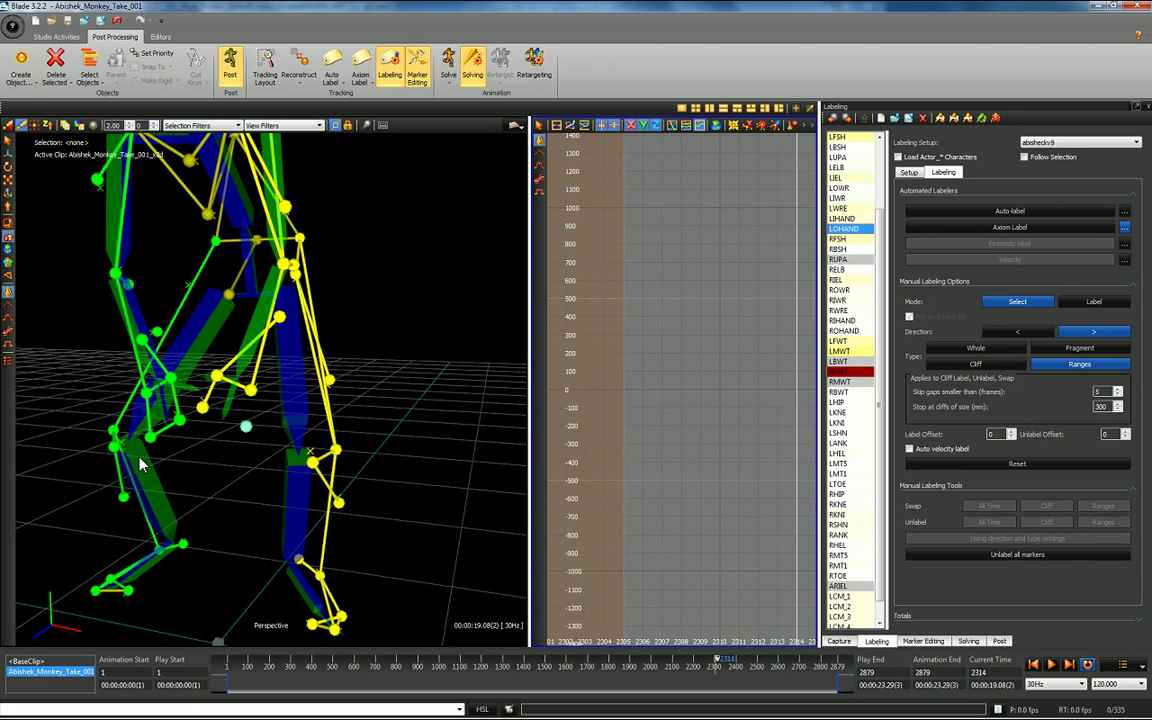
left_click(246, 427)
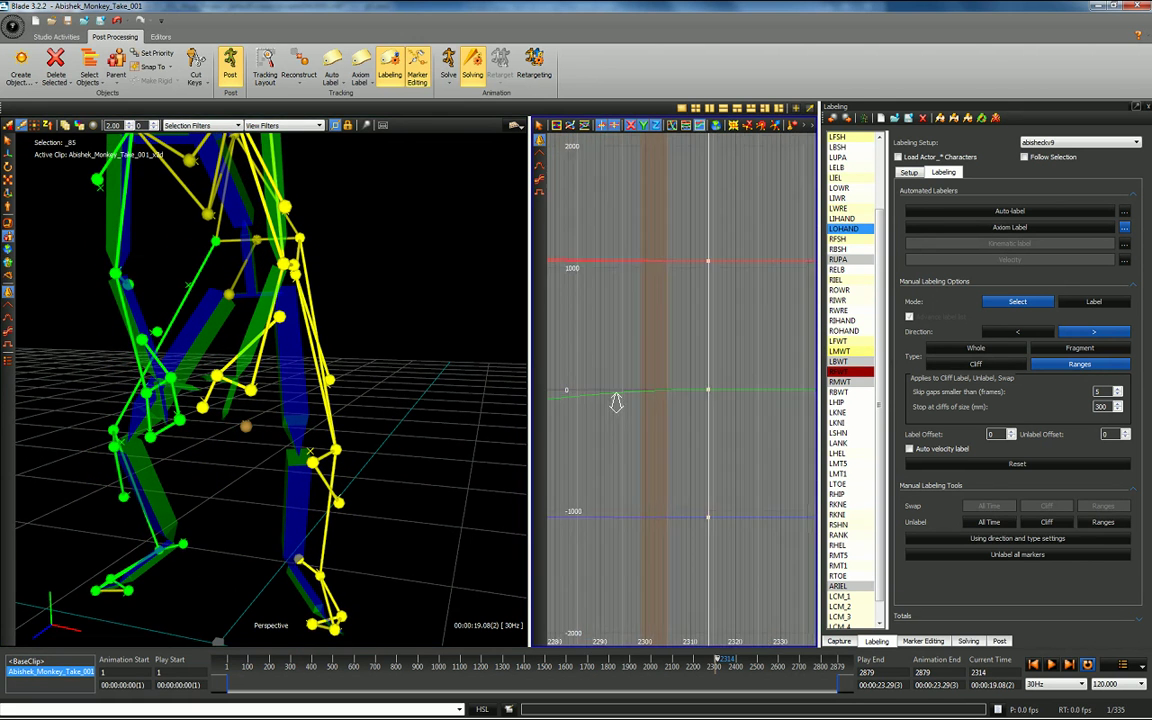
left_click_drag(621, 210, 784, 472)
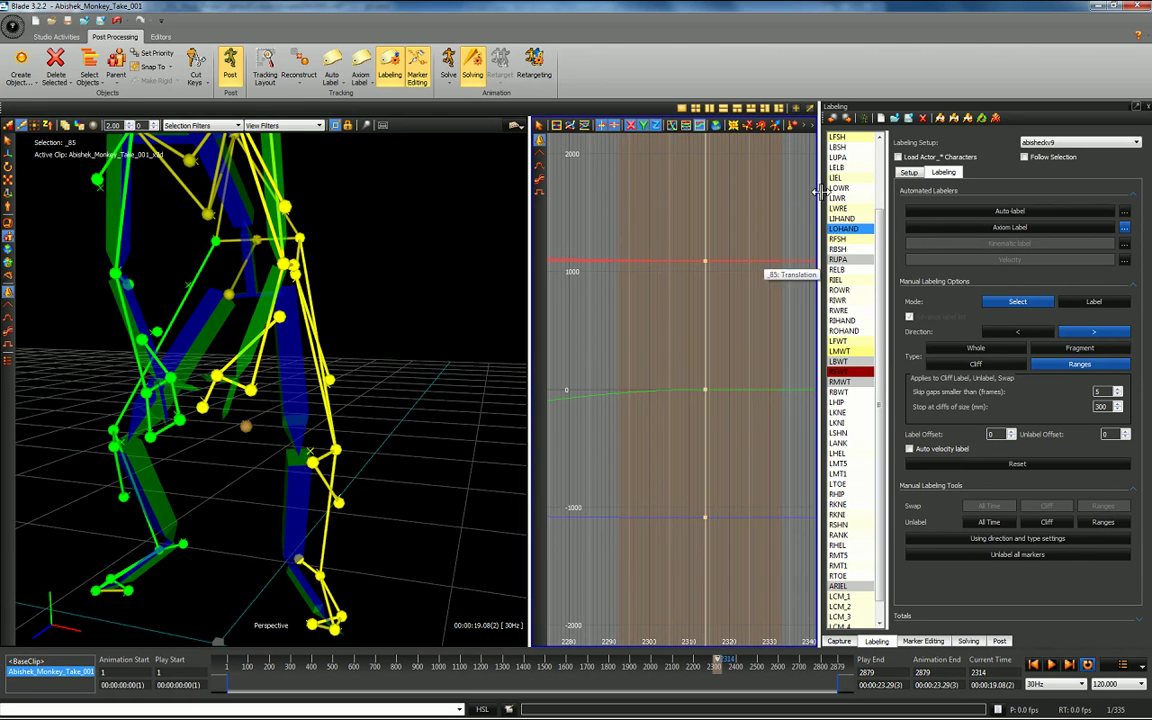
left_click(858, 233)
- Check the left hand and waist labelling forward to frame 2335, and step back to frame 2326
key("Right")
key("Right")
key("Right")
key("Right")
key("Right")
key("Right")
key("Right")
key("Right")
key("Right")
key("Right")
key("Right")
key("Right")
key("Right")
key("Right")
key("Right")
key("Right")
key("Right")
key("Right")
key("Right")
key("Right")
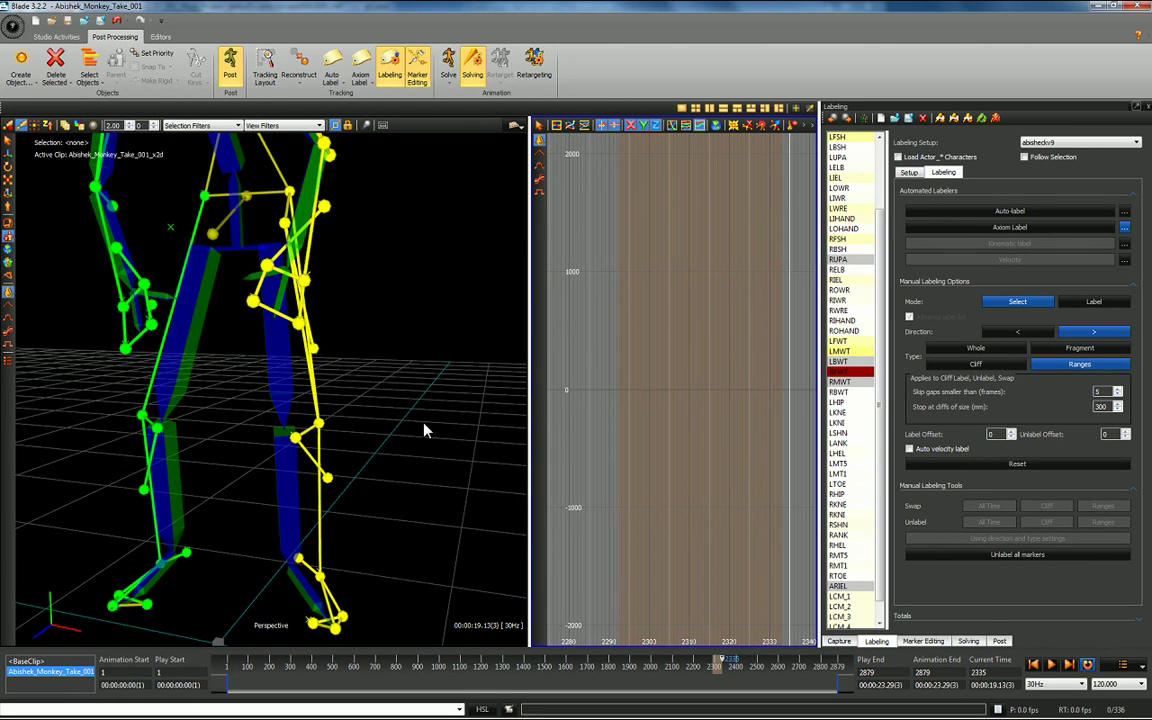
key("Left")
key("Left")
key("Left")
key("Left")
key("Left")
key("Left")
key("Left")
key("Left")
key("Left")
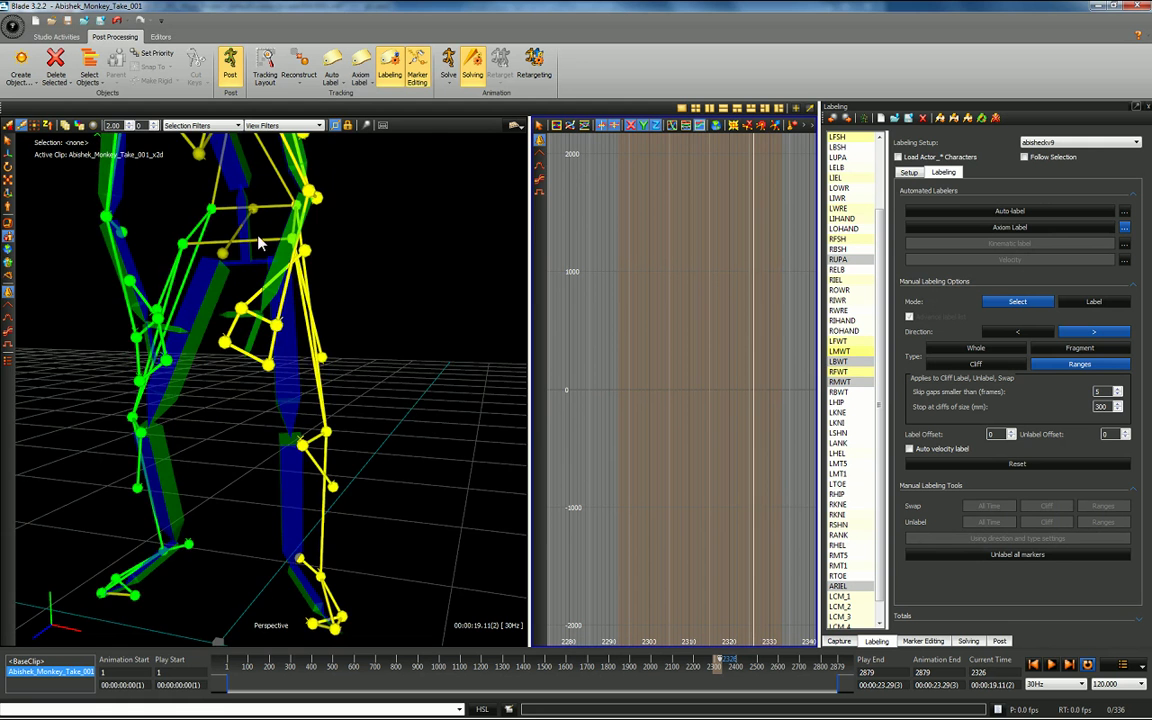
- At frame 2328, label the loose waist marker as RFWT over about frames 2268 to 2420
left_click_drag(188, 238, 162, 291, "alt")
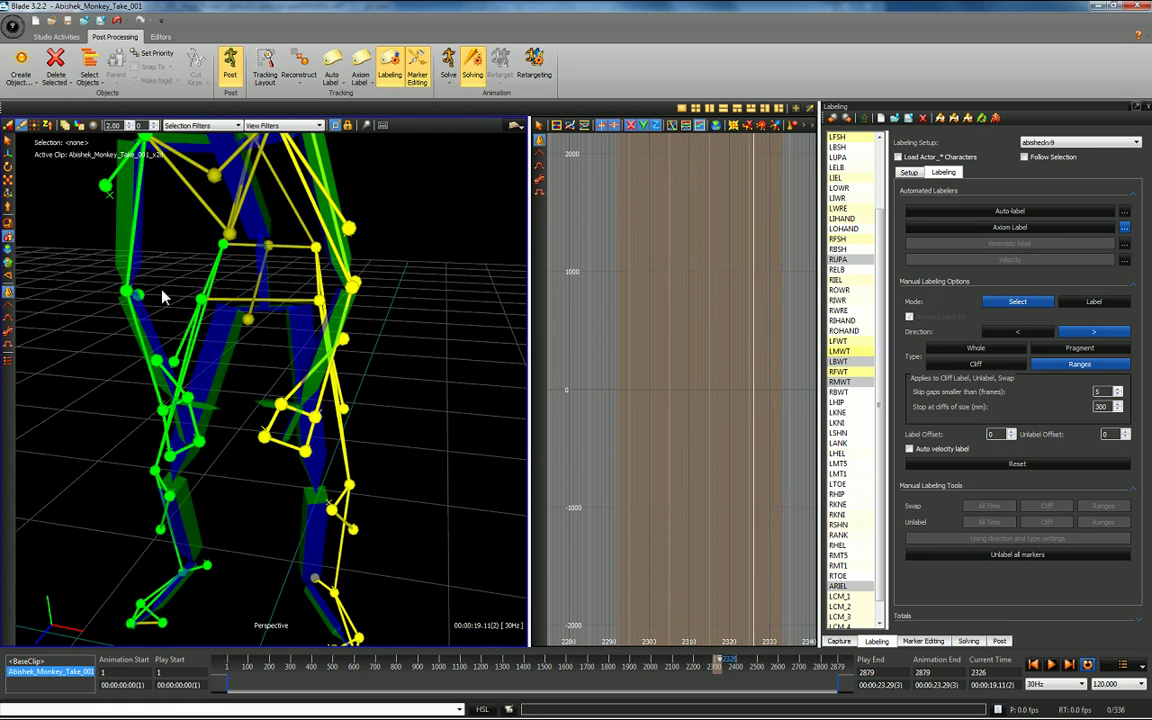
key("Right")
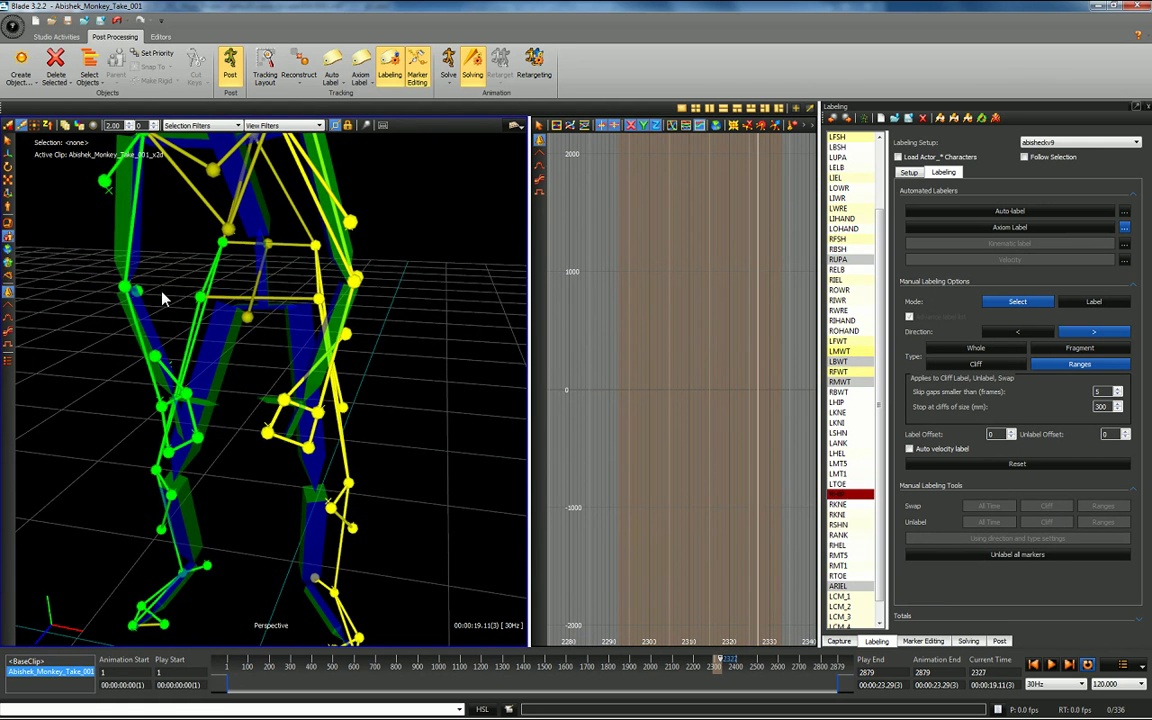
key("Right")
middle_click_drag(163, 298, 140, 305)
key("Left")
key("Right")
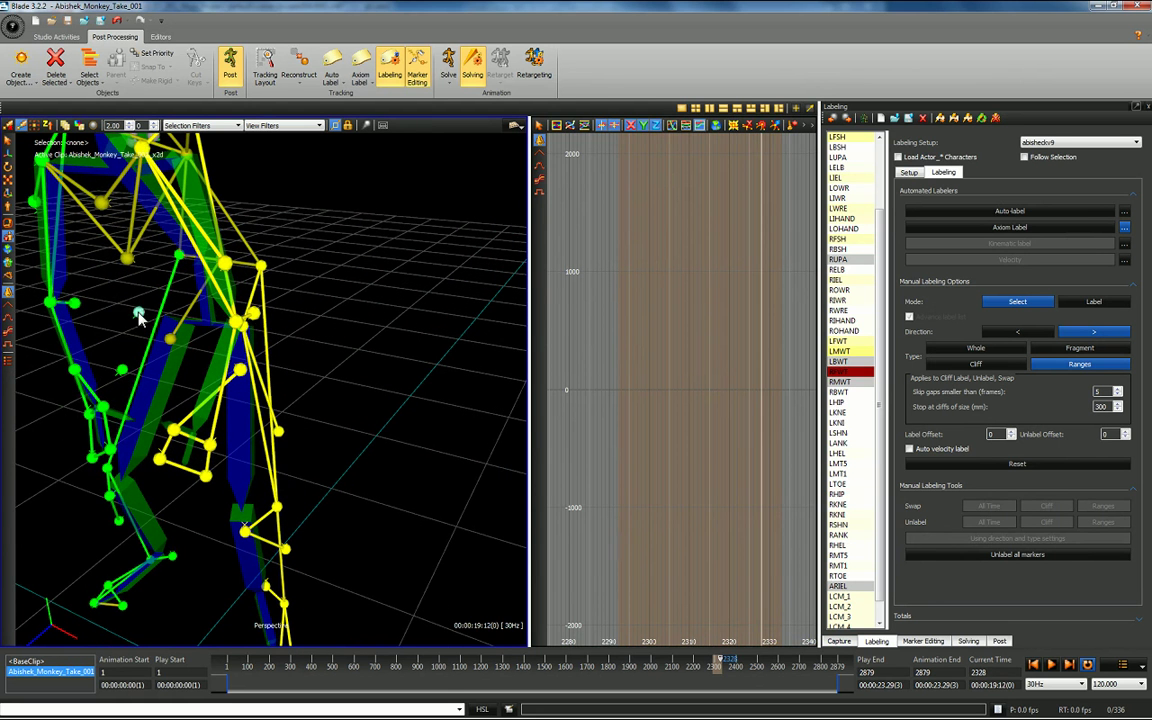
left_click(138, 312)
right_click_drag(600, 281, 838, 343, "alt")
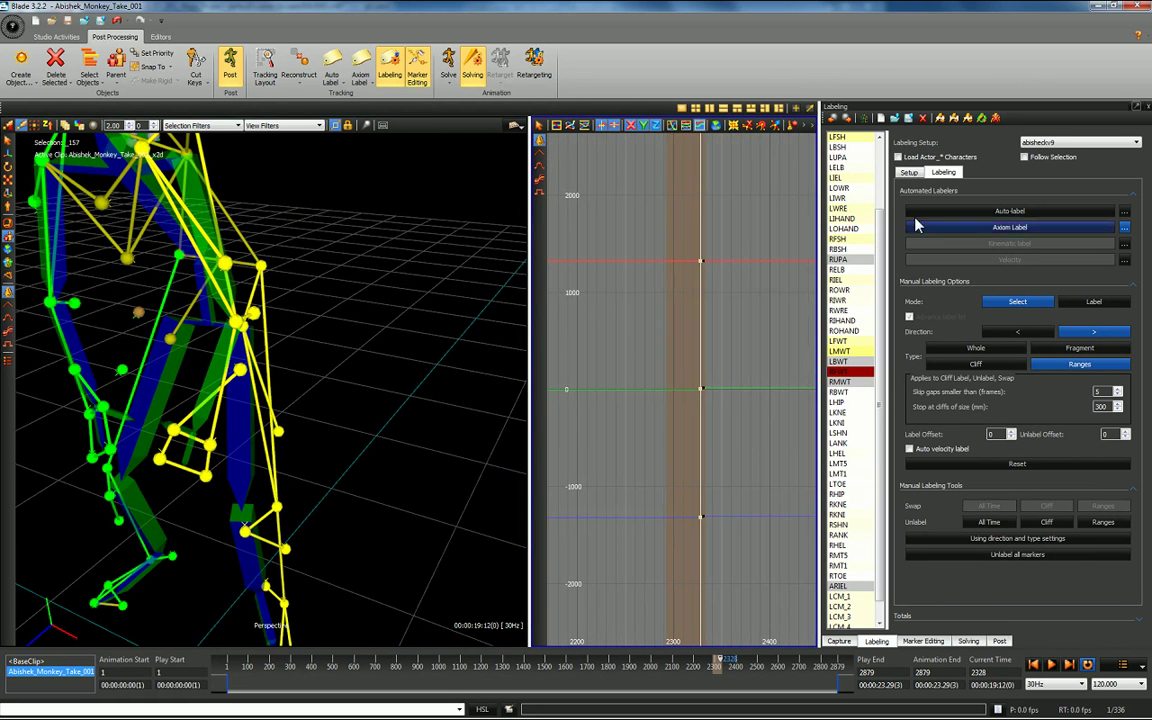
left_click_drag(643, 219, 795, 470)
middle_click_drag(419, 368, 364, 345)
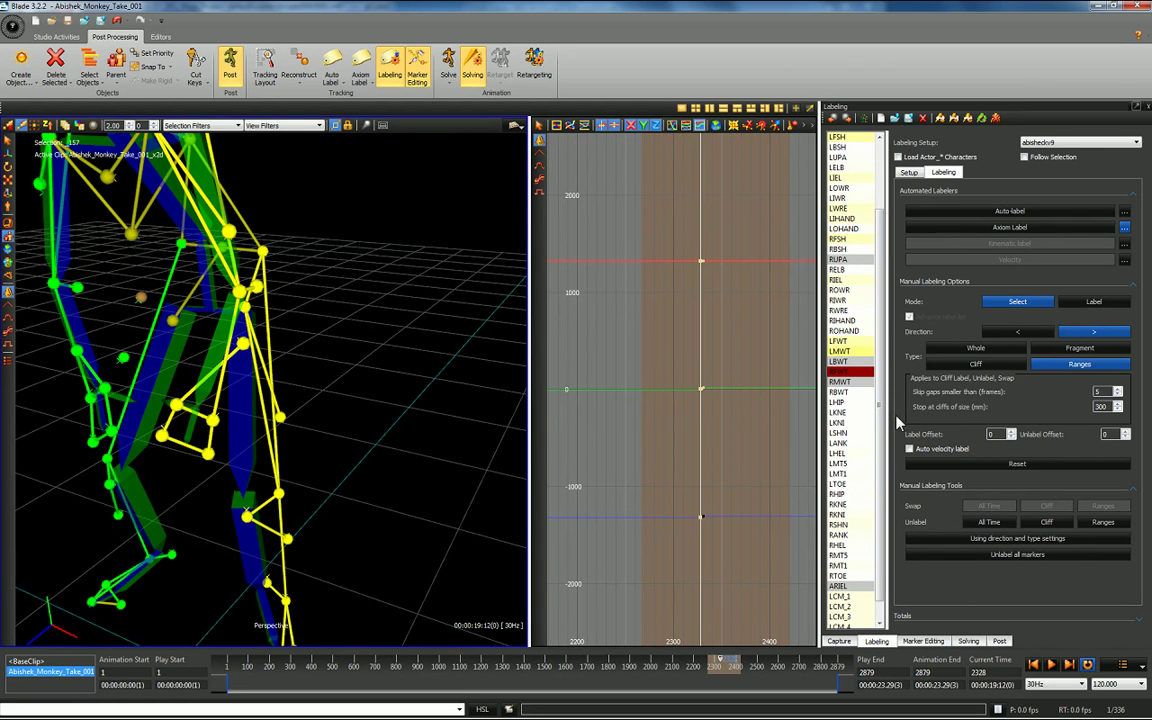
left_click(845, 373)
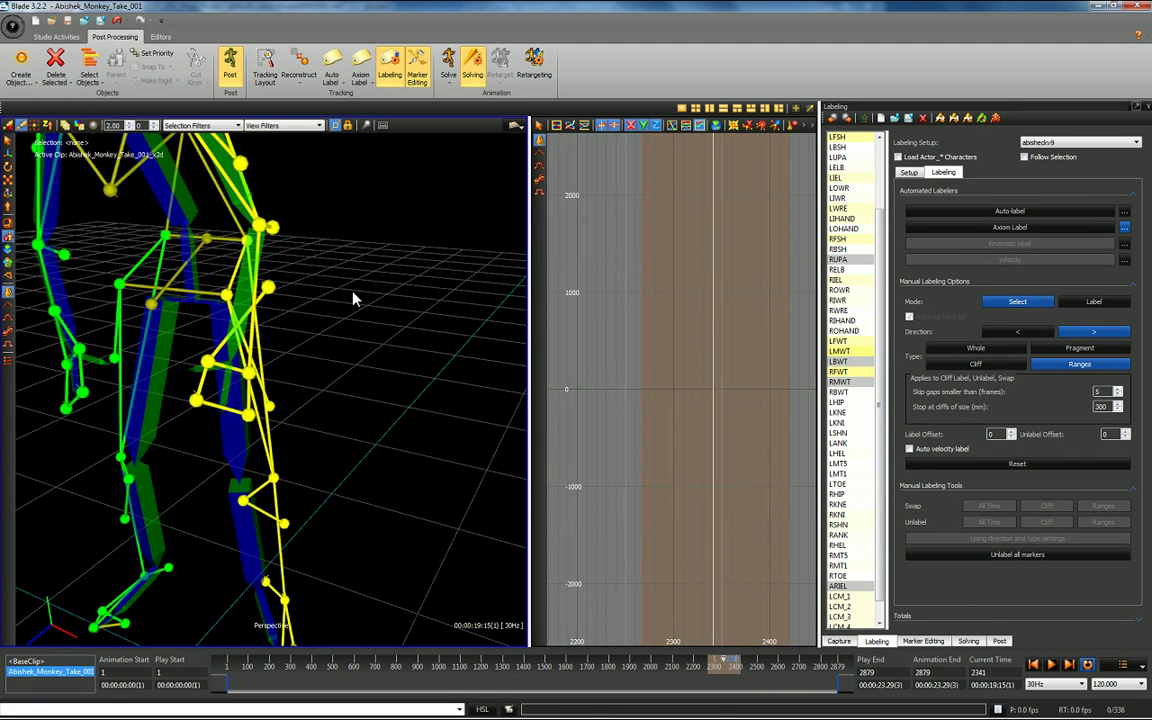
- Check the marker labelling forward to frame 2418, and inspect the earlier section from frame 1640 to 1742
right_click_drag(378, 291, 366, 409, "alt")
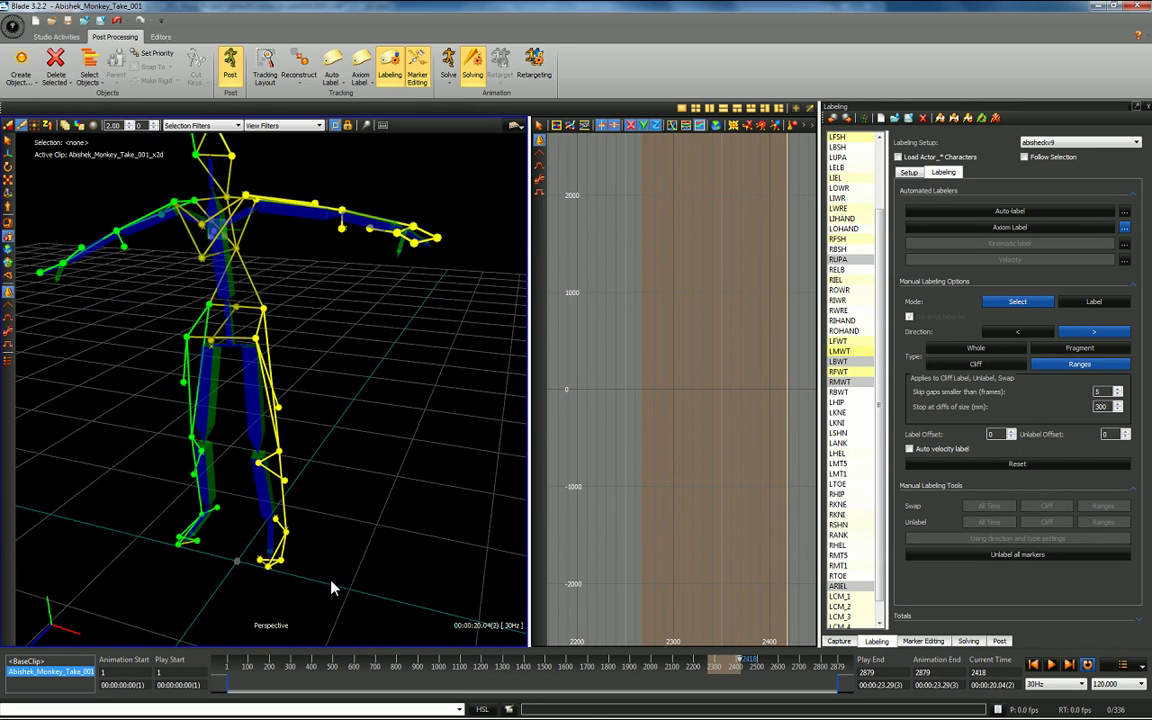
left_click_drag(735, 671, 575, 684)
left_click_drag(374, 517, 219, 505, "alt")
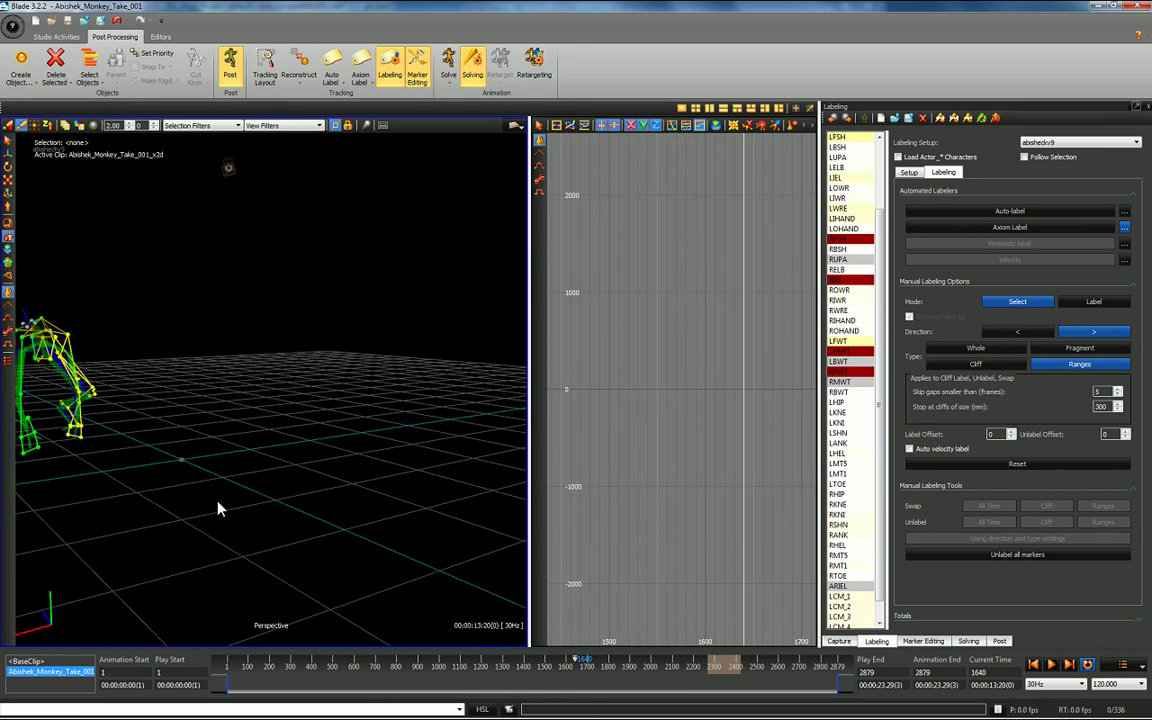
middle_click_drag(219, 505, 316, 526, "alt")
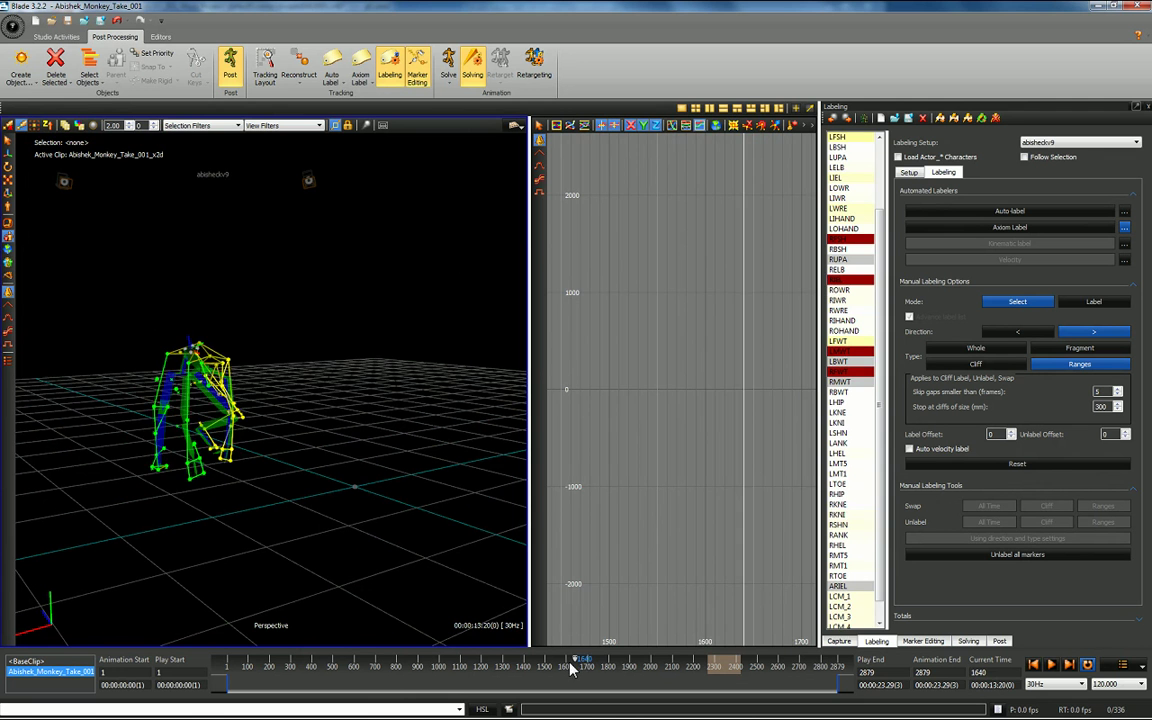
left_click_drag(572, 668, 598, 668)
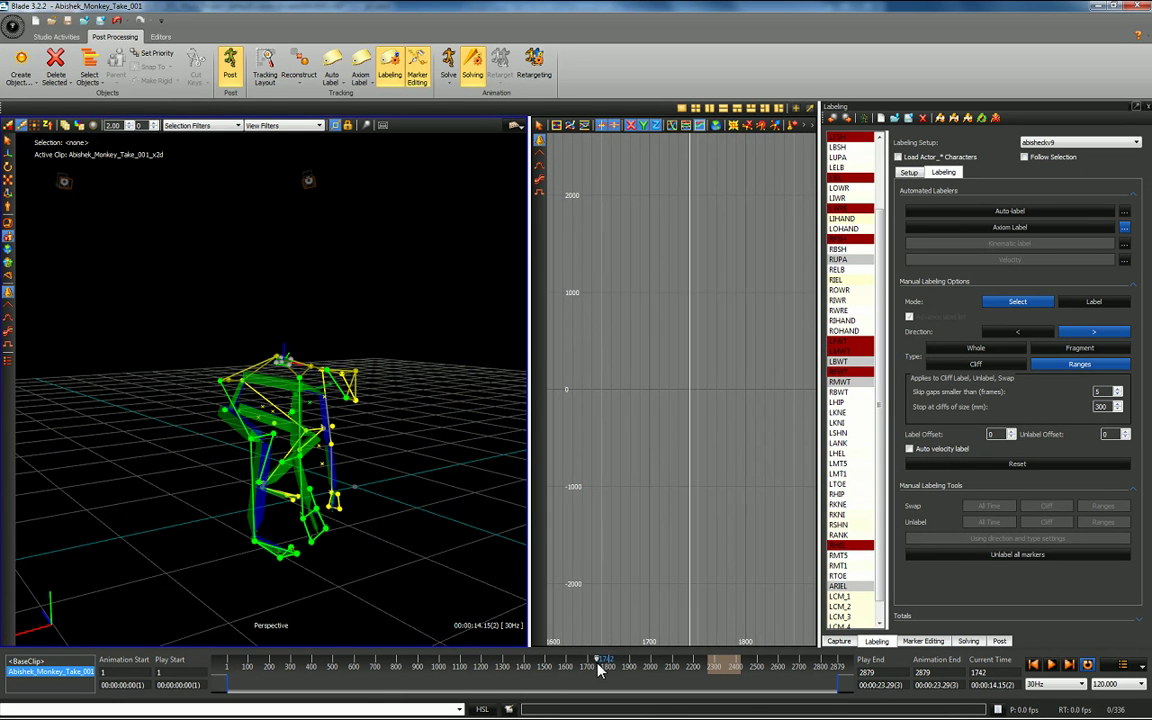
key("alt+Tab")
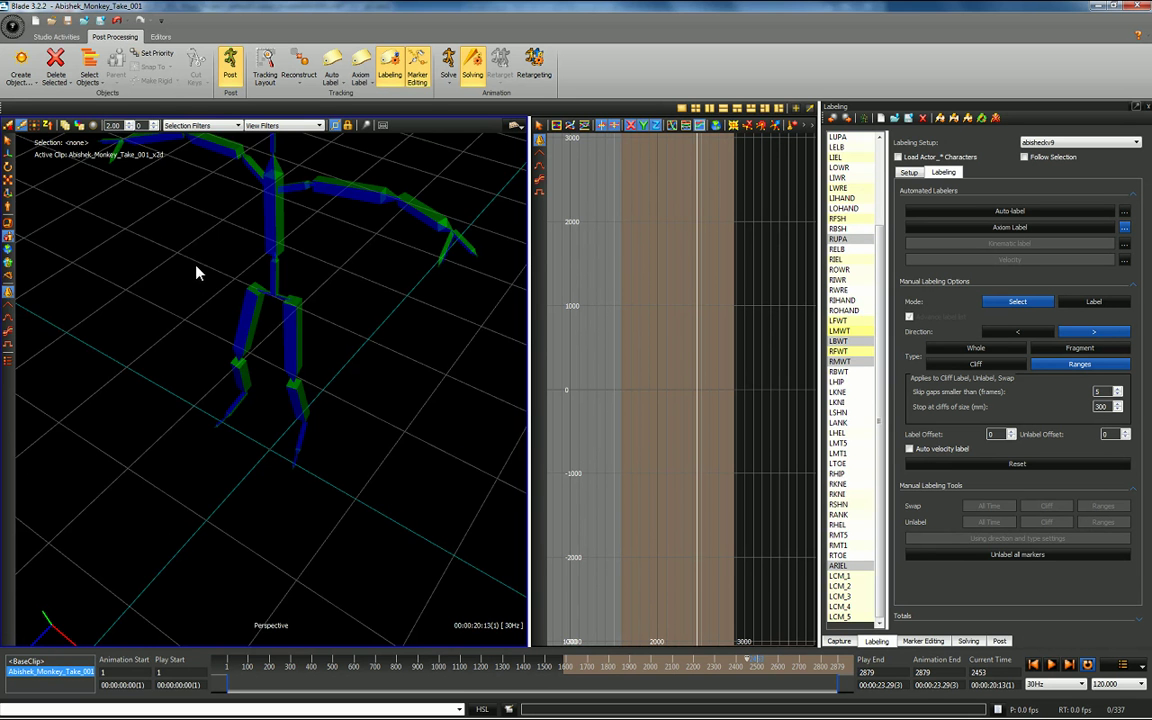
- Bring the whole solved skeleton into view at frame 2453 and start playback
middle_click_drag(196, 272, 216, 337, "alt")
left_click_drag(216, 337, 270, 320, "alt")
right_click_drag(370, 410, 402, 455, "alt")
middle_click_drag(402, 455, 406, 419, "alt")
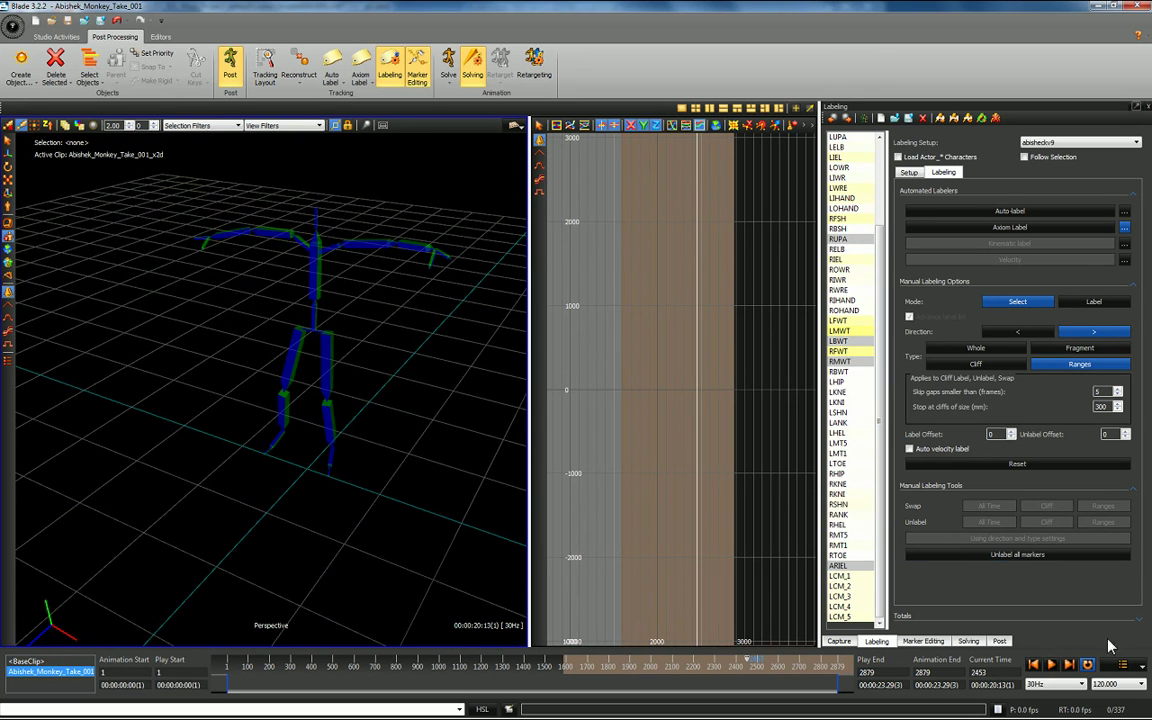
left_click(1054, 666)
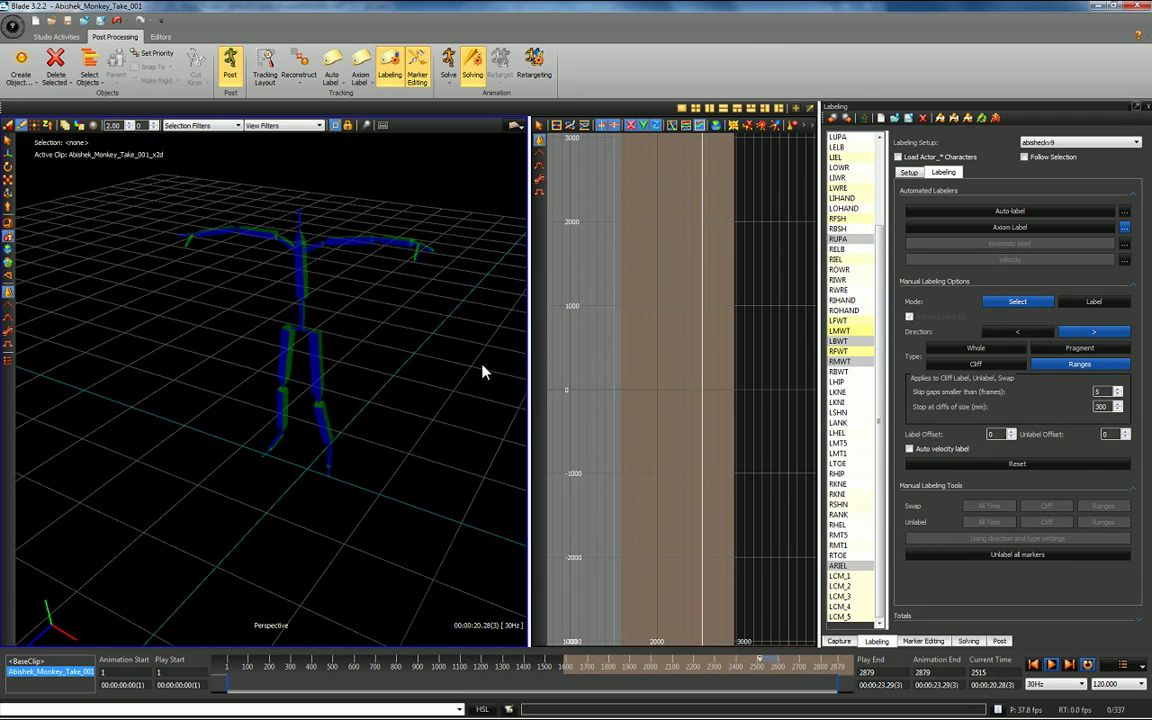
- Set the selection filters to All, select the skeleton's bones, centre the view on them and clear the selection
left_click_drag(76, 173, 420, 497)
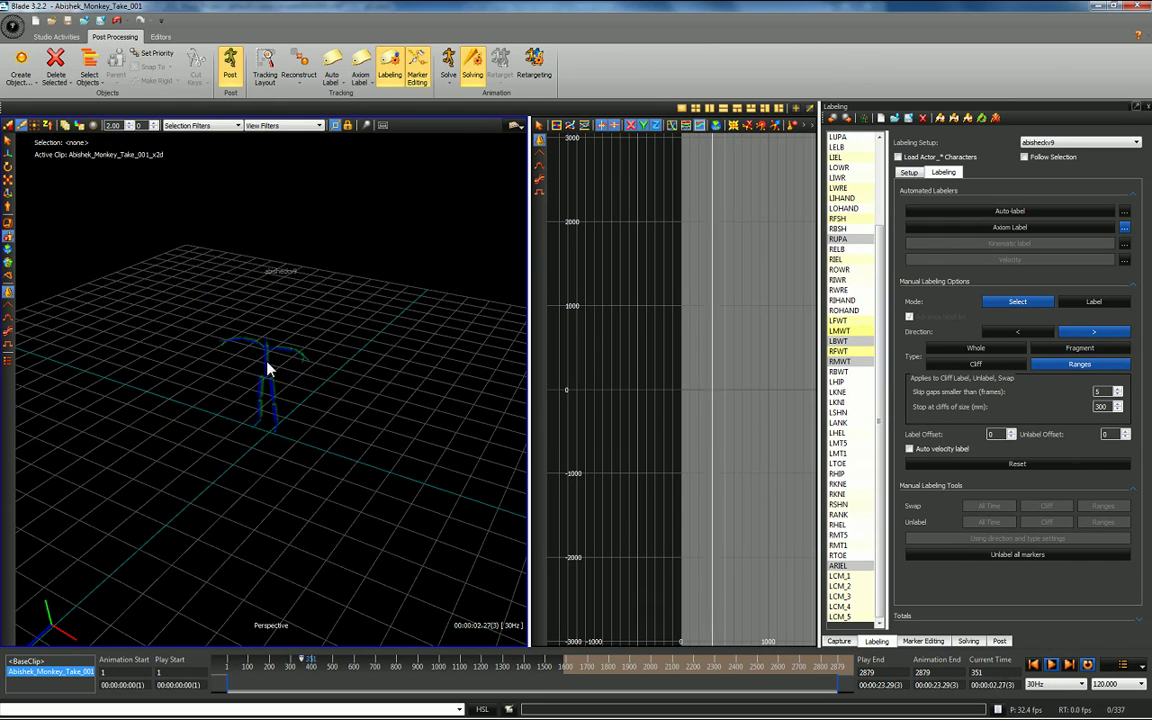
left_click(213, 128)
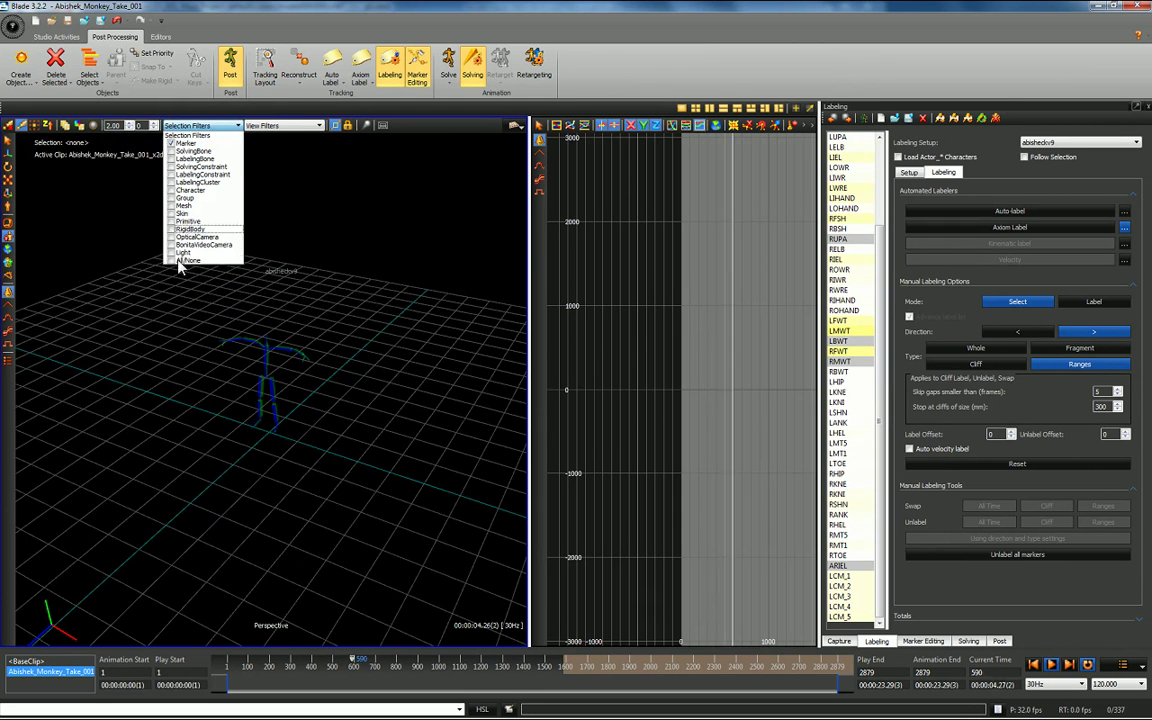
left_click(176, 262)
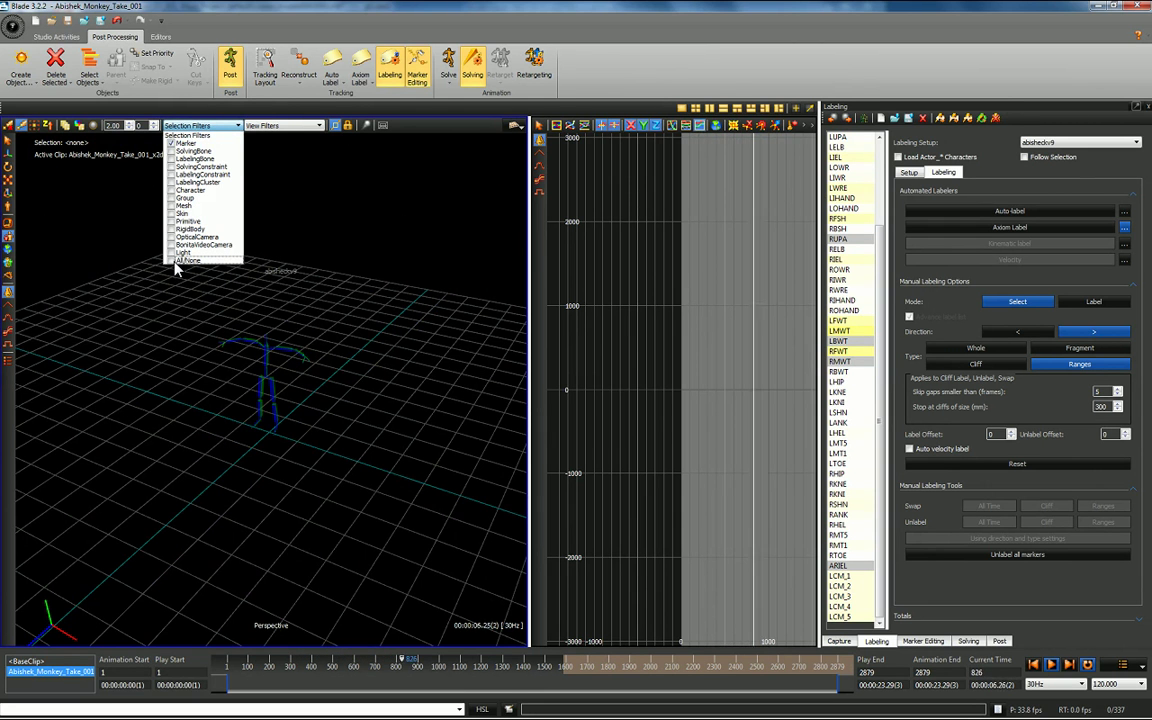
left_click(141, 350)
left_click_drag(190, 327, 382, 515)
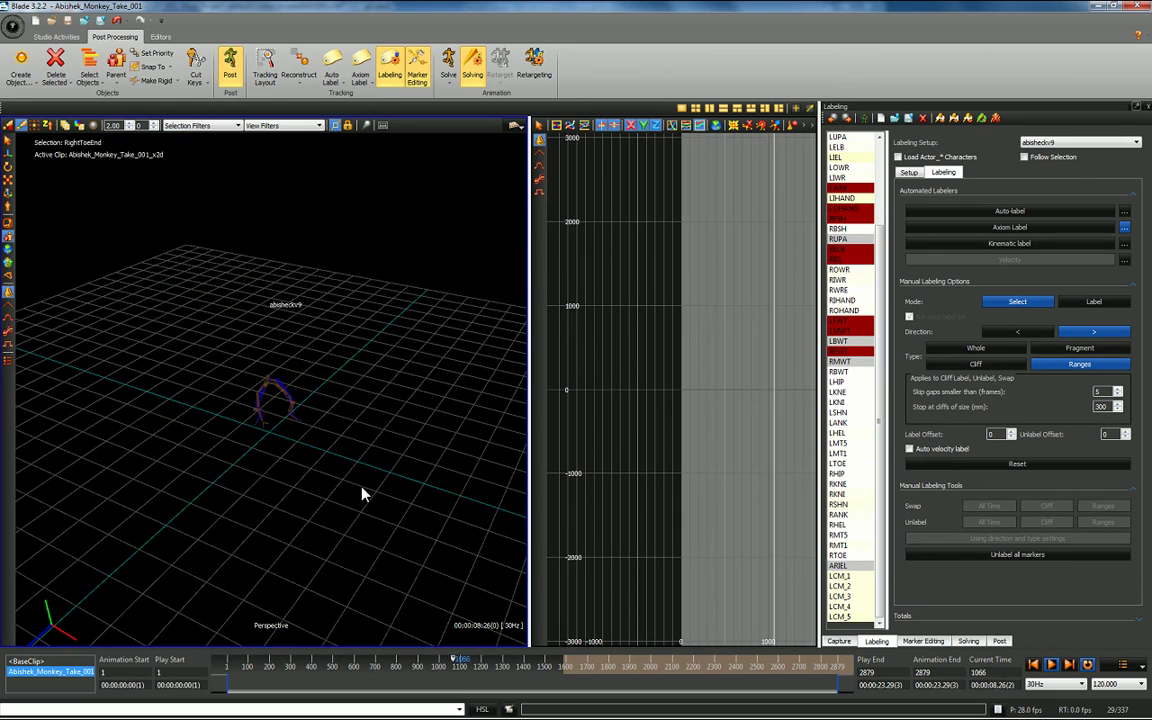
key("f")
left_click(384, 402)
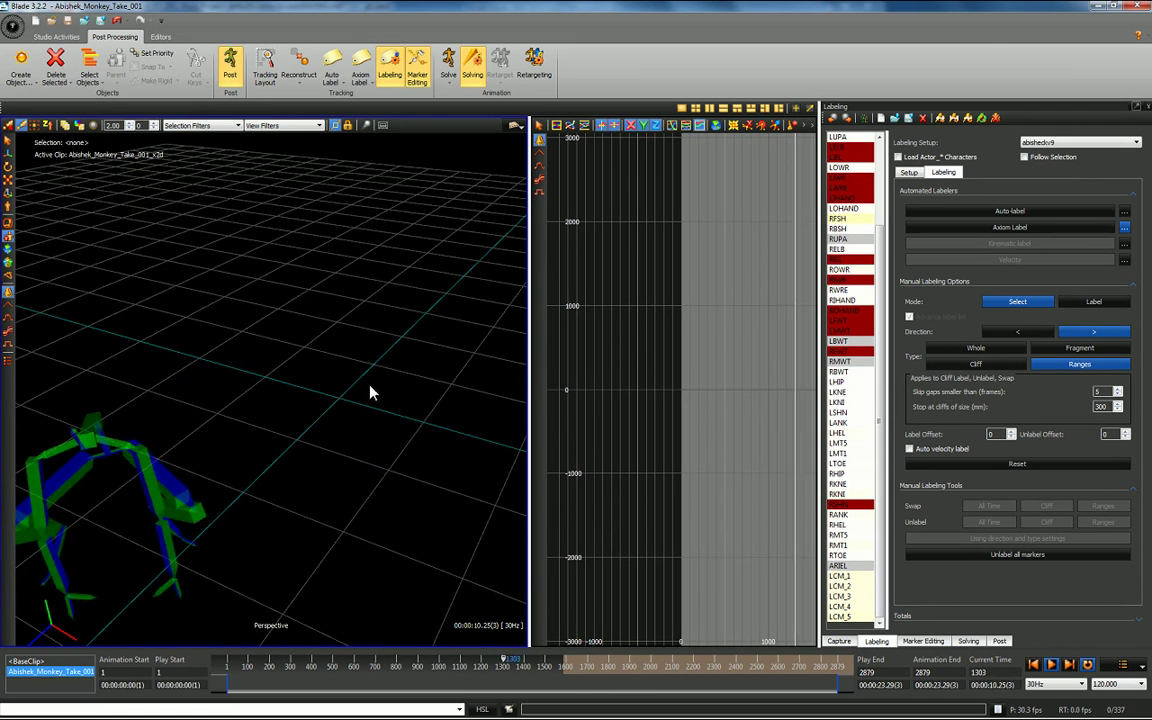
- Watch the solved skeleton from several angles, stop playback at frame 2542 and slow the playback speed below real time
right_click_drag(371, 387, 314, 477, "alt")
left_click_drag(314, 477, 365, 442, "alt")
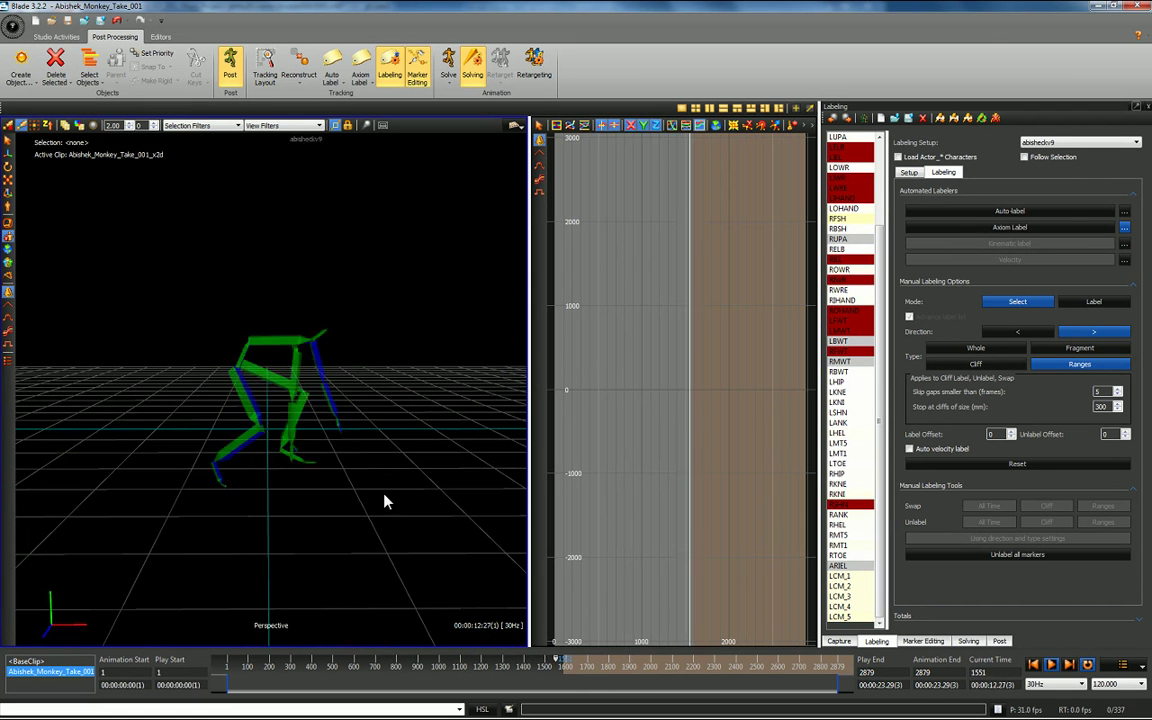
left_click_drag(237, 489, 308, 525, "alt")
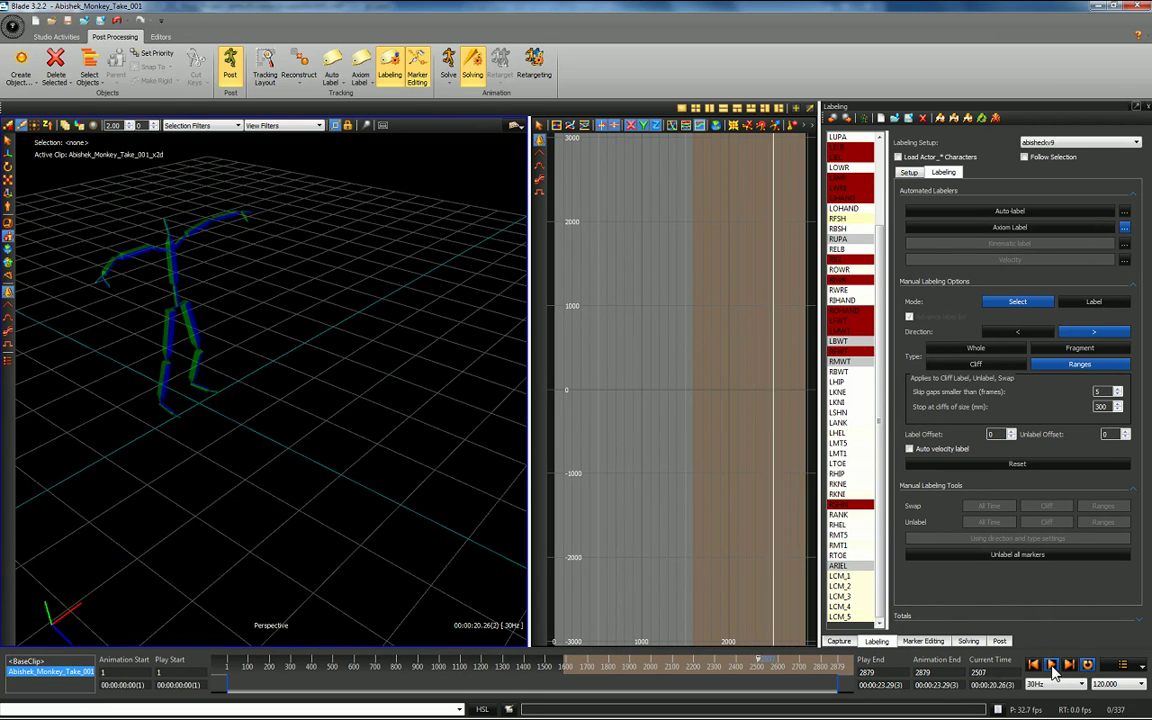
left_click(1138, 665)
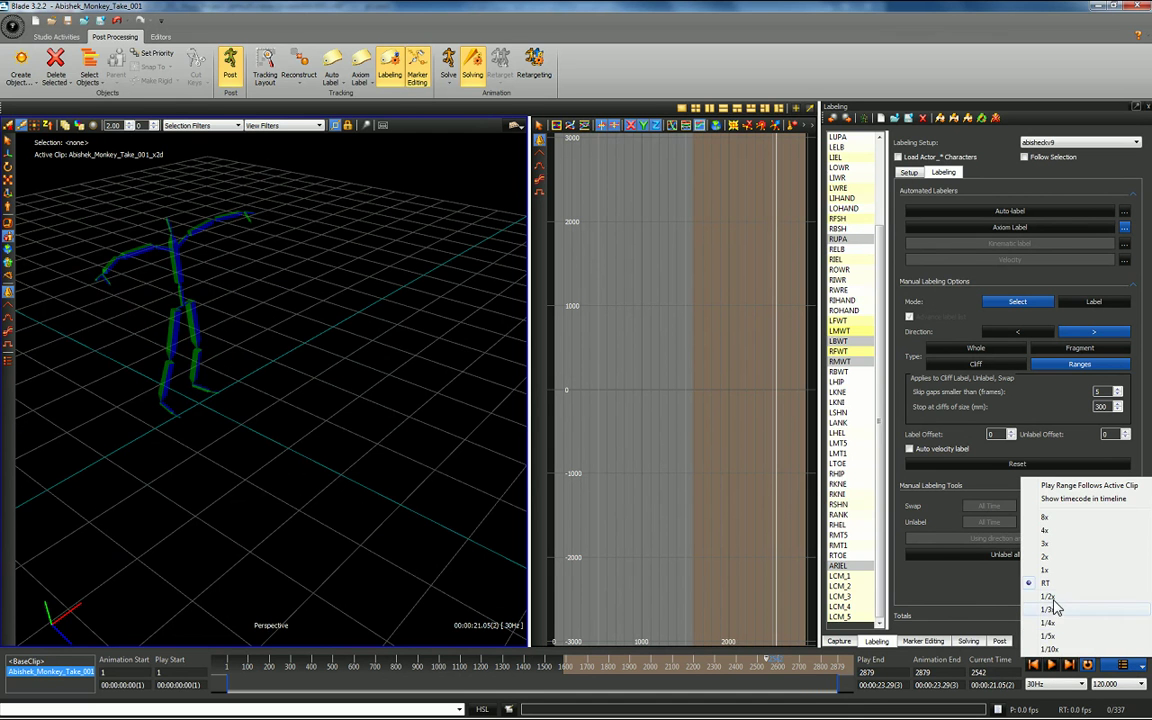
left_click(1055, 607)
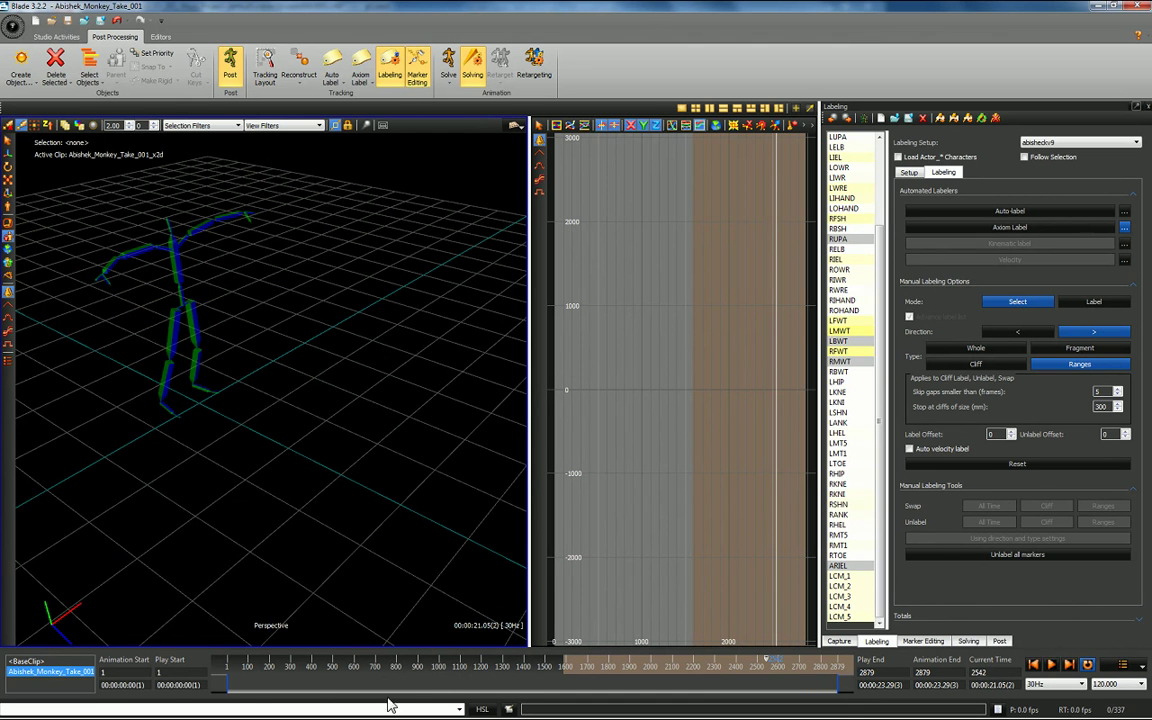
- Replay the solved skeleton from the start of the take, skip ahead to about frame 1039 and watch it up close
left_click_drag(428, 682, 192, 682)
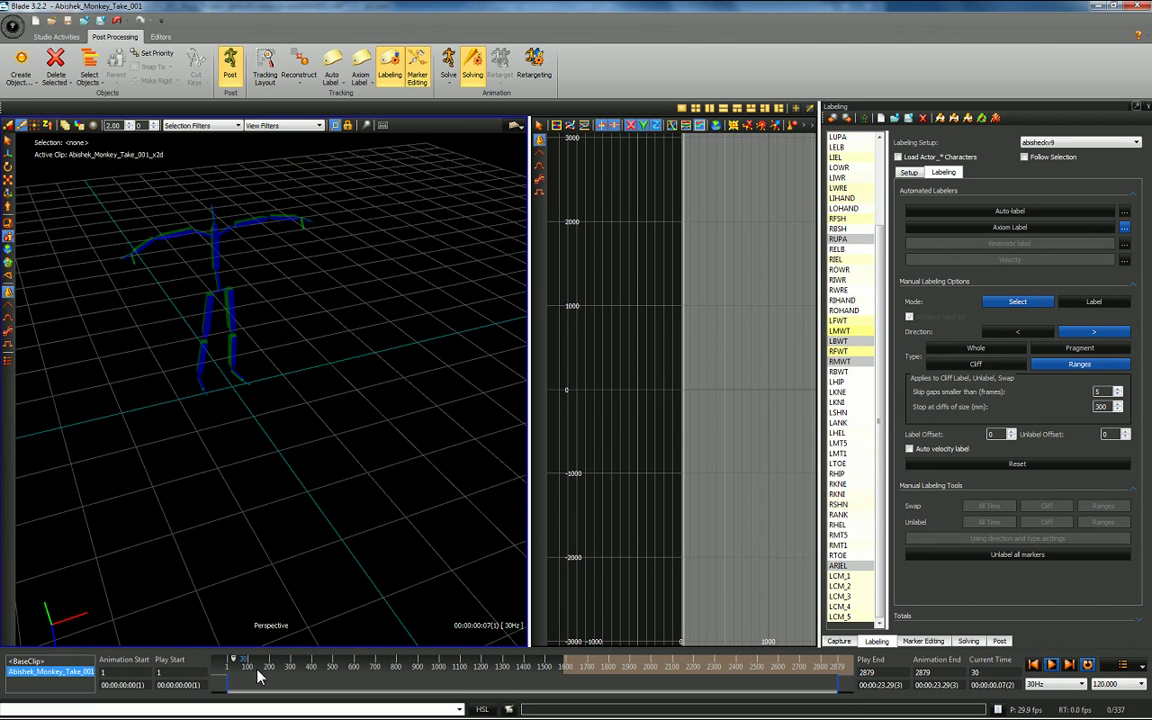
left_click_drag(257, 670, 308, 668)
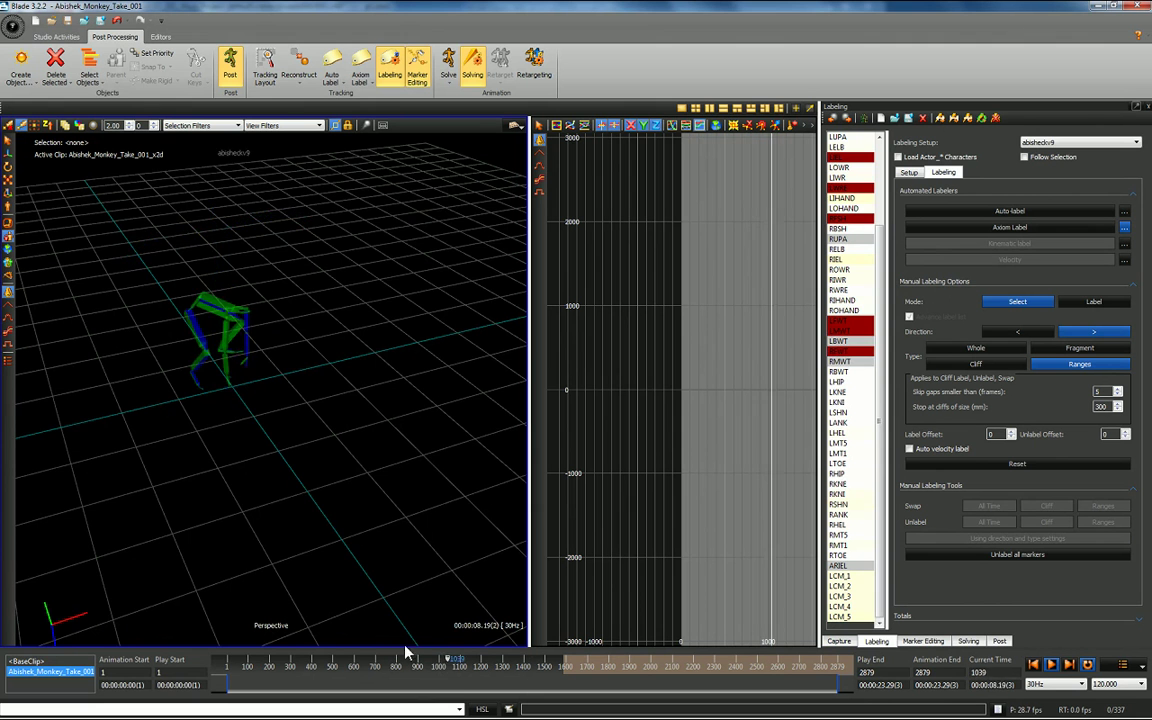
left_click_drag(300, 493, 368, 345, "alt")
right_click_drag(368, 345, 440, 404, "alt")
middle_click_drag(440, 404, 404, 288, "alt")
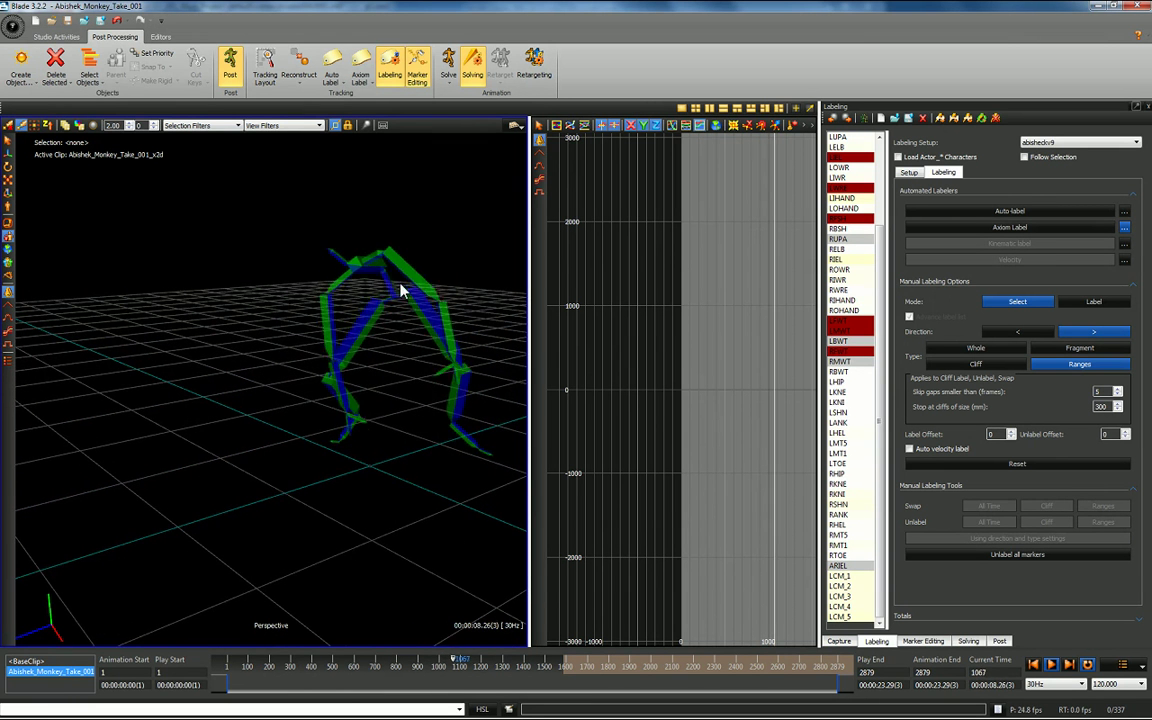
- Select the upper leg bones, centre the view on them and pause playback at frame 1176
left_click_drag(345, 275, 384, 303)
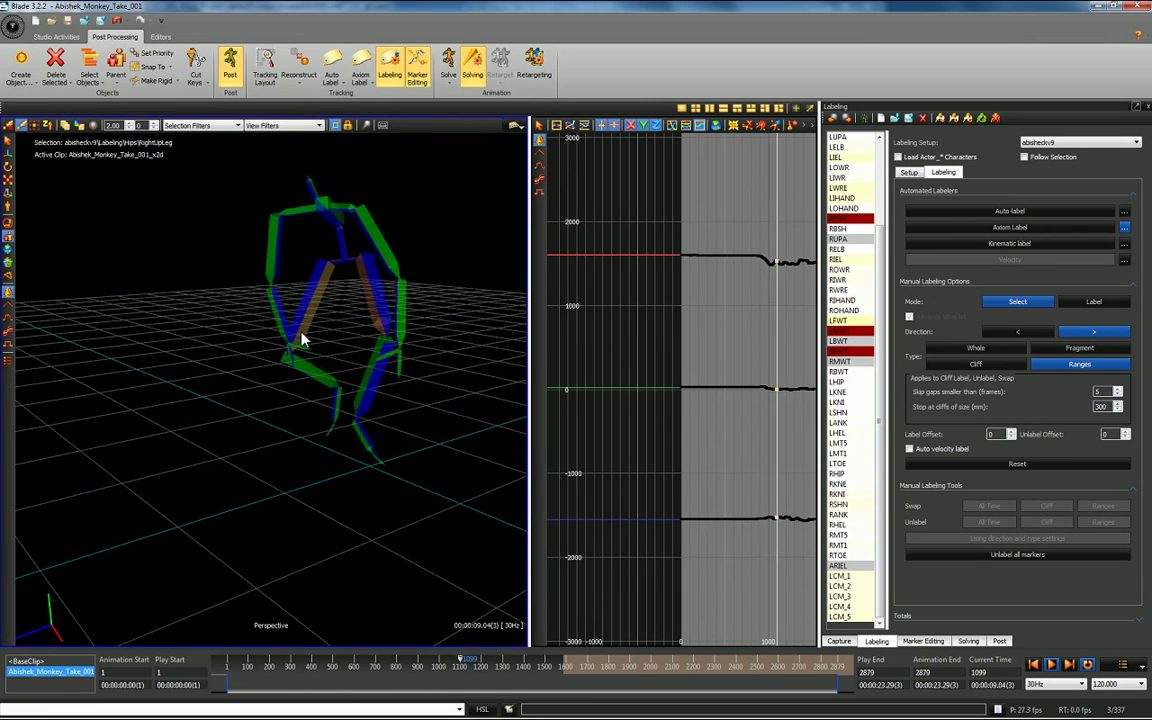
key("f")
right_click_drag(378, 329, 300, 700, "alt")
key("f")
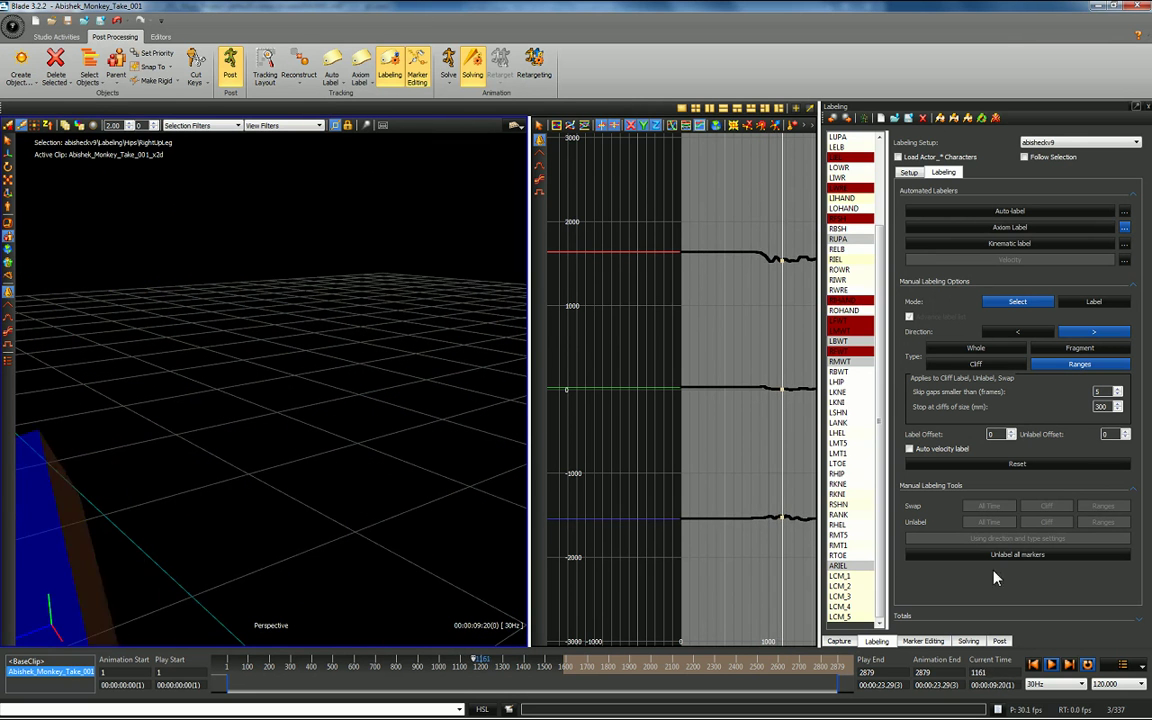
left_click(1053, 671)
right_click_drag(373, 316, 211, 464, "alt")
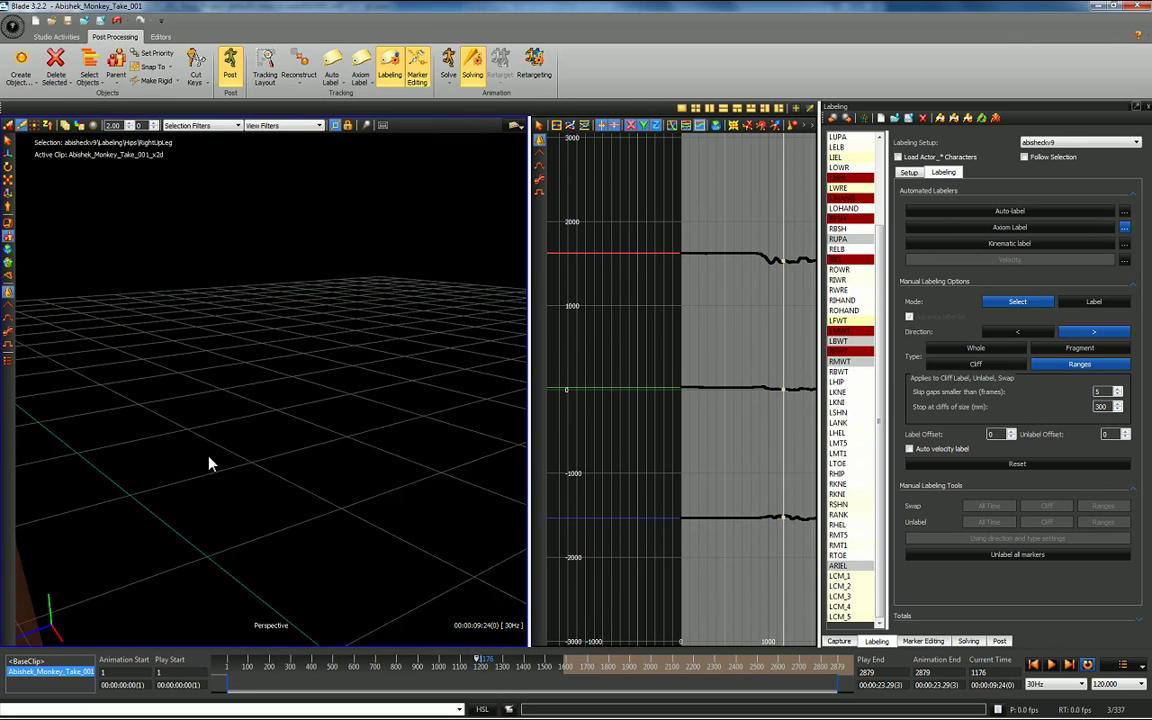
key("f")
left_click_drag(470, 508, 203, 540)
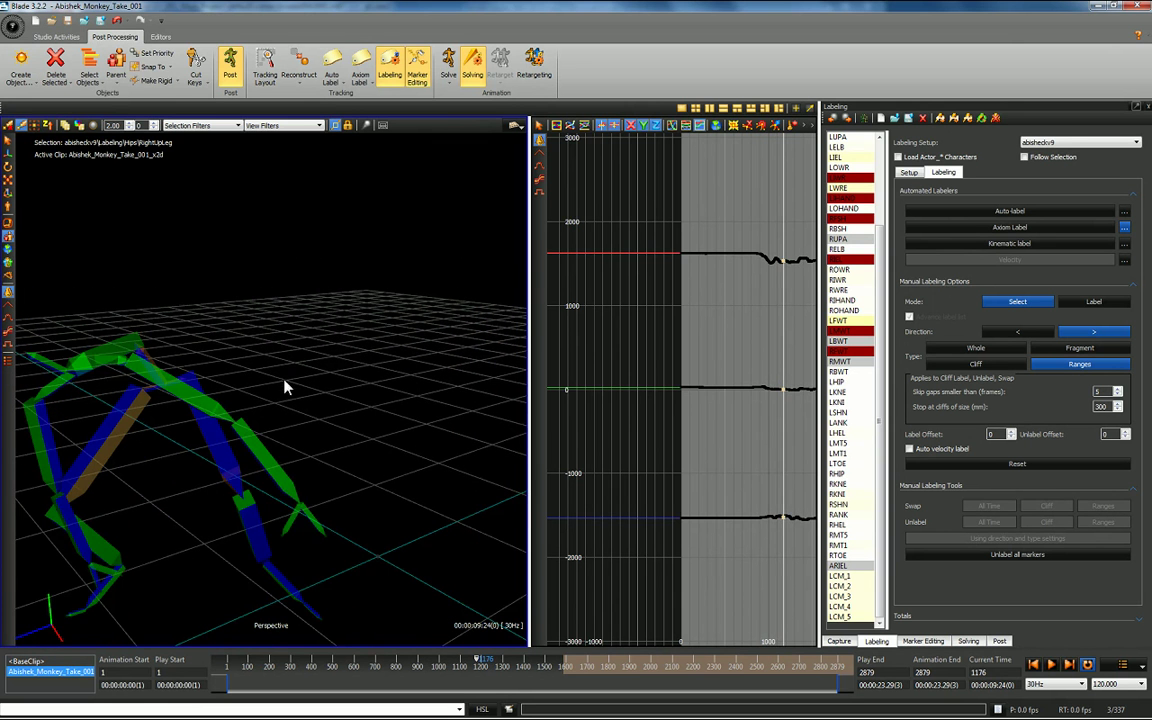
- Inspect the skeleton's pose at frame 1176 from other angles, leaving no bones selected
left_click(237, 354)
left_click_drag(165, 456, 201, 444)
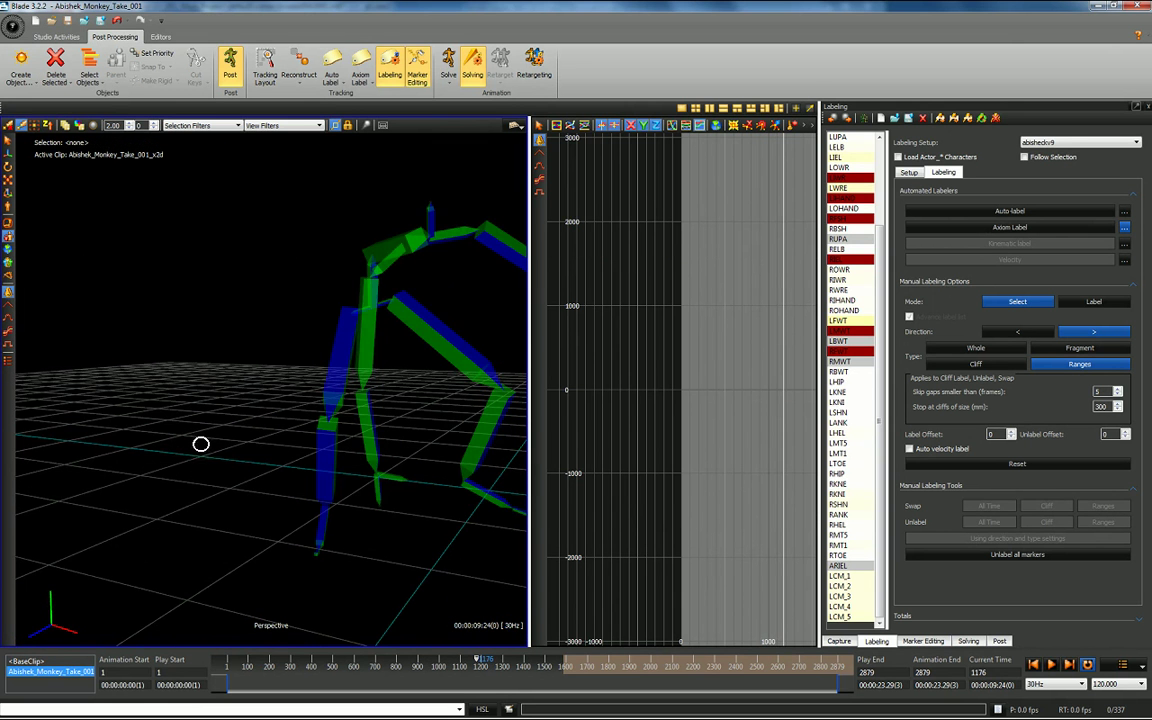
left_click(416, 343)
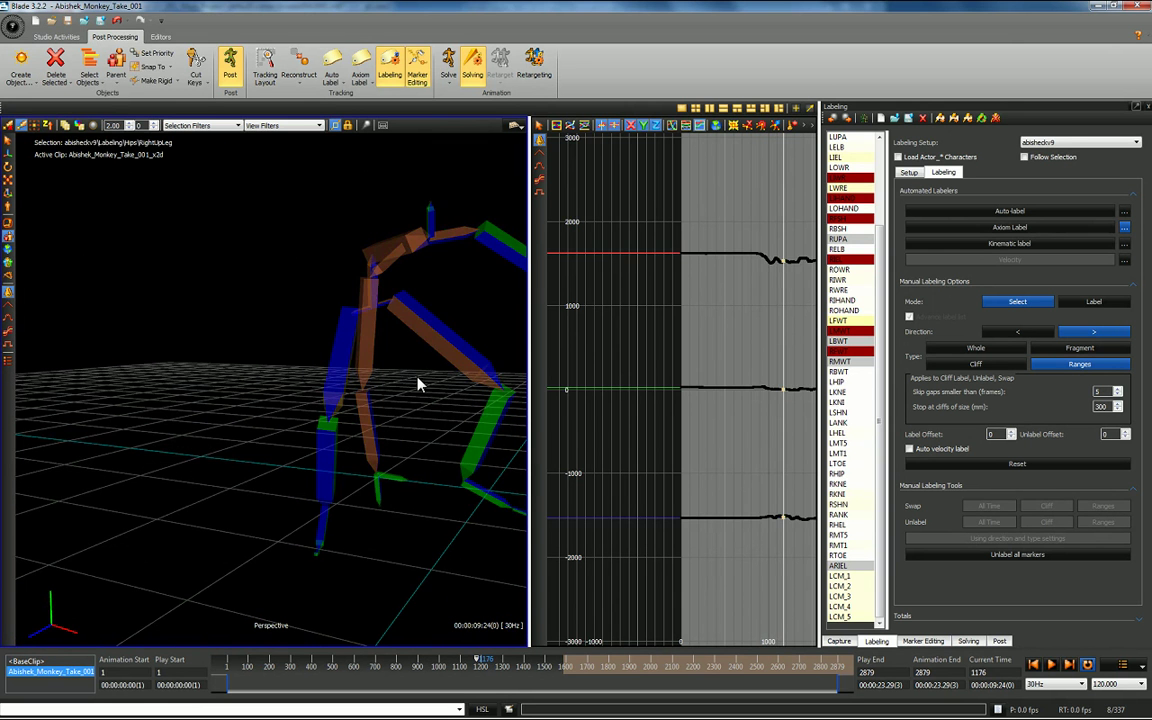
scroll(418, 384, "up", 3)
left_click(451, 408)
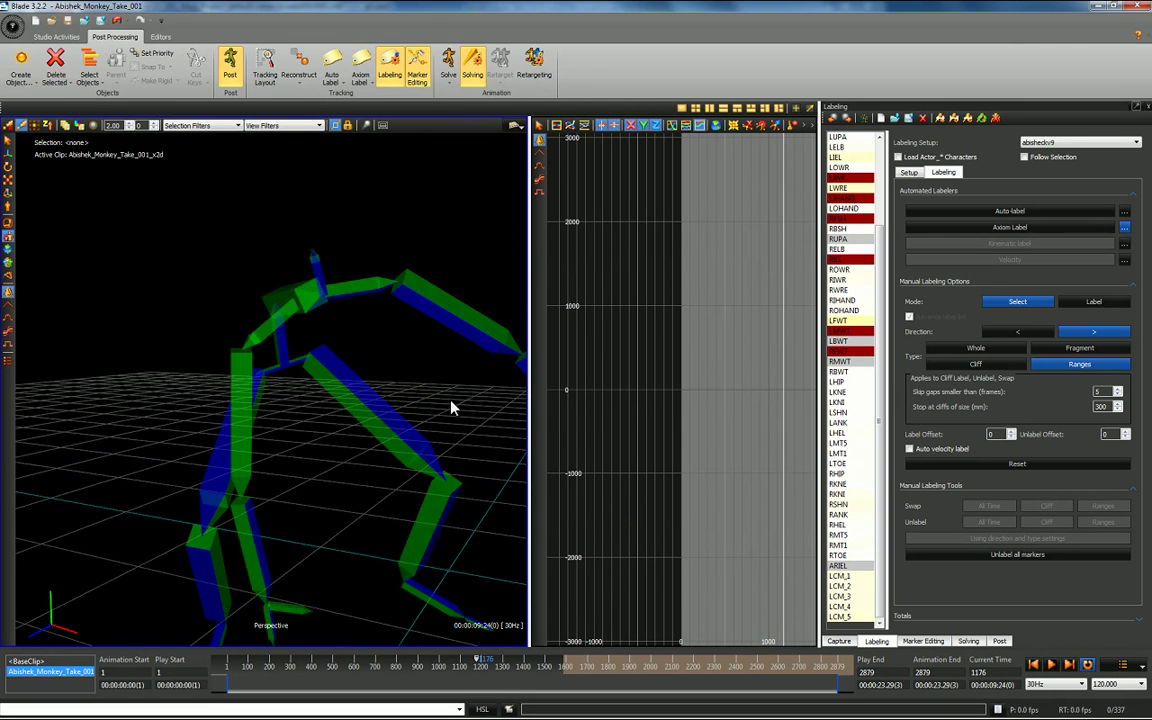
right_click_drag(451, 408, 417, 609, "alt")
left_click_drag(388, 420, 364, 404, "alt")
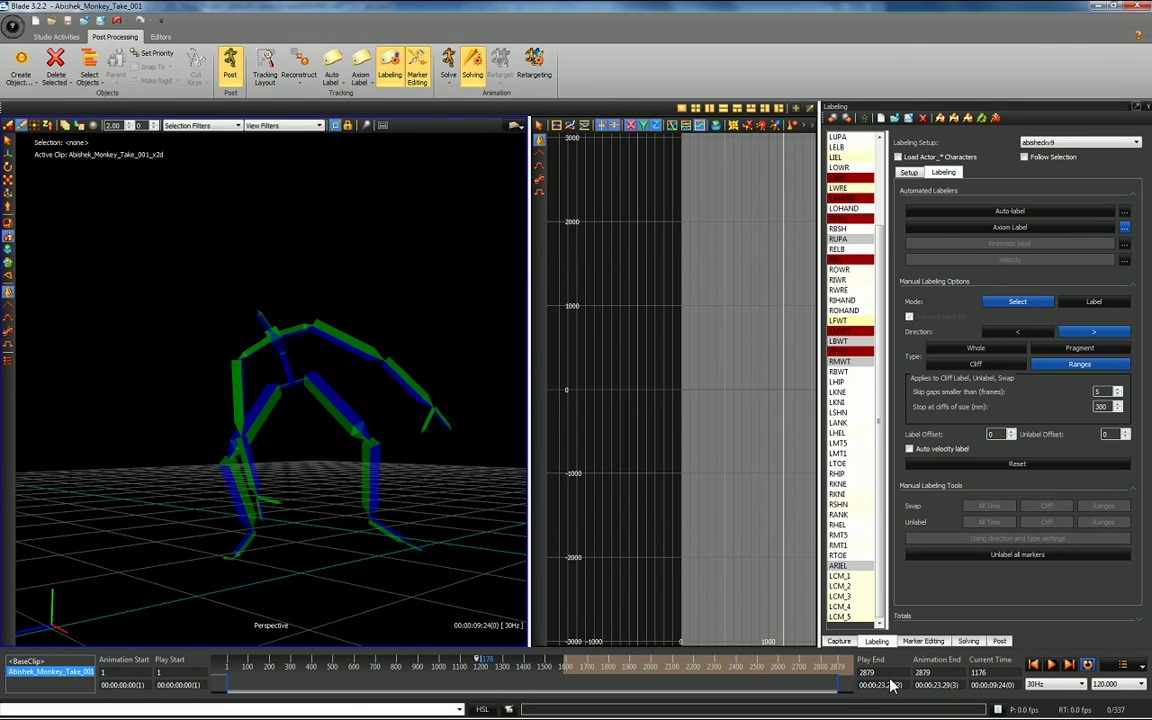
- Resume playback from frame 1176 and review the skeleton's motion from changing angles to about frame 1685
left_click(1053, 666)
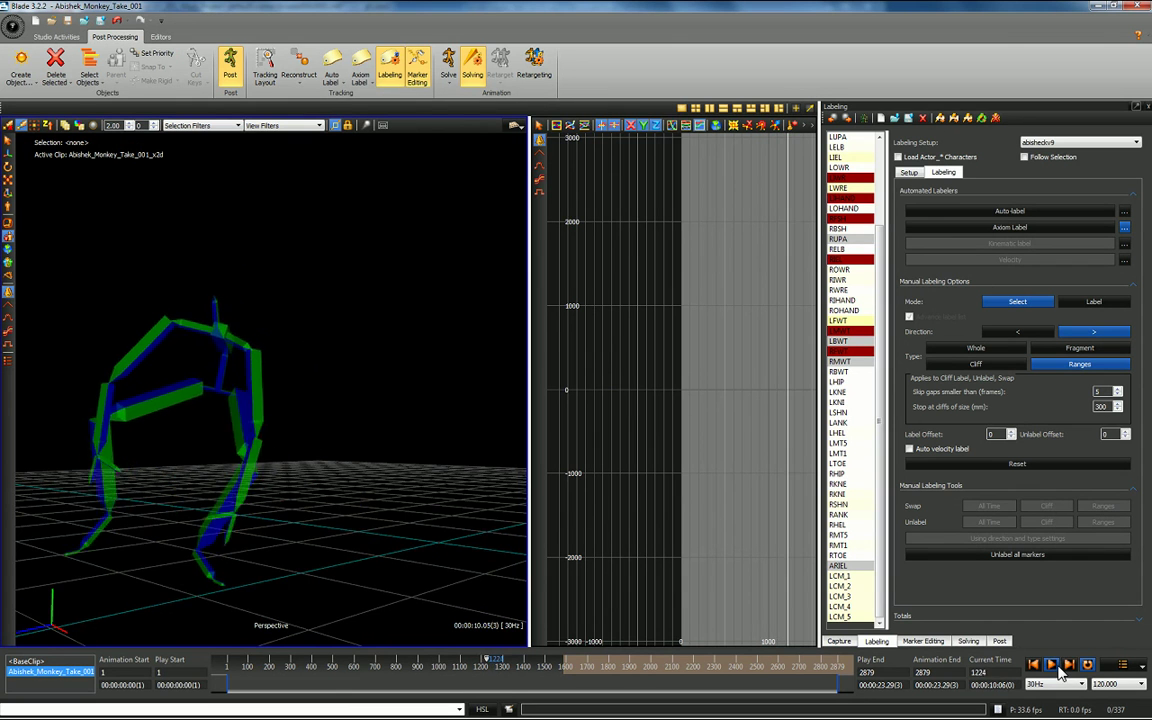
middle_click_drag(328, 587, 378, 544, "alt")
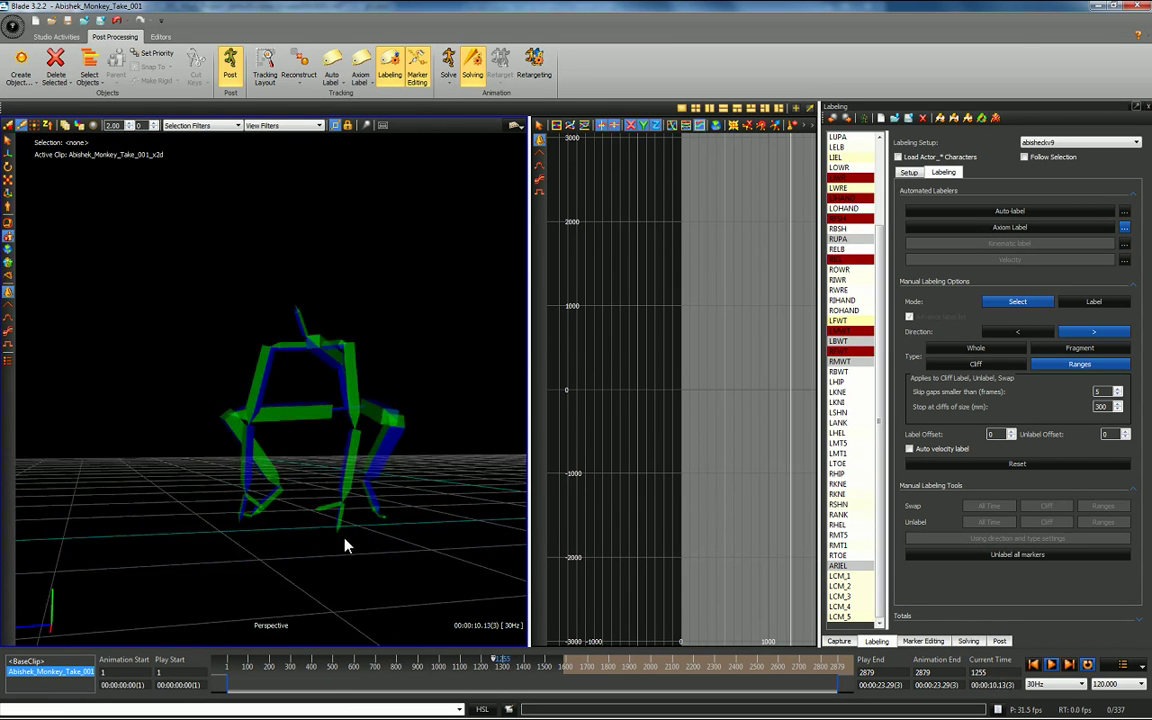
left_click_drag(347, 543, 336, 604, "alt")
left_click_drag(265, 517, 238, 496)
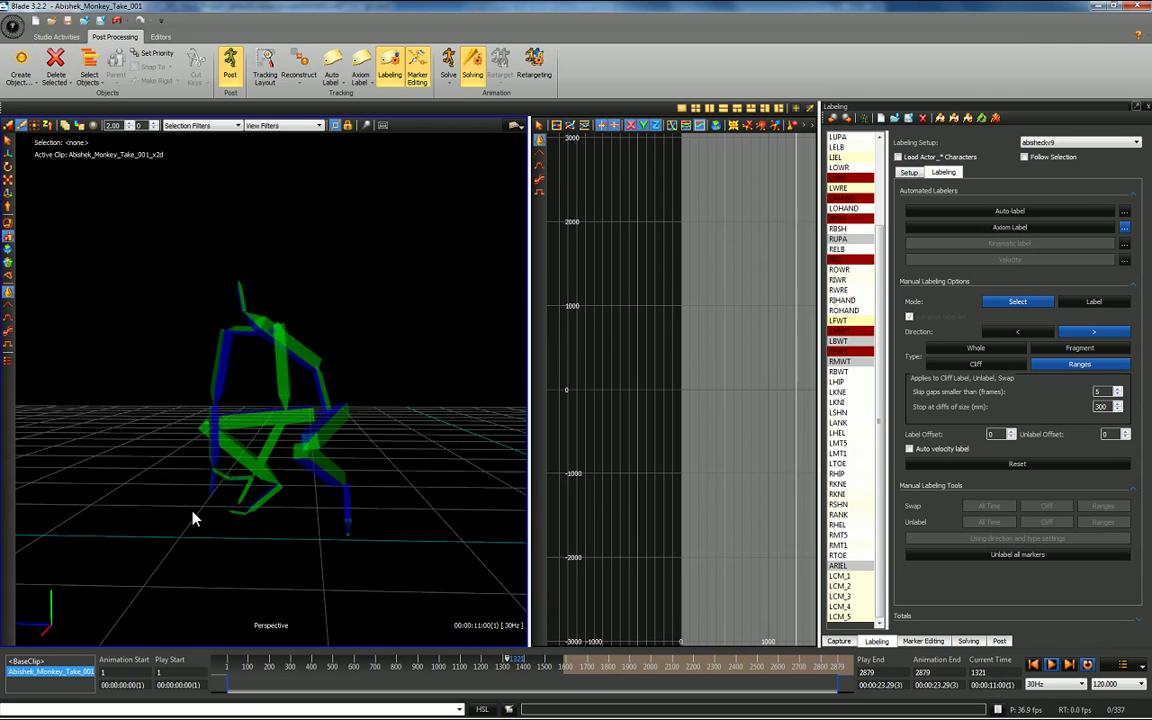
left_click_drag(193, 517, 244, 527)
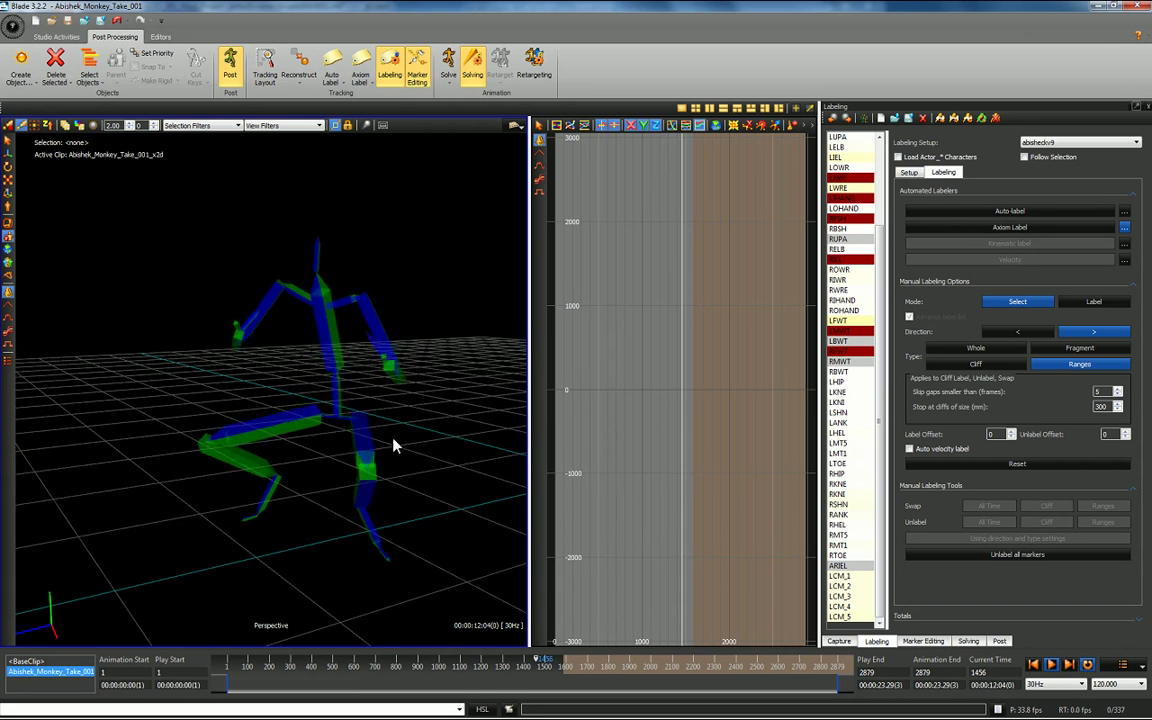
left_click_drag(393, 442, 311, 437)
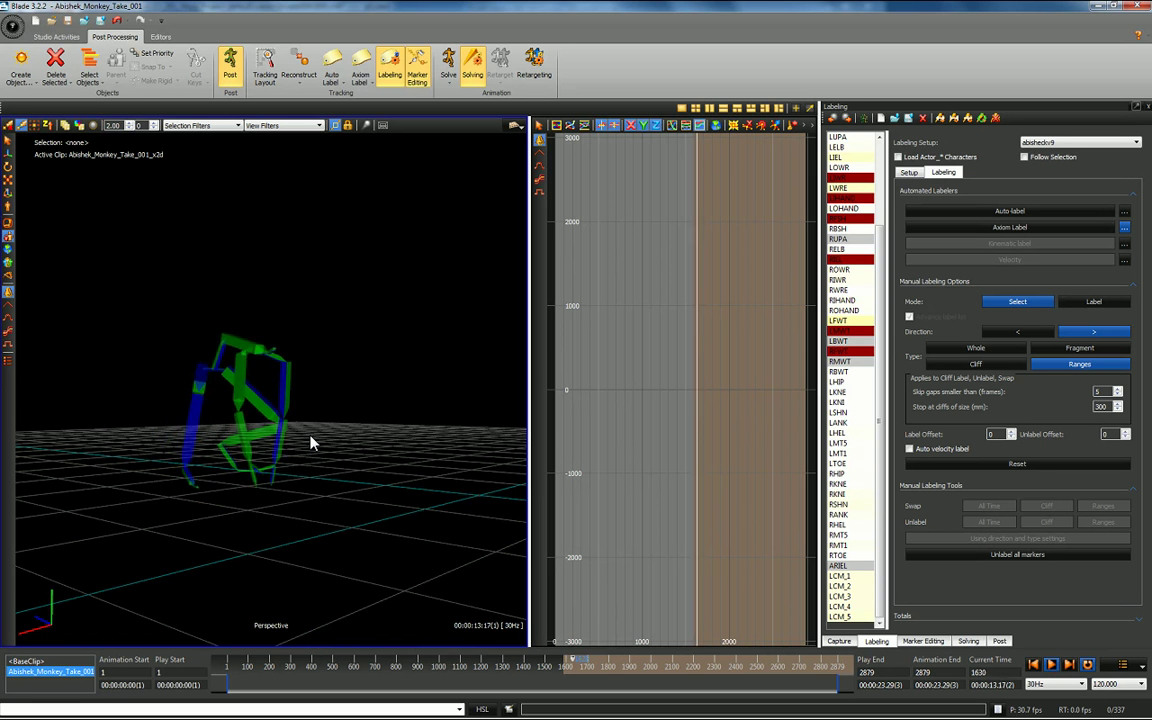
left_click_drag(286, 391, 329, 440)
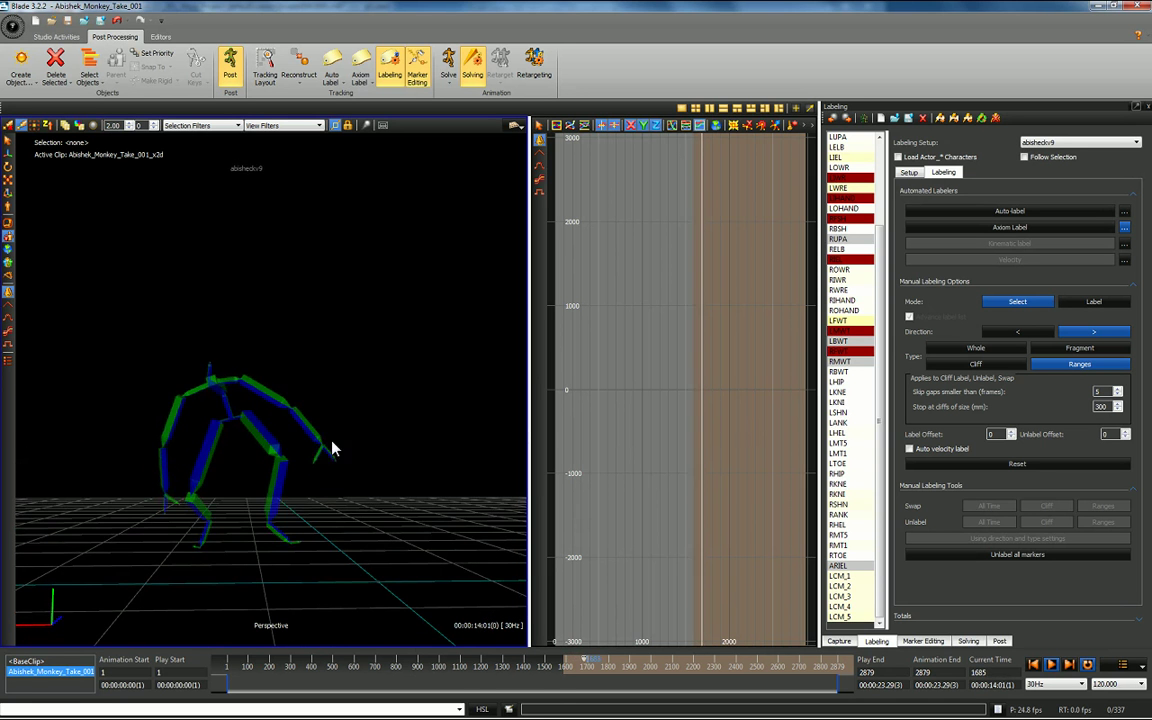